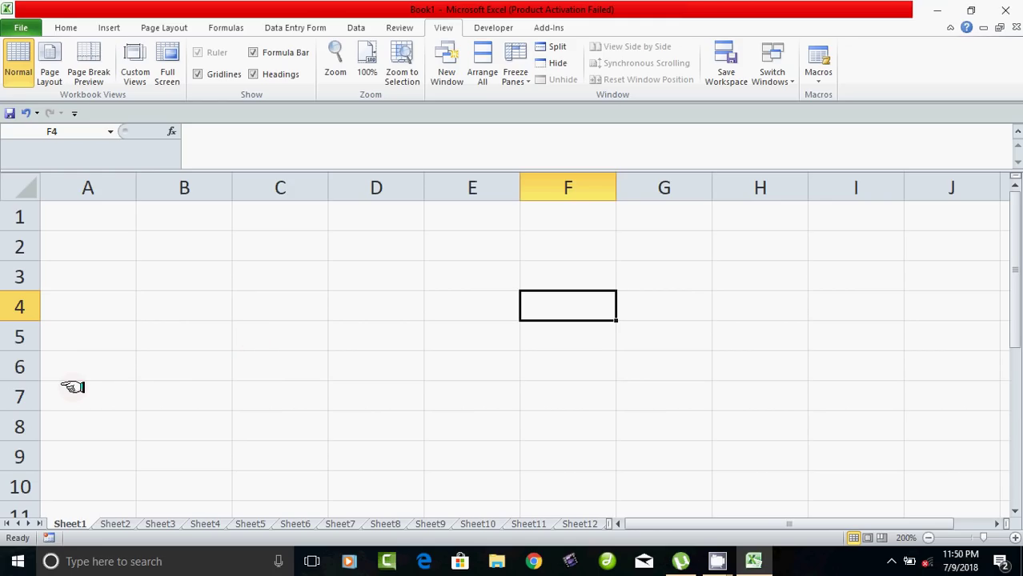
Step: Select cells A1 through I1 on the empty Sheet1 for the report title
{"action": "left_click", "coordinate": [85, 362]}
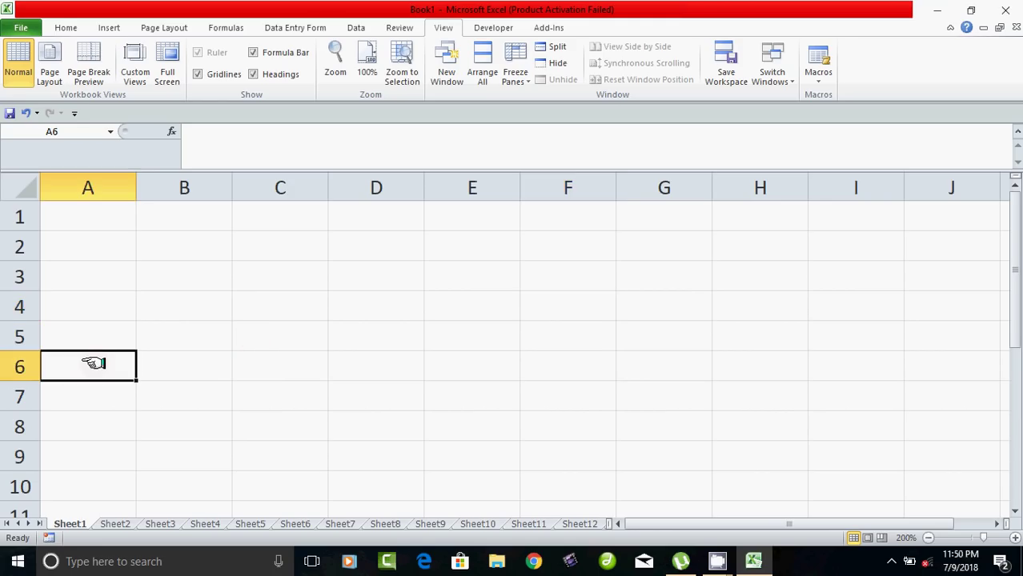
{"action": "left_click", "coordinate": [95, 221]}
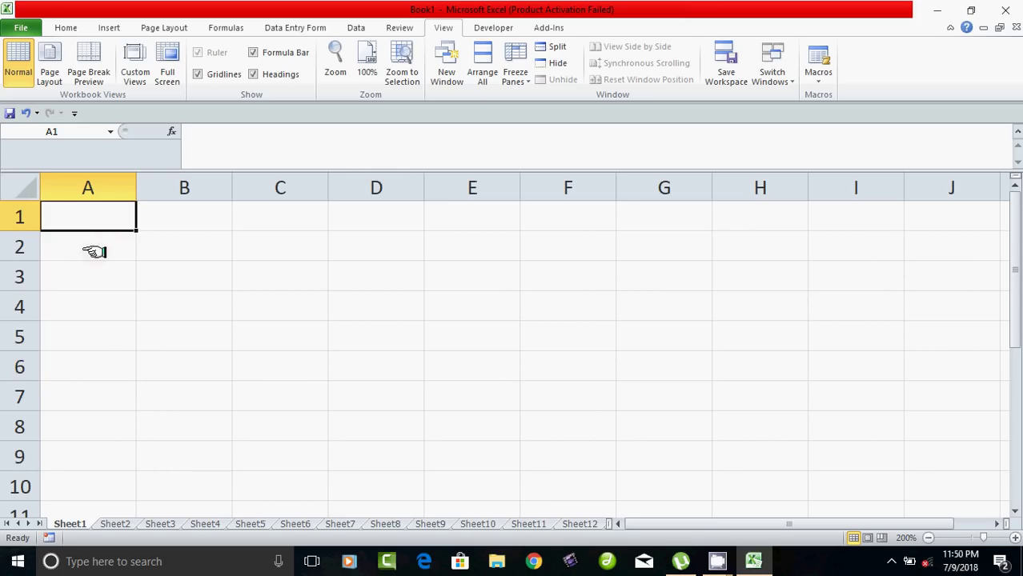
{"action": "left_click", "coordinate": [124, 335]}
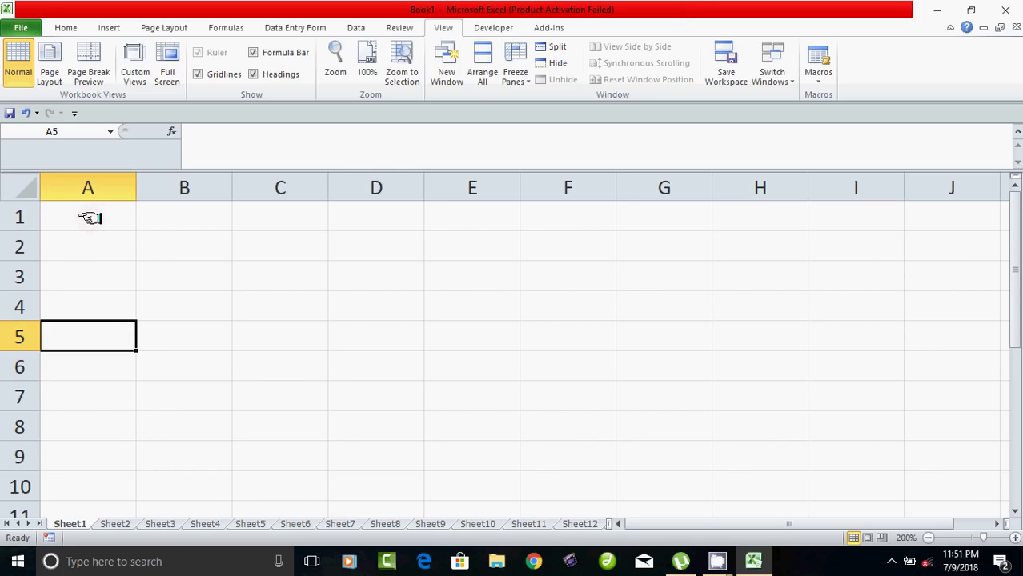
{"action": "left_click_drag", "start_coordinate": [98, 219], "coordinate": [845, 224]}
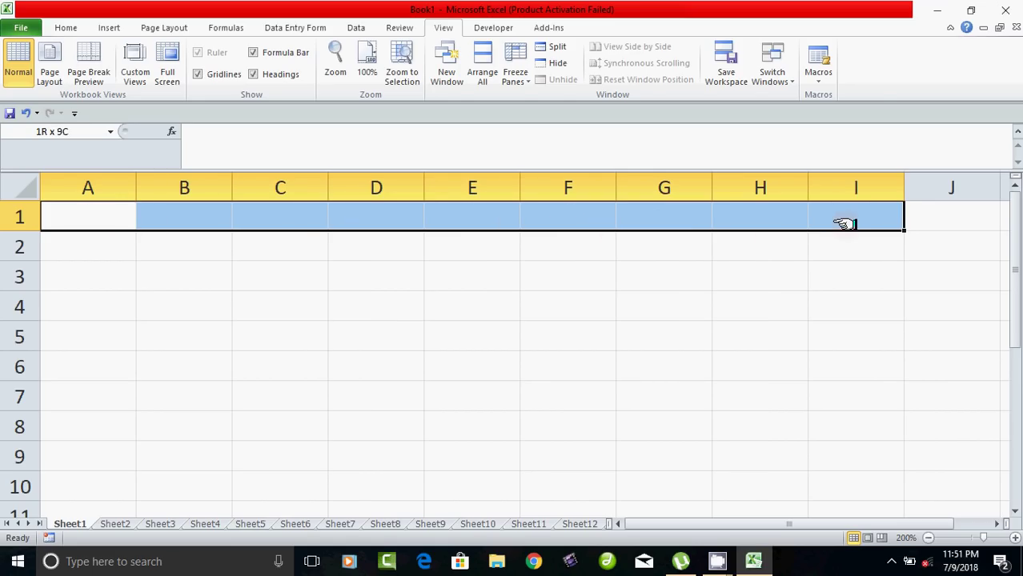
Step: Merge and center A1:I1 and enter the title 'Daily Sales Report'
{"action": "left_click", "coordinate": [66, 27]}
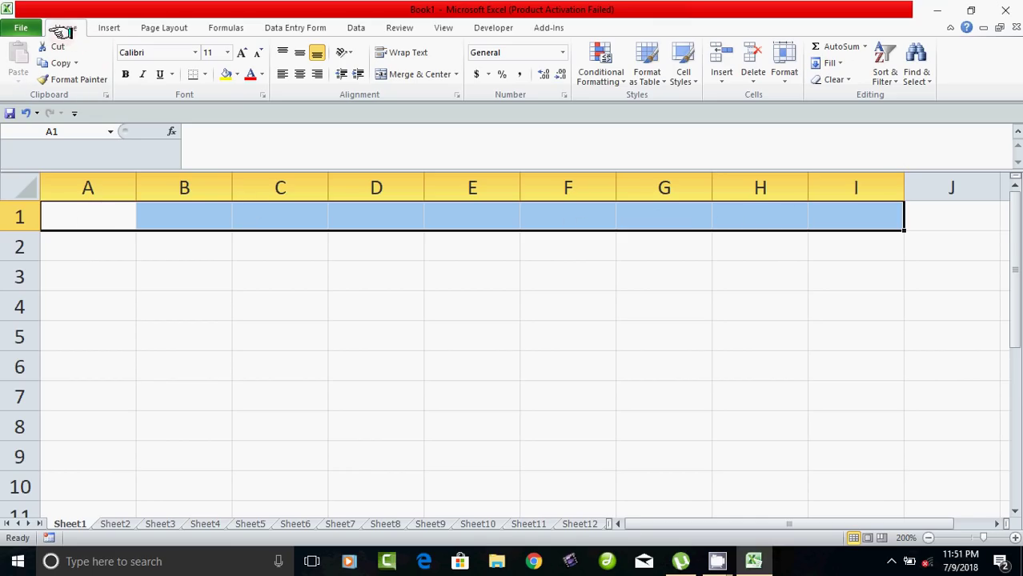
{"action": "left_click", "coordinate": [430, 72]}
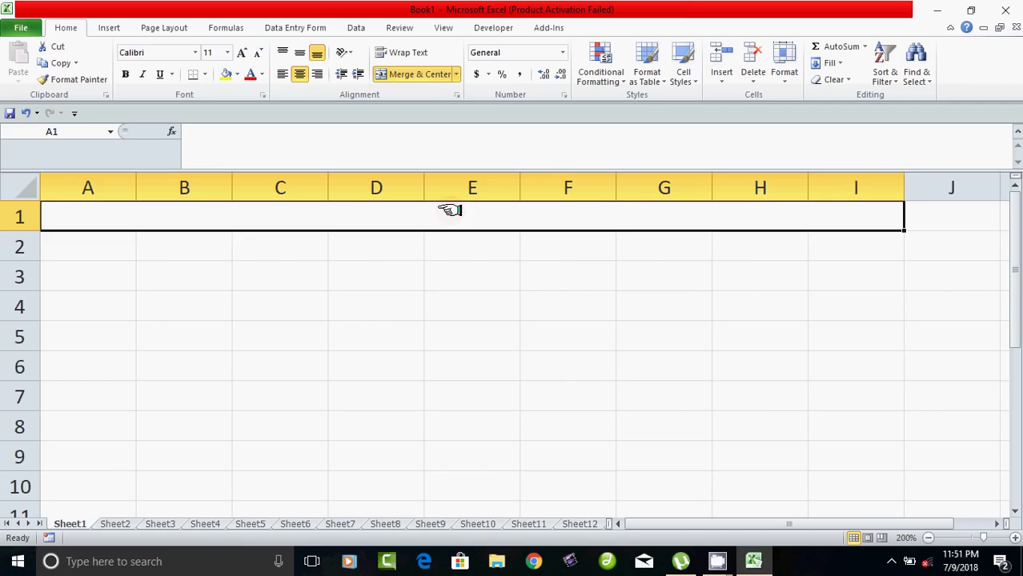
{"action": "type", "text": "Da"}
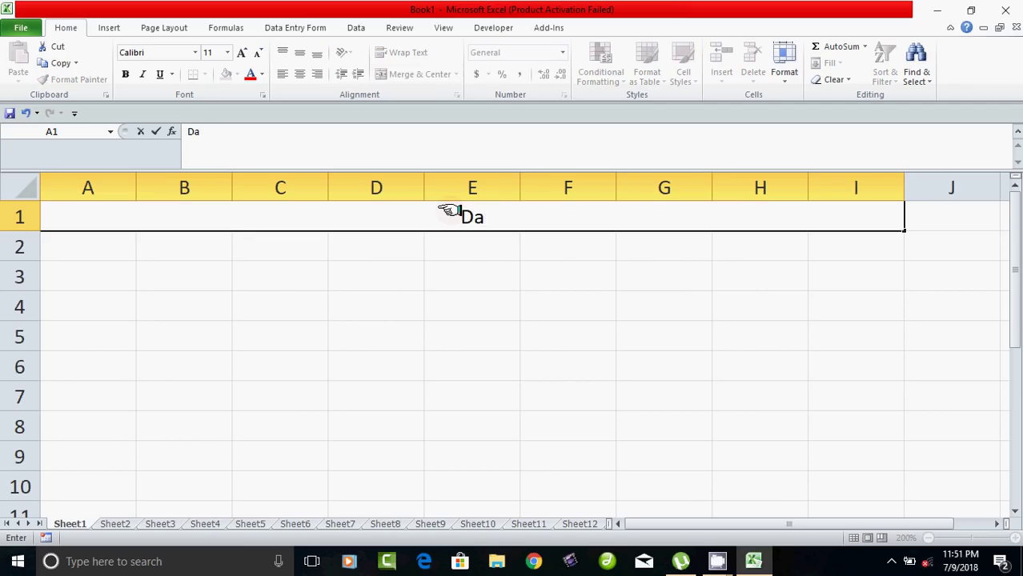
{"action": "type", "text": "ilyS"}
{"action": "key", "text": "BackSpace"}
{"action": "type", "text": "Sales"}
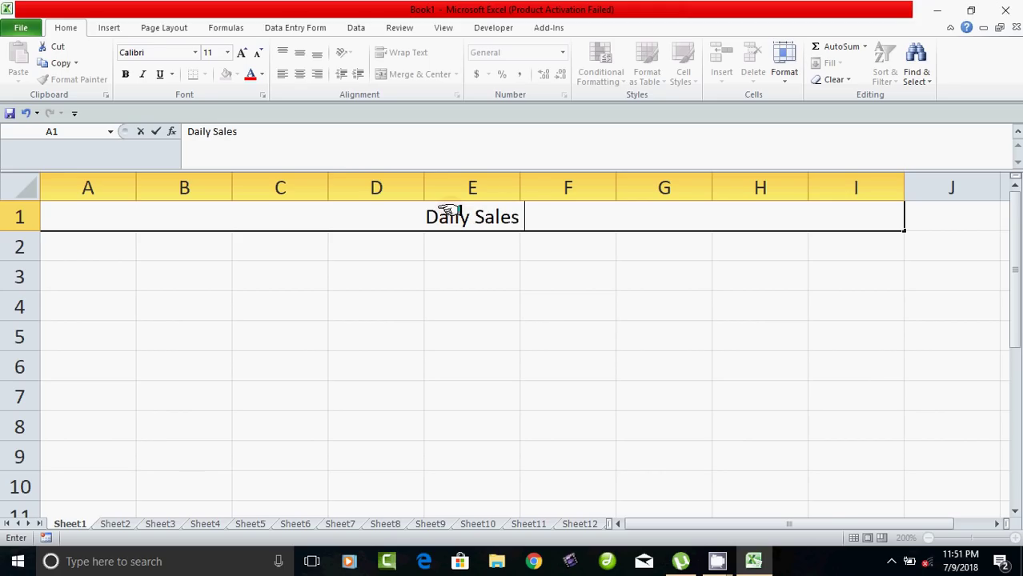
{"action": "type", "text": " Repor"}
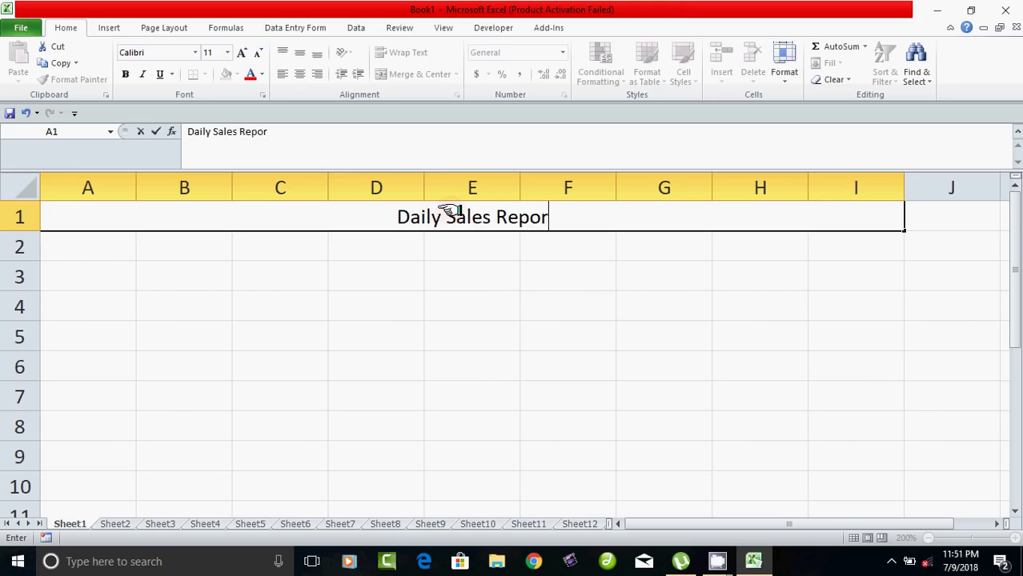
{"action": "type", "text": "t"}
{"action": "key", "text": "Return"}
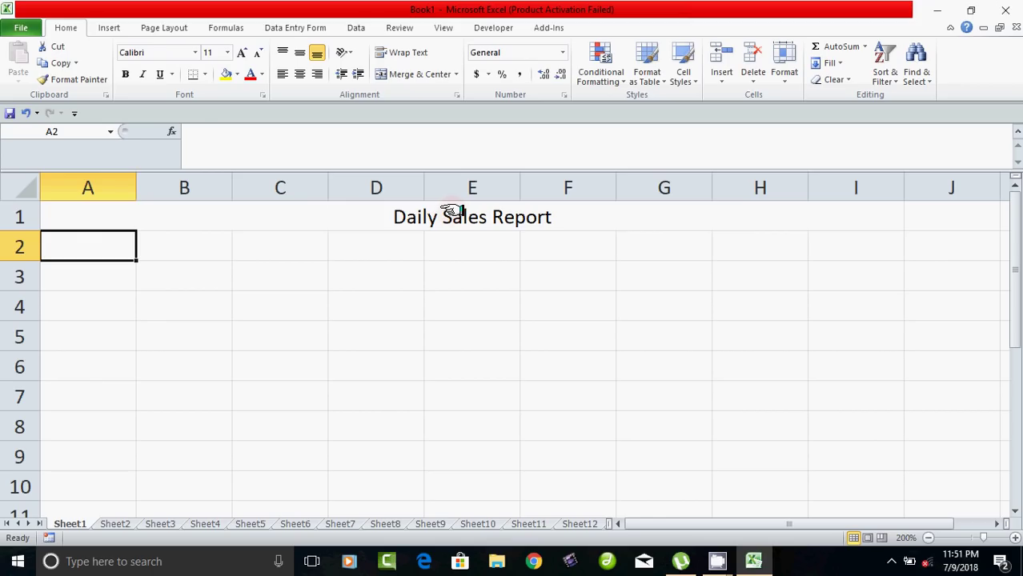
{"action": "left_click", "coordinate": [450, 212]}
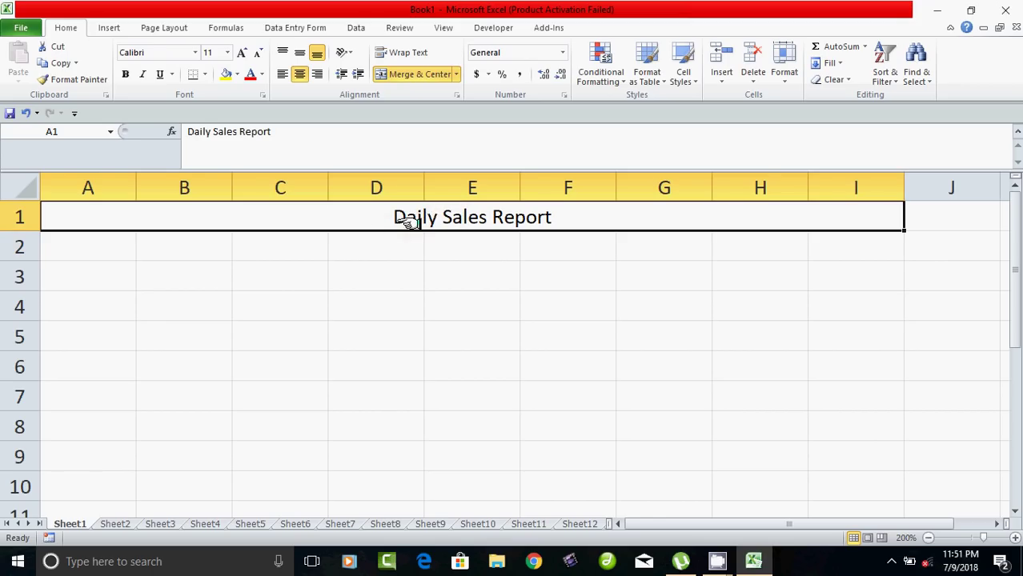
Step: Format the merged title as 36-point red text with an orange fill
{"action": "left_click", "coordinate": [227, 52]}
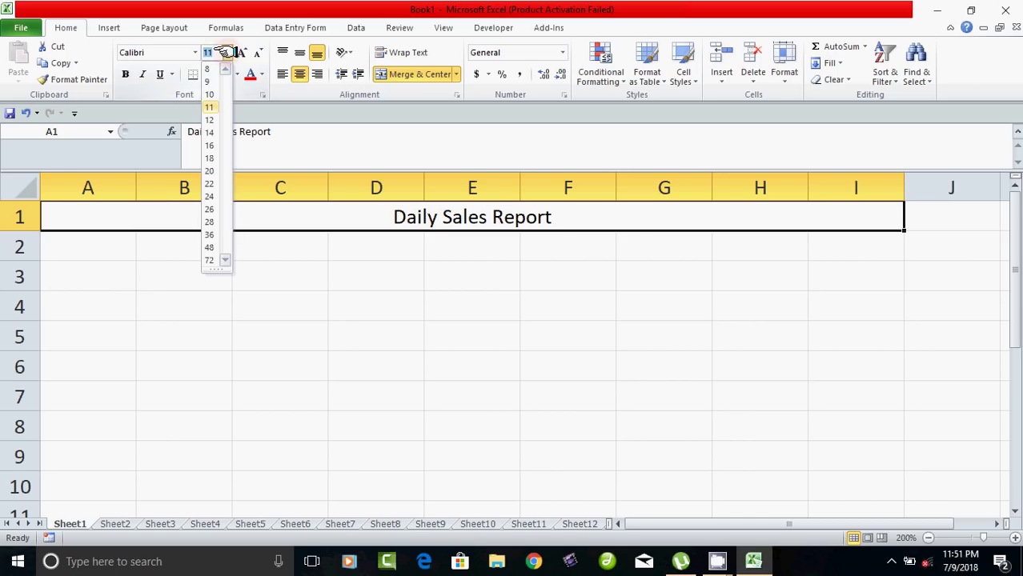
{"action": "left_click", "coordinate": [208, 234]}
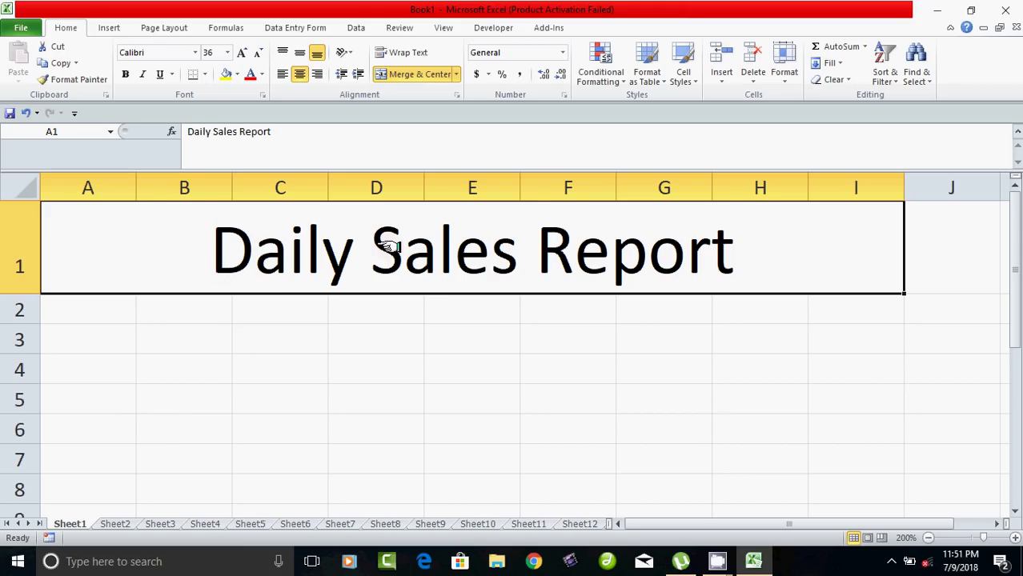
{"action": "left_click", "coordinate": [237, 74]}
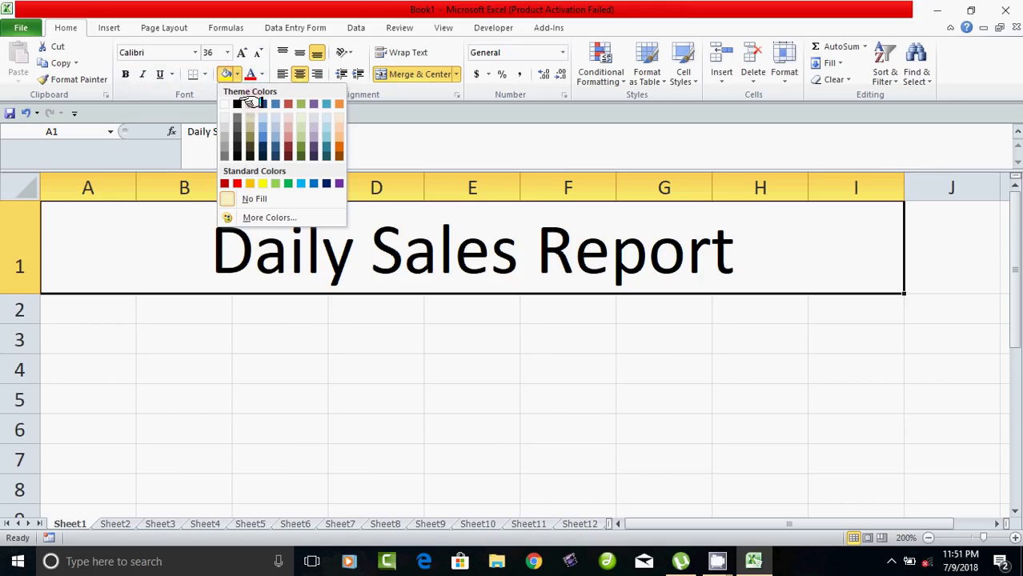
{"action": "left_click", "coordinate": [250, 183]}
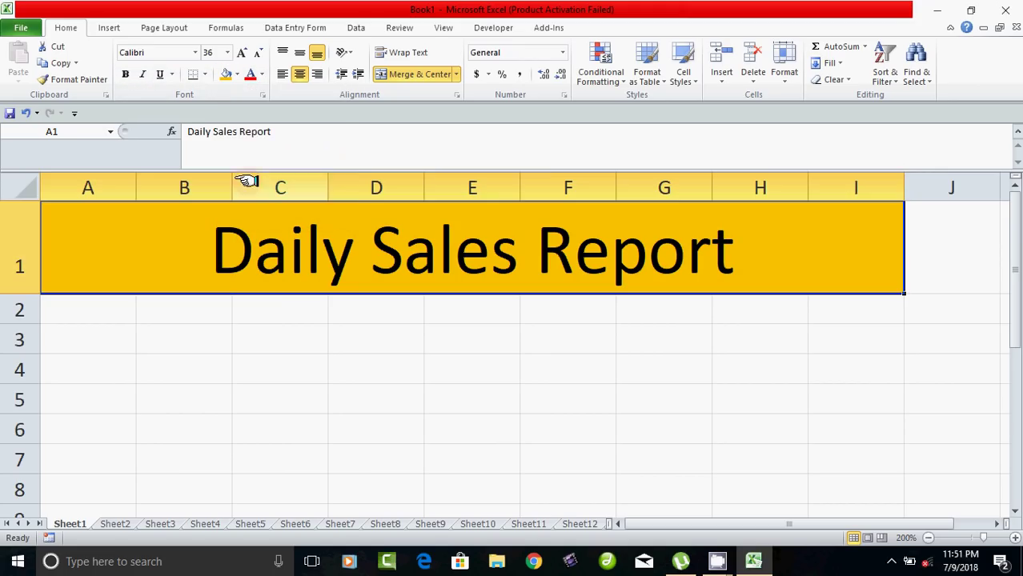
{"action": "left_click", "coordinate": [276, 302]}
{"action": "left_click", "coordinate": [282, 253]}
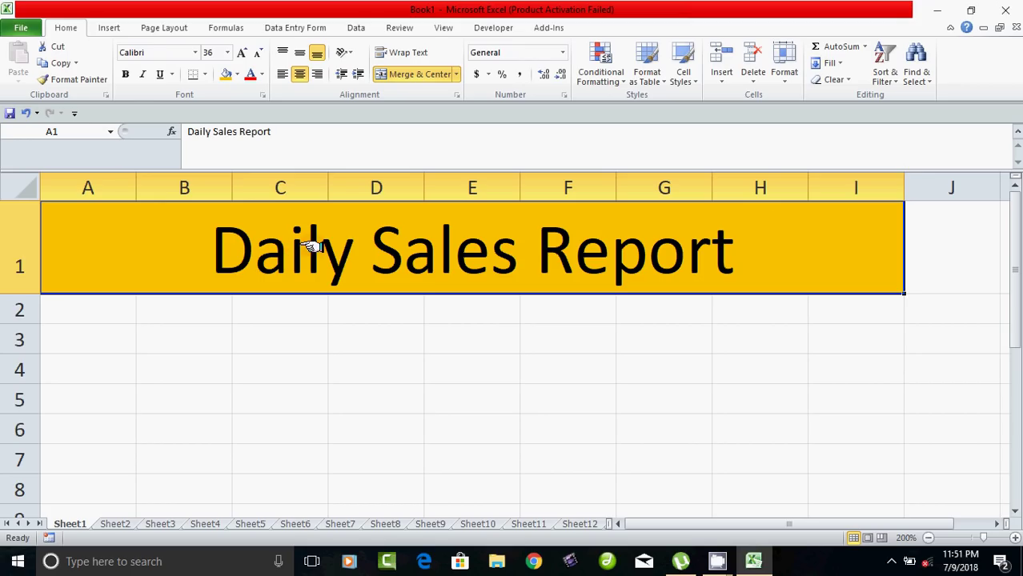
{"action": "left_click", "coordinate": [249, 73]}
{"action": "left_click", "coordinate": [319, 366]}
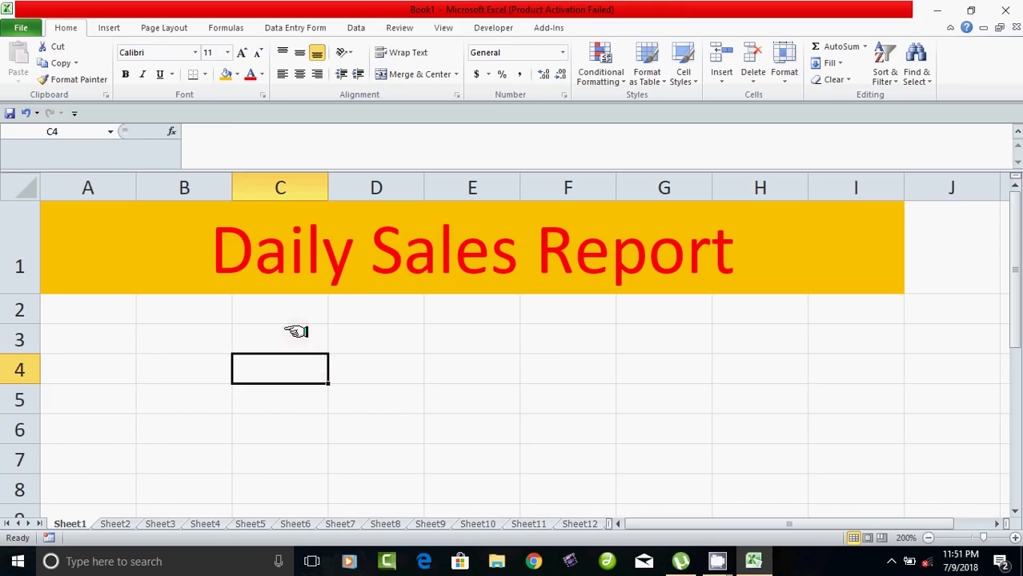
{"action": "left_click", "coordinate": [305, 269]}
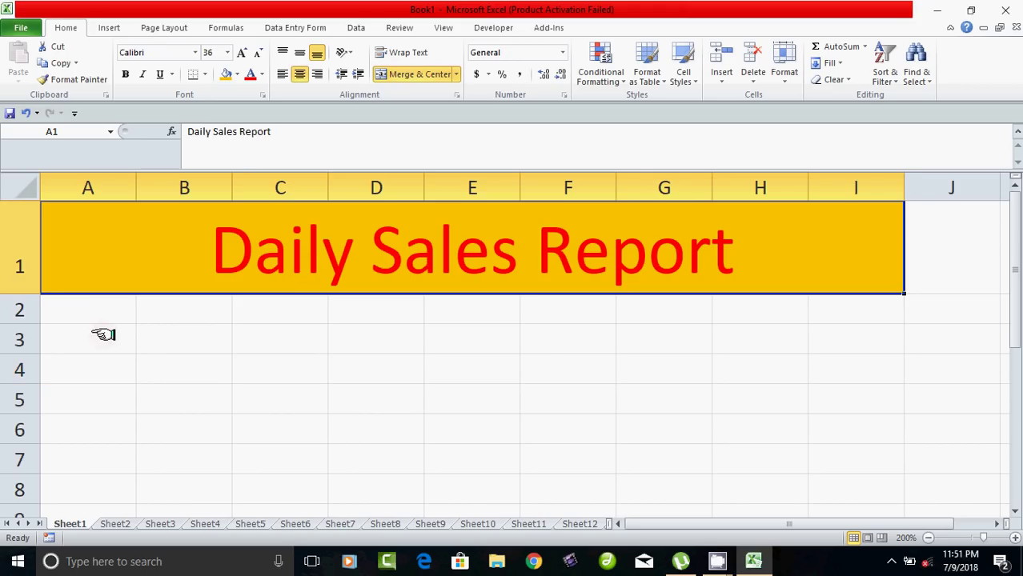
{"action": "left_click", "coordinate": [112, 318]}
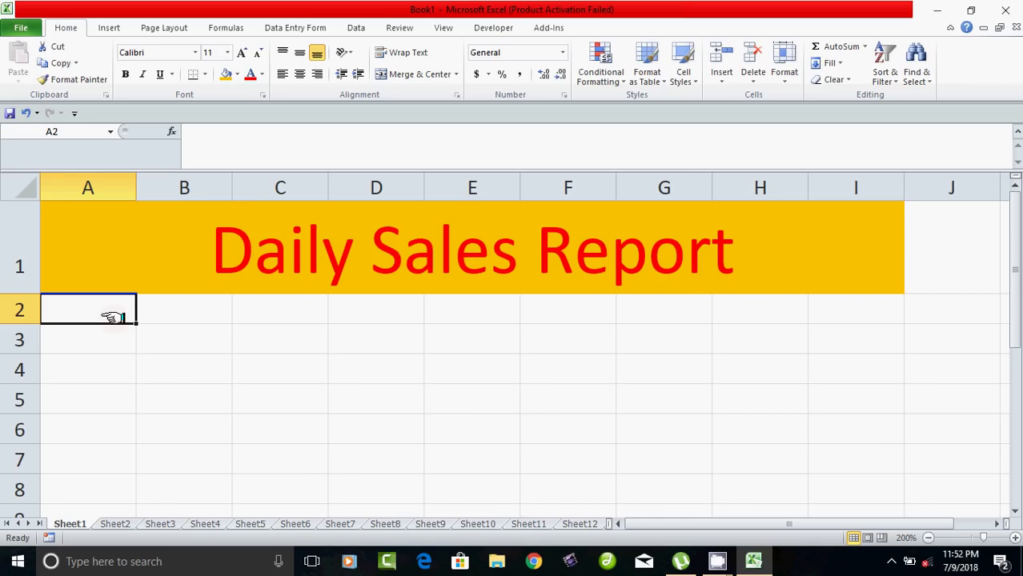
{"action": "left_click", "coordinate": [110, 397]}
{"action": "left_click", "coordinate": [109, 316]}
{"action": "left_click", "coordinate": [350, 309]}
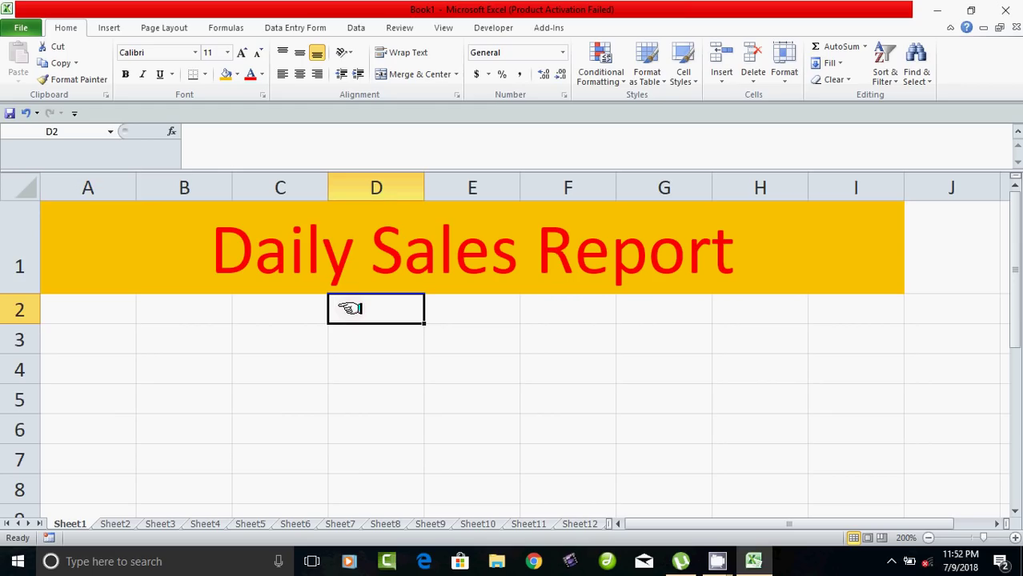
Step: Enter the headings Item Code, Product Name and Purchase Price in A2:C2
{"action": "left_click", "coordinate": [86, 313]}
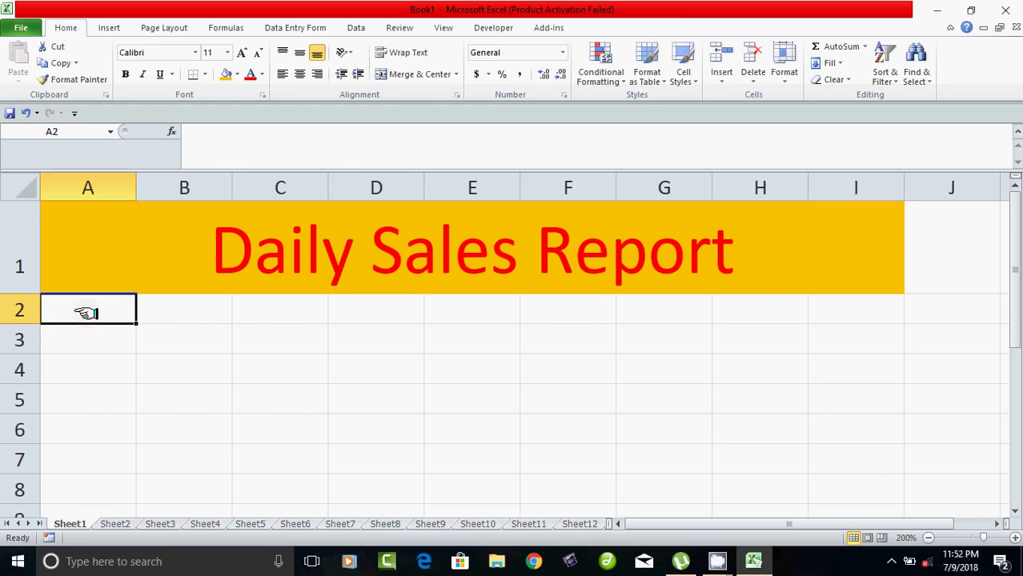
{"action": "type", "text": "Ite"}
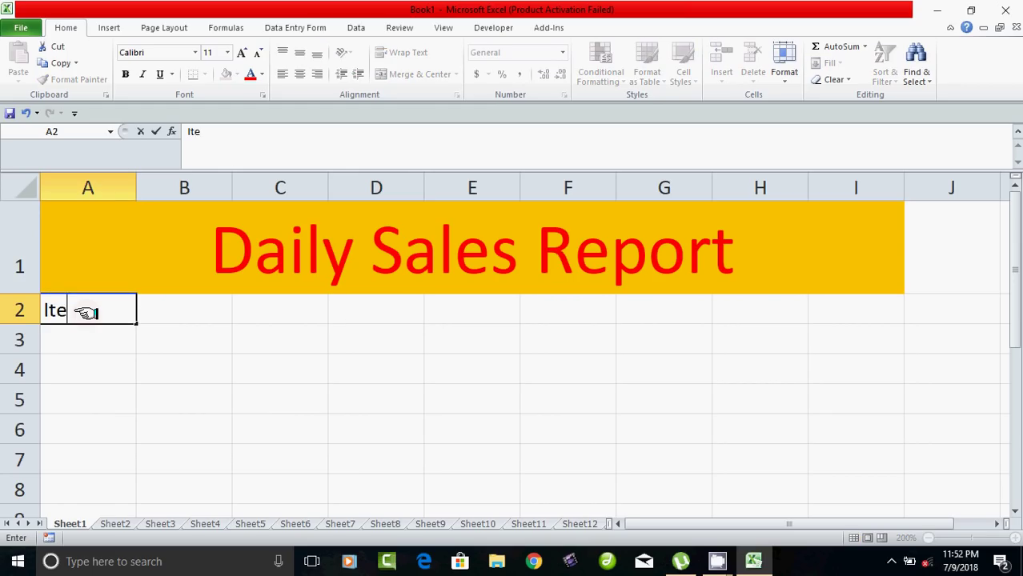
{"action": "type", "text": "m Co"}
{"action": "type", "text": "de"}
{"action": "key", "text": "Tab"}
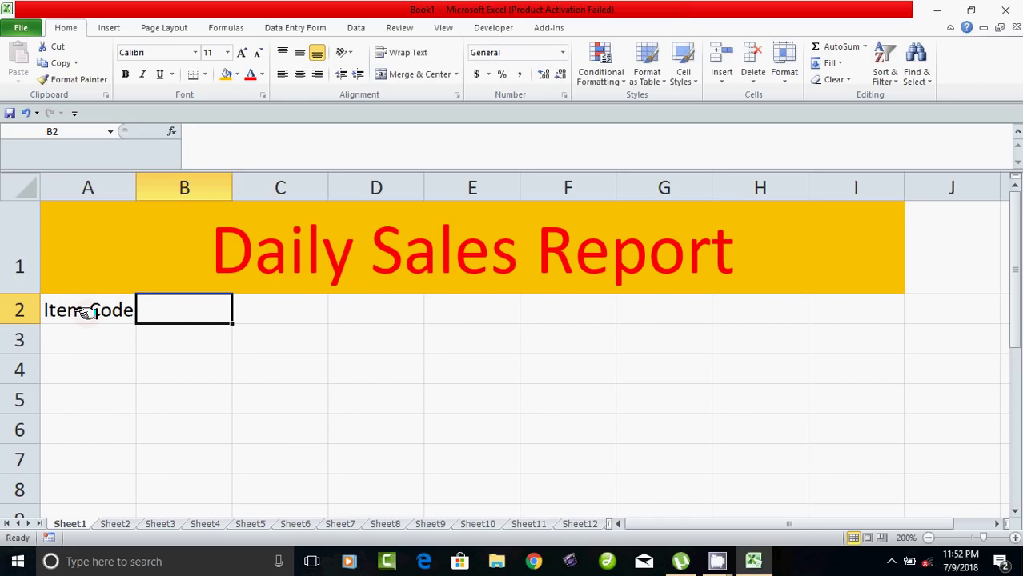
{"action": "type", "text": "Produ"}
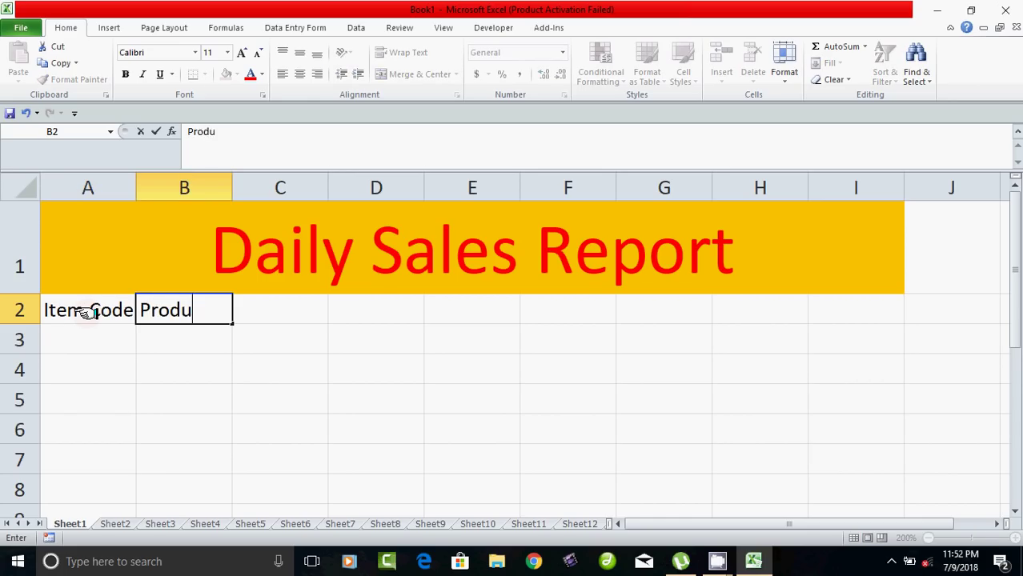
{"action": "type", "text": "ct Name"}
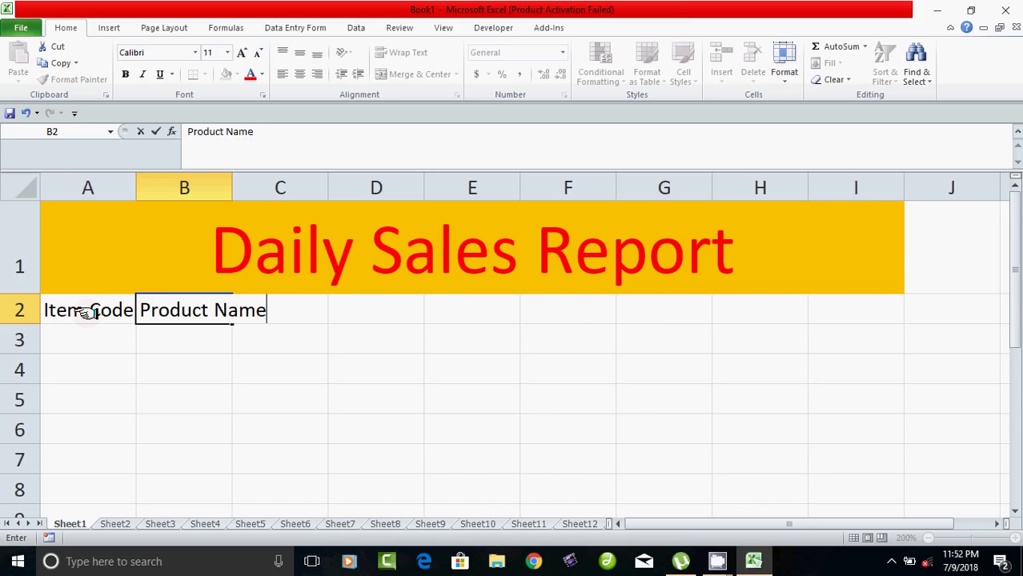
{"action": "key", "text": "Tab"}
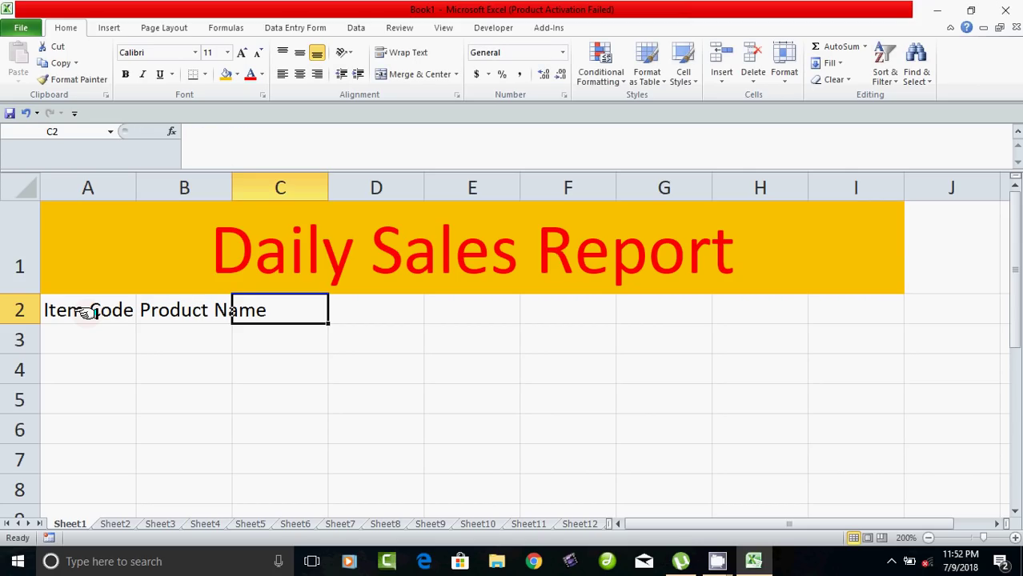
{"action": "type", "text": "Pr"}
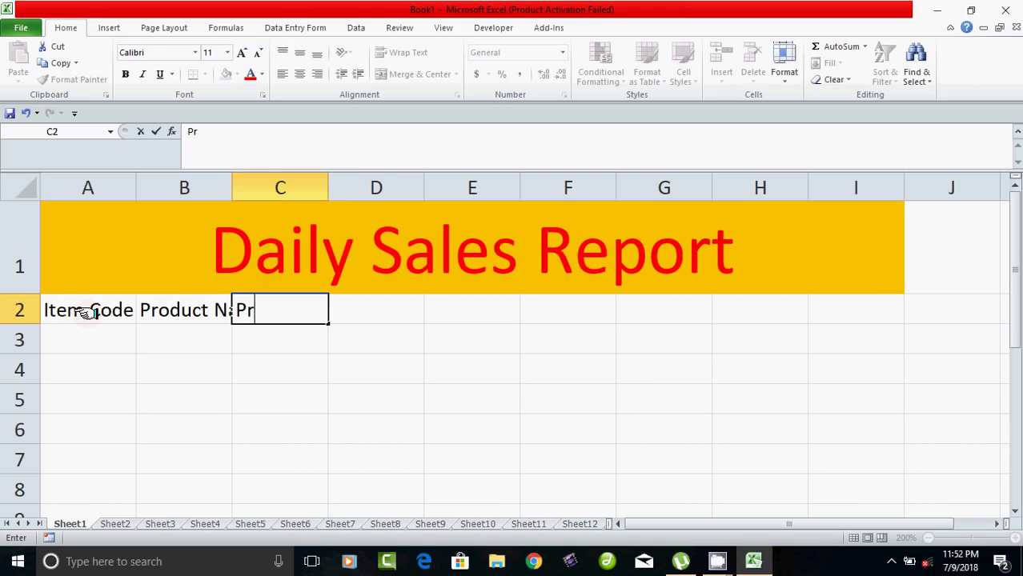
{"action": "key", "text": "BackSpace"}
{"action": "type", "text": "urh"}
{"action": "key", "text": "BackSpace"}
{"action": "type", "text": "chae"}
{"action": "key", "text": "BackSpace"}
{"action": "key", "text": "BackSpace"}
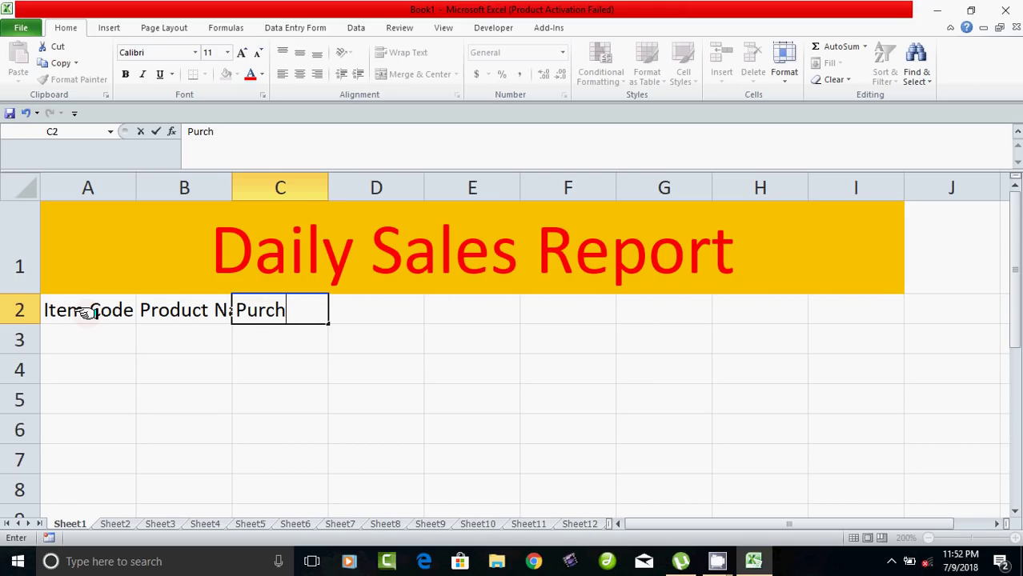
{"action": "type", "text": "ase"}
{"action": "type", "text": " Price"}
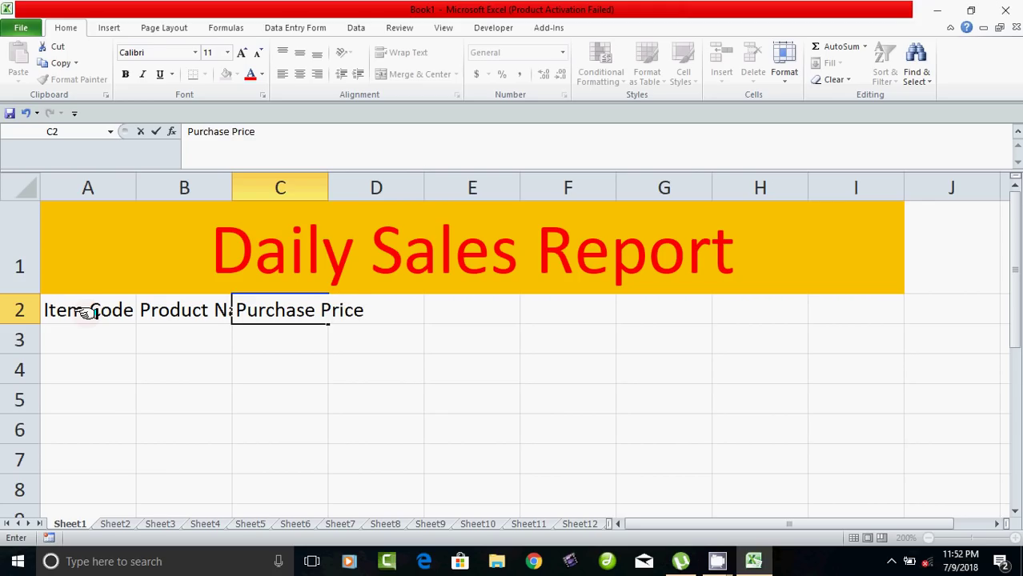
{"action": "key", "text": "Tab"}
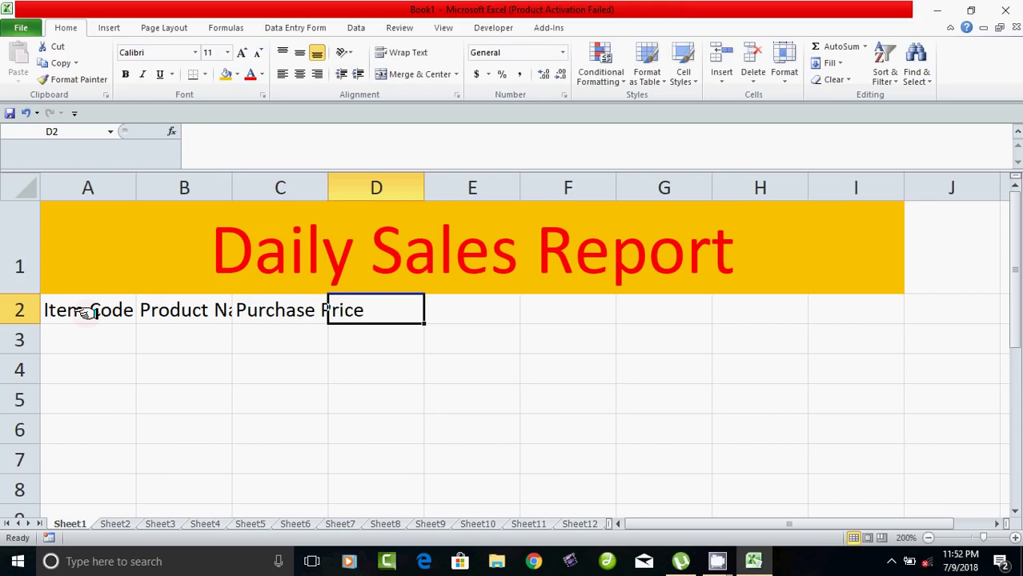
Step: Add the headings Qty, Total Purchase and Sale Price in D2:F2
{"action": "type", "text": "Qty"}
{"action": "key", "text": "Tab"}
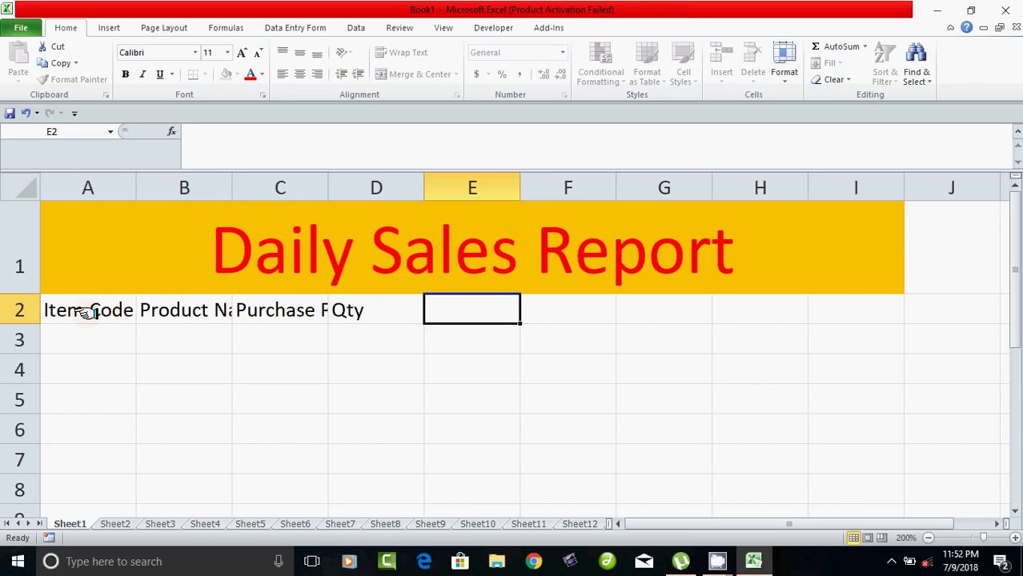
{"action": "type", "text": "Ta"}
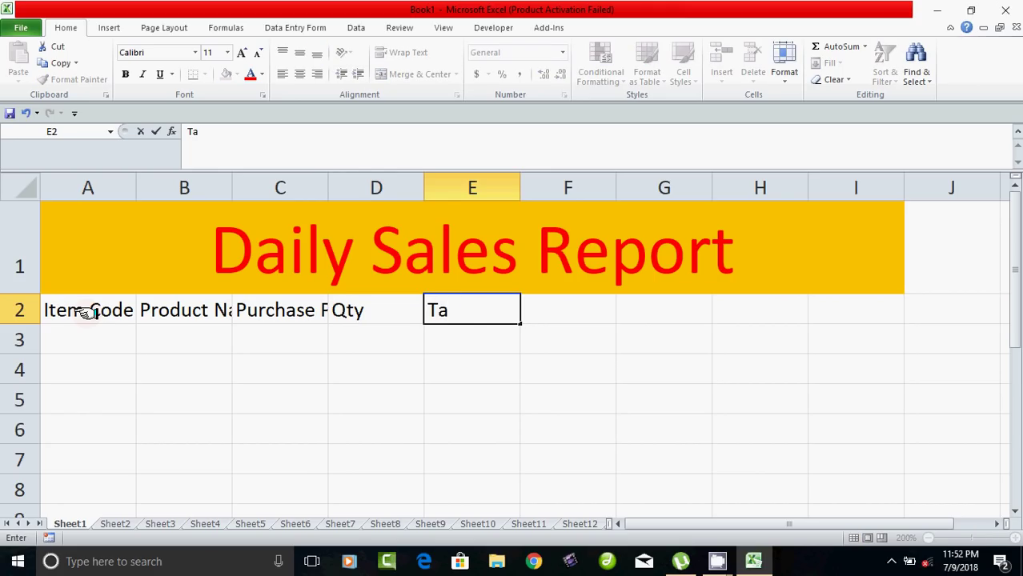
{"action": "key", "text": "BackSpace"}
{"action": "type", "text": "otal"}
{"action": "type", "text": " Purc"}
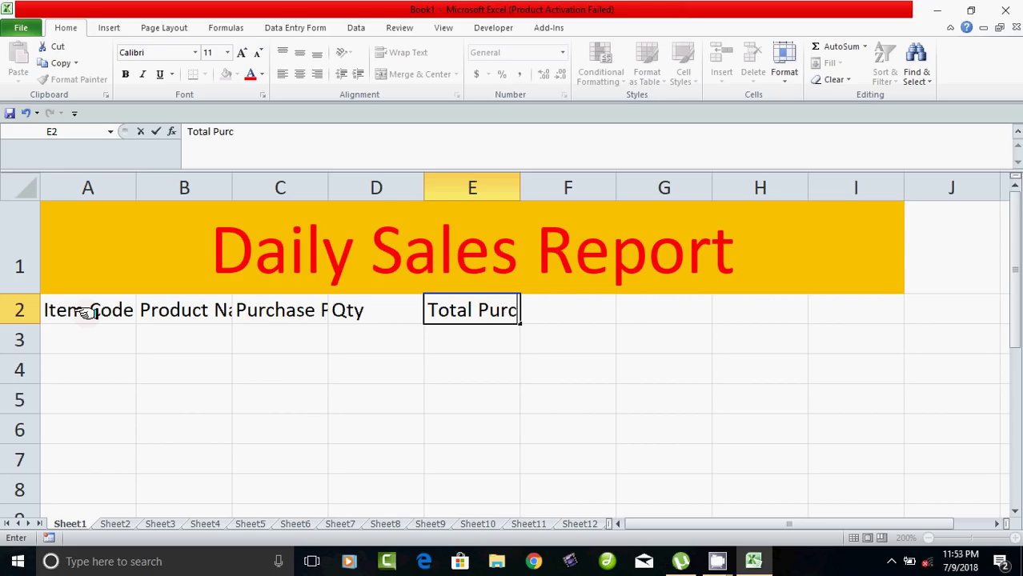
{"action": "type", "text": "hae"}
{"action": "key", "text": "BackSpace"}
{"action": "type", "text": "e"}
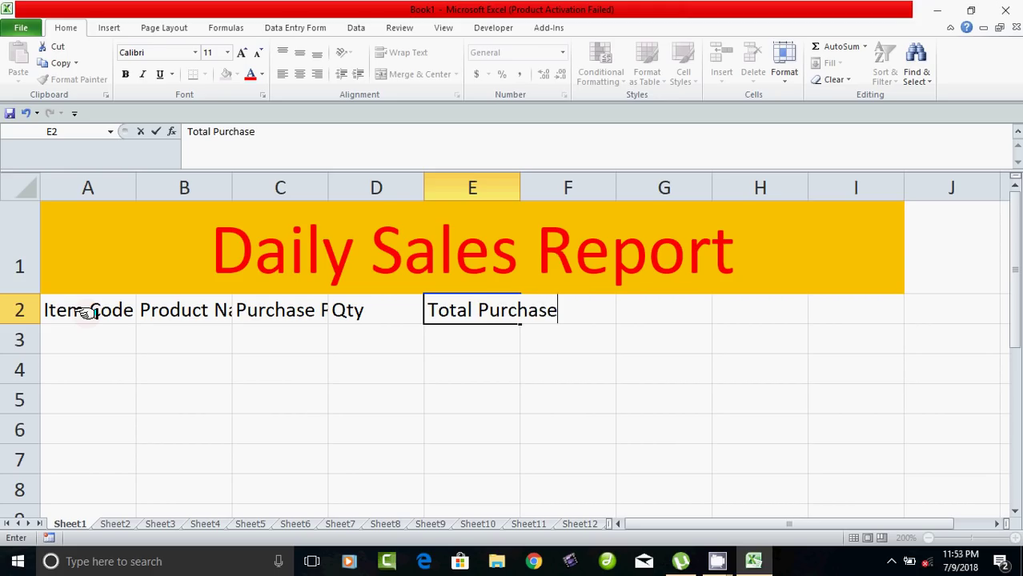
{"action": "key", "text": "Tab"}
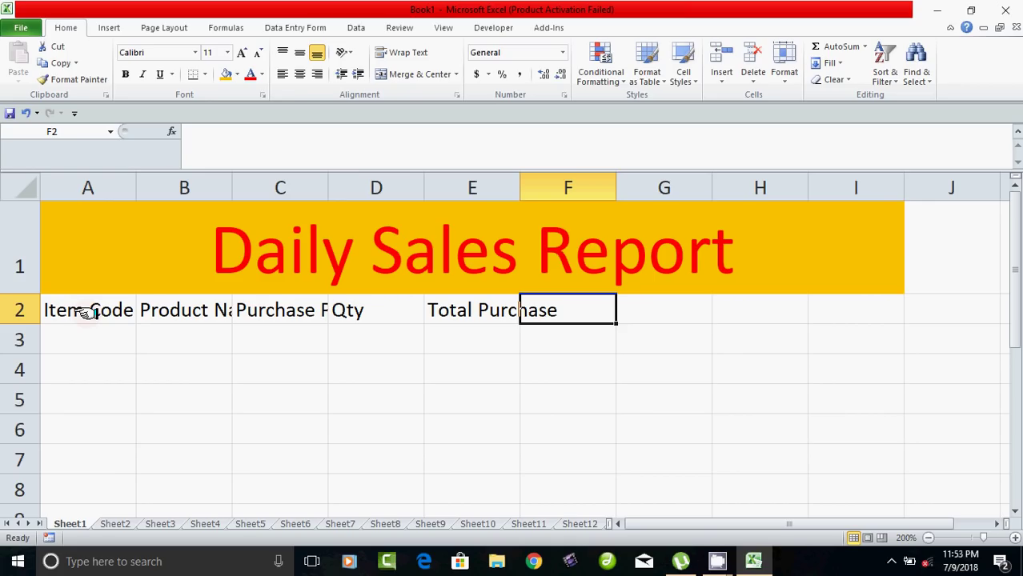
{"action": "type", "text": "S"}
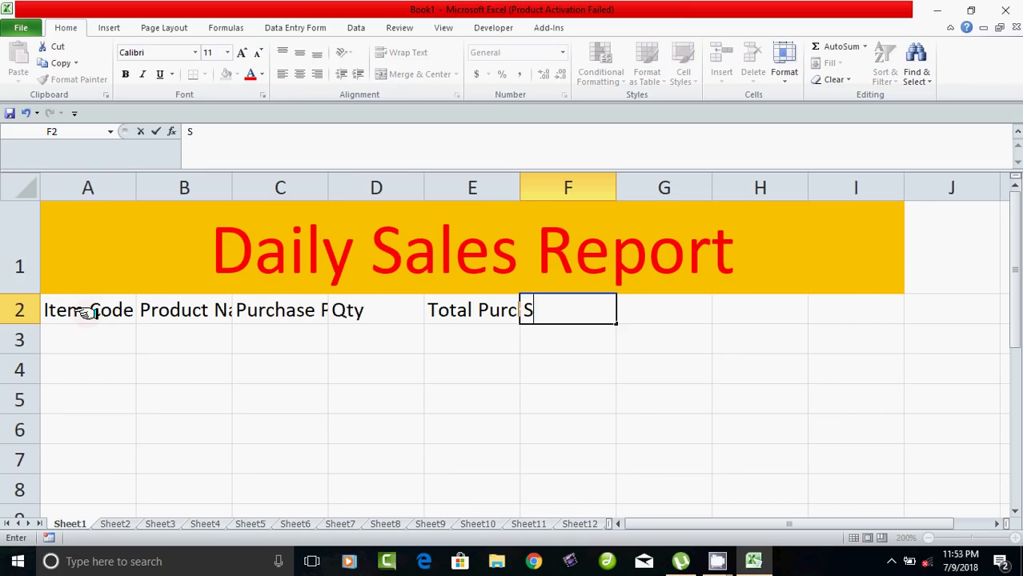
{"action": "type", "text": "ale Pr"}
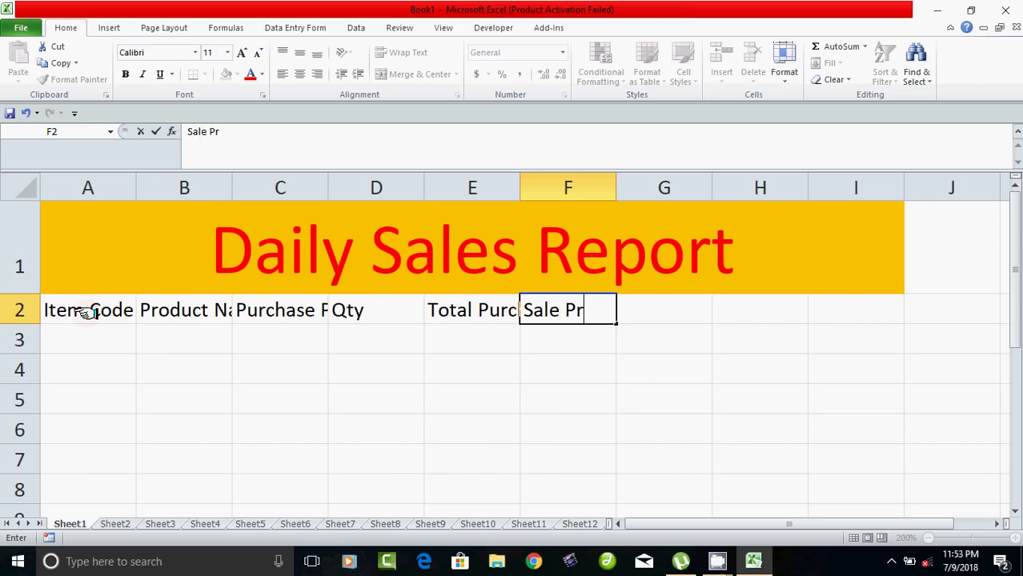
{"action": "type", "text": "ice"}
{"action": "key", "text": "Tab"}
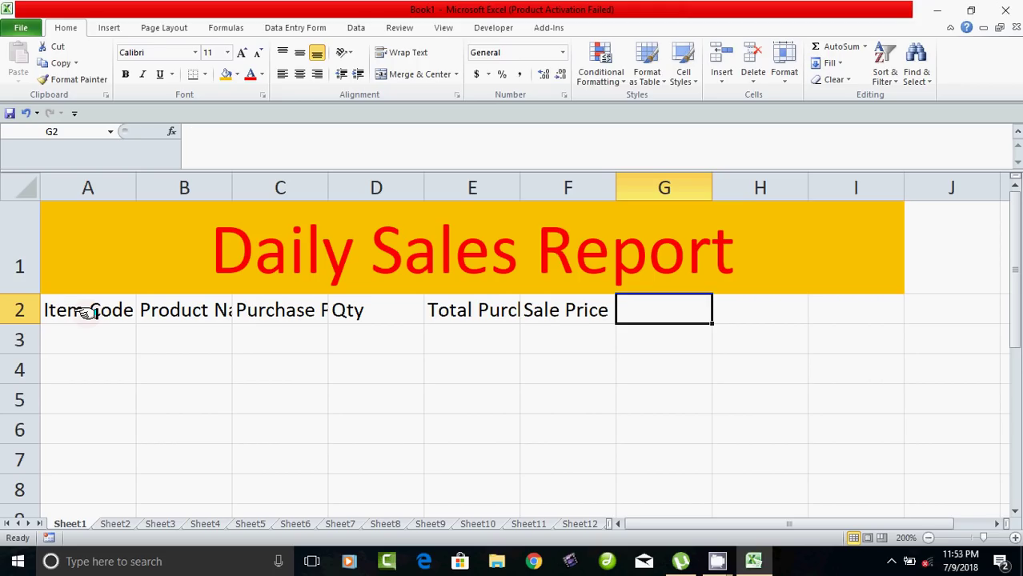
Step: Add the second Qty, Total Sale and Profit/Loss headings in G2:I2
{"action": "type", "text": "Qty"}
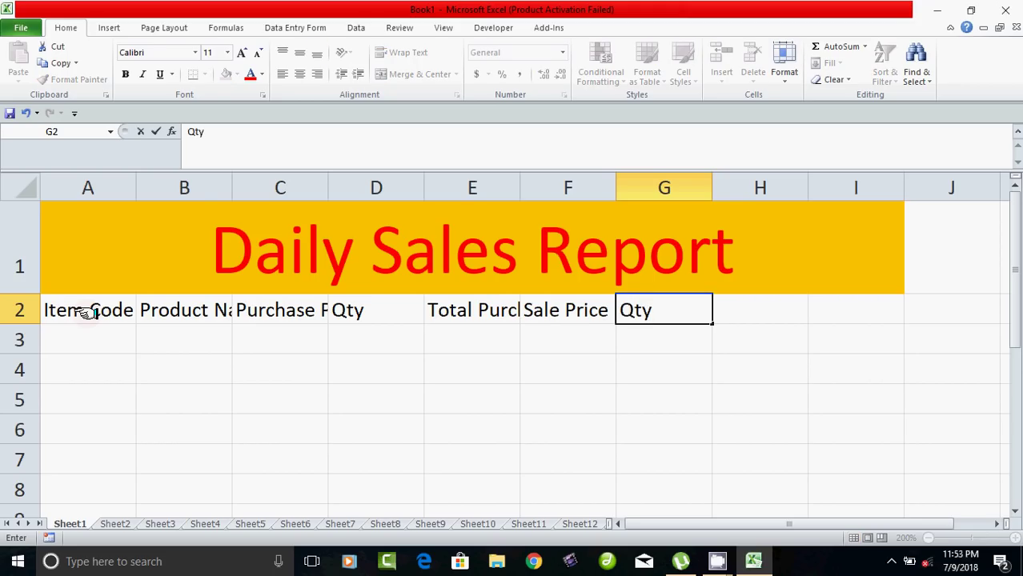
{"action": "key", "text": "Tab"}
{"action": "key", "text": "Tab"}
{"action": "key", "text": "Left"}
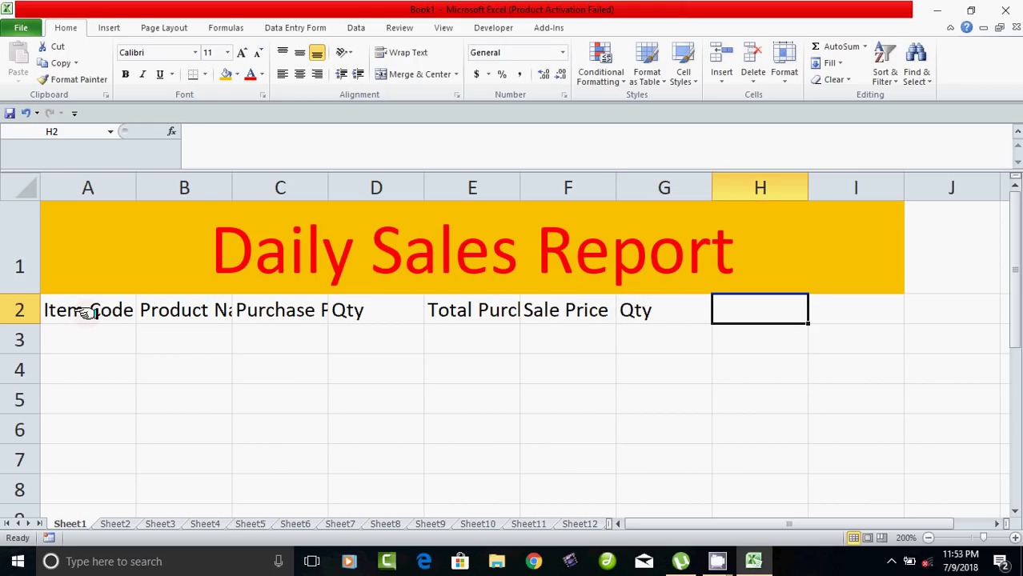
{"action": "type", "text": "Total "}
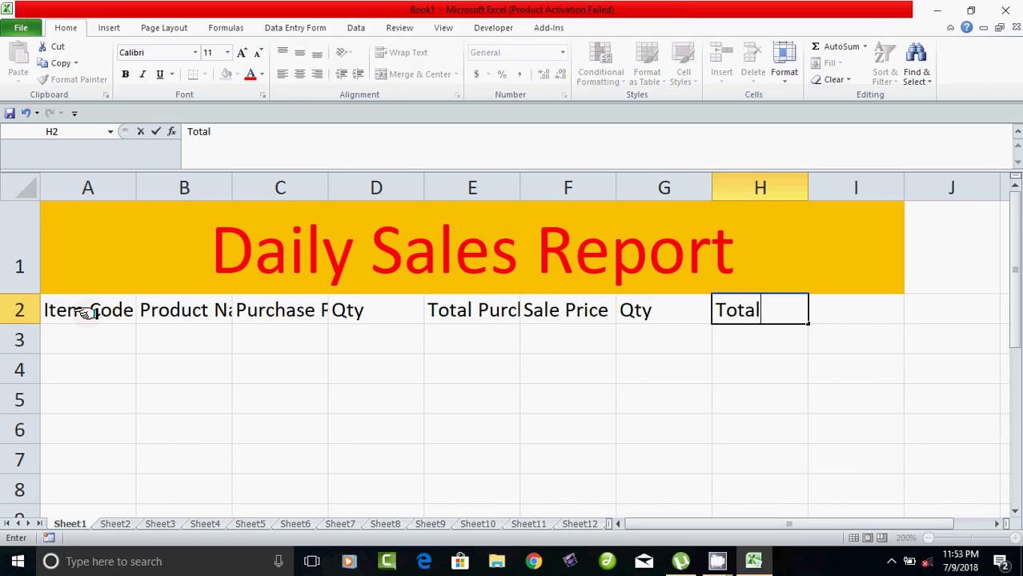
{"action": "type", "text": "Sale"}
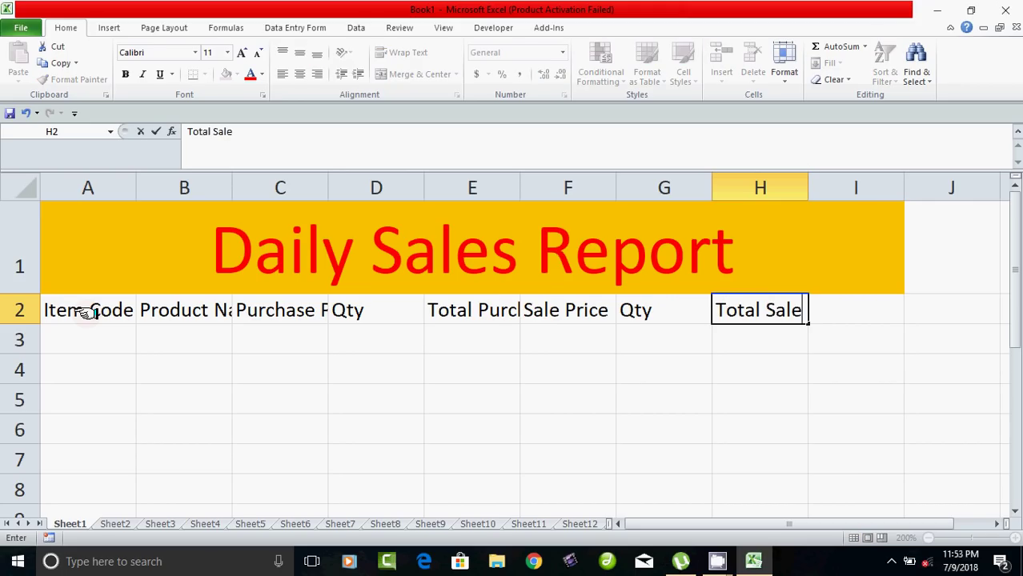
{"action": "key", "text": "Tab"}
{"action": "type", "text": "Pr"}
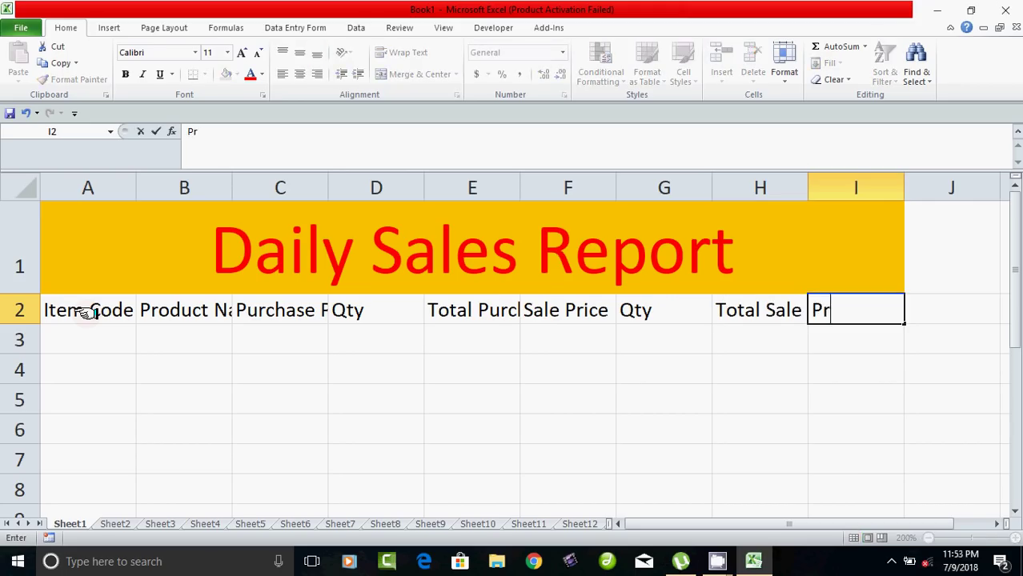
{"action": "type", "text": "ofit"}
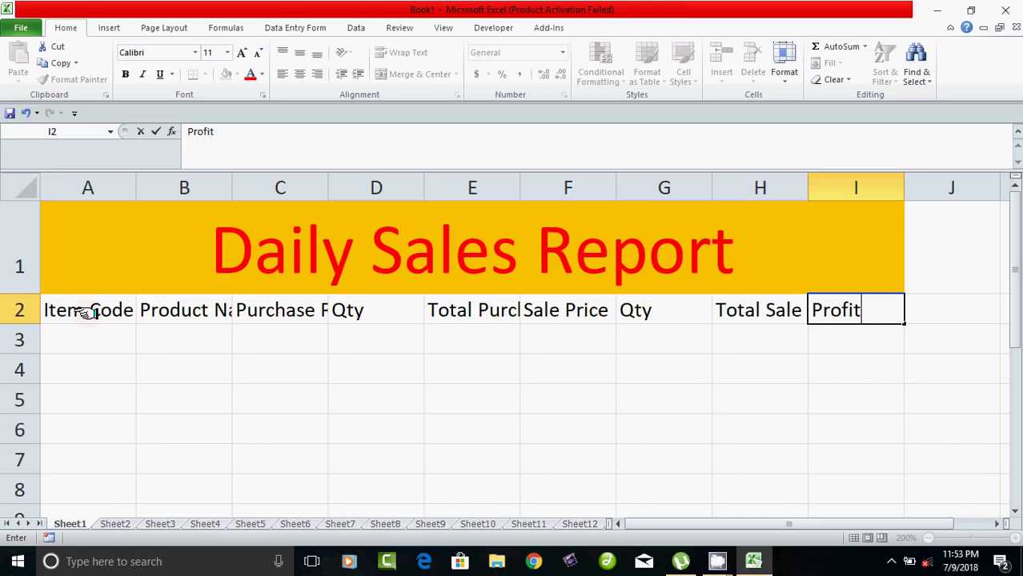
{"action": "type", "text": "/L"}
{"action": "type", "text": "oss"}
{"action": "key", "text": "Return"}
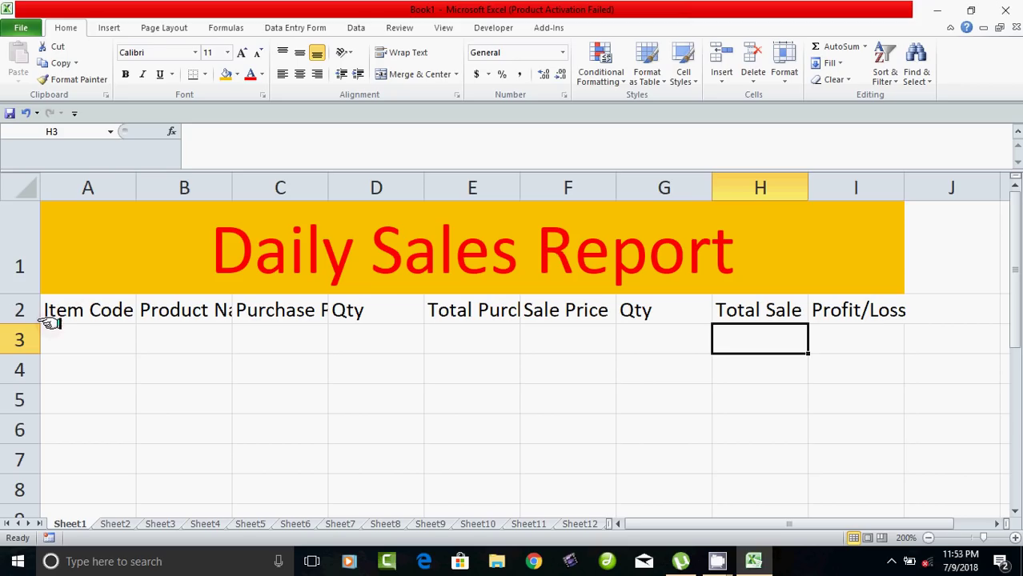
{"action": "left_click", "coordinate": [109, 387]}
Step: Widen columns B and C to fit the Product Name and Purchase Price headings
{"action": "left_click", "coordinate": [89, 313]}
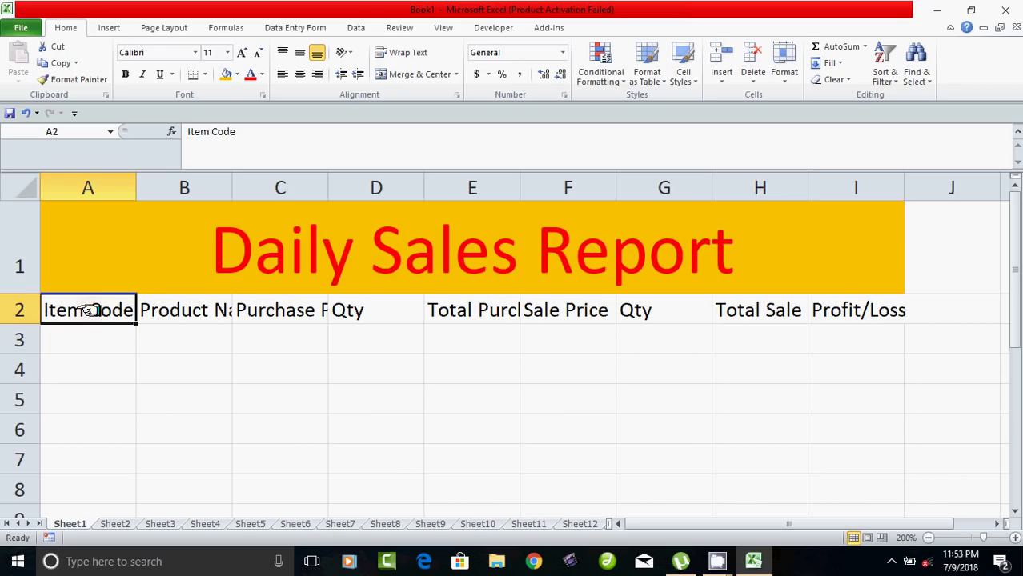
{"action": "left_click", "coordinate": [192, 308]}
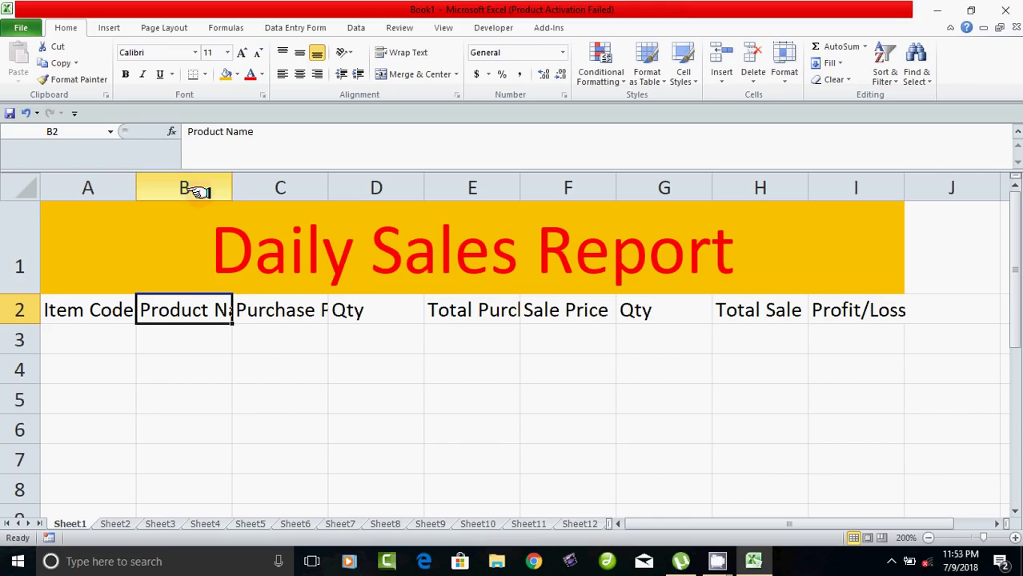
{"action": "left_click", "coordinate": [228, 190]}
{"action": "left_click", "coordinate": [240, 189]}
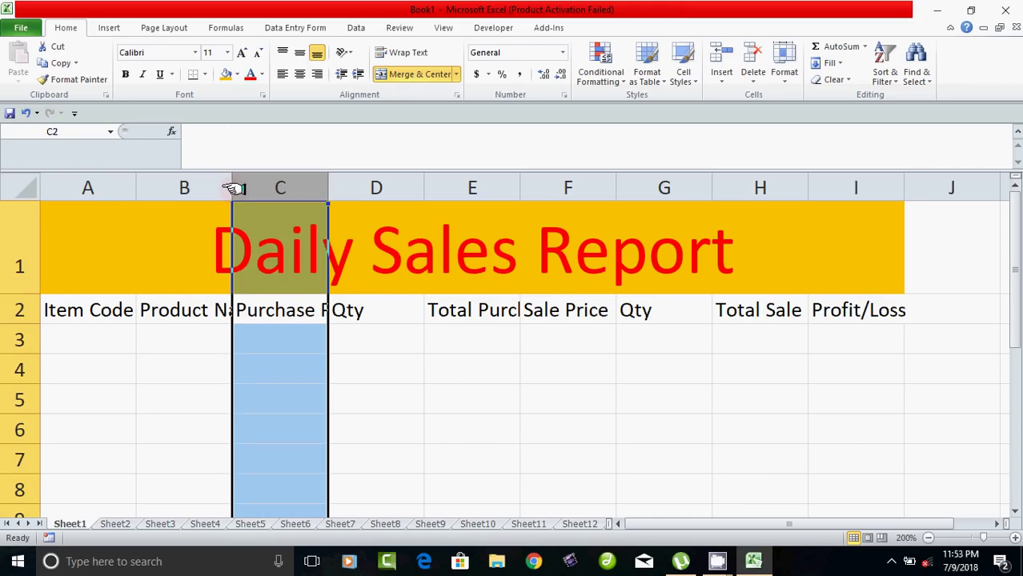
{"action": "left_click", "coordinate": [207, 189]}
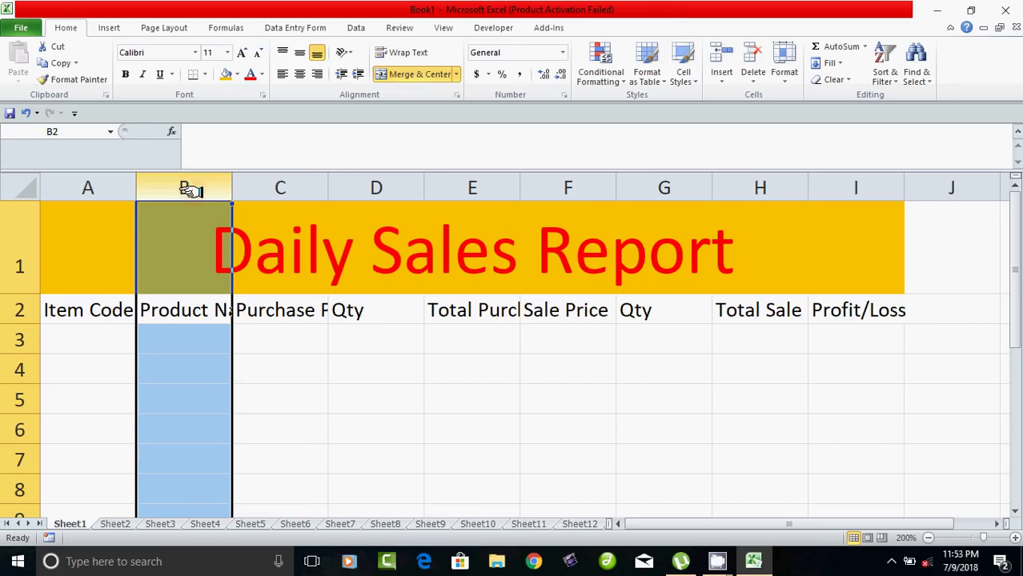
{"action": "left_click", "coordinate": [250, 189]}
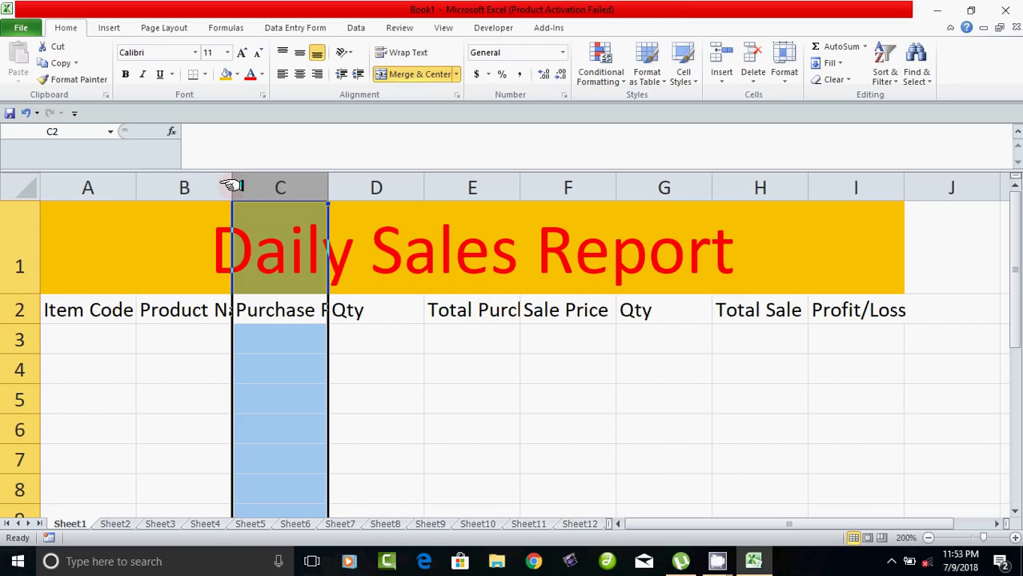
{"action": "left_click_drag", "start_coordinate": [233, 185], "coordinate": [265, 188]}
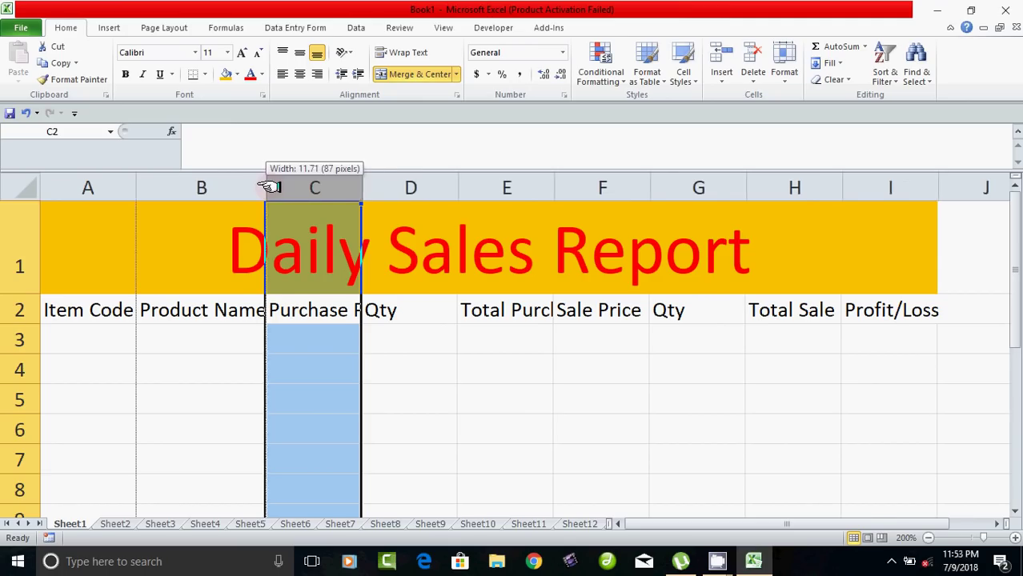
{"action": "left_click_drag", "start_coordinate": [265, 188], "coordinate": [284, 187]}
{"action": "left_click", "coordinate": [191, 312]}
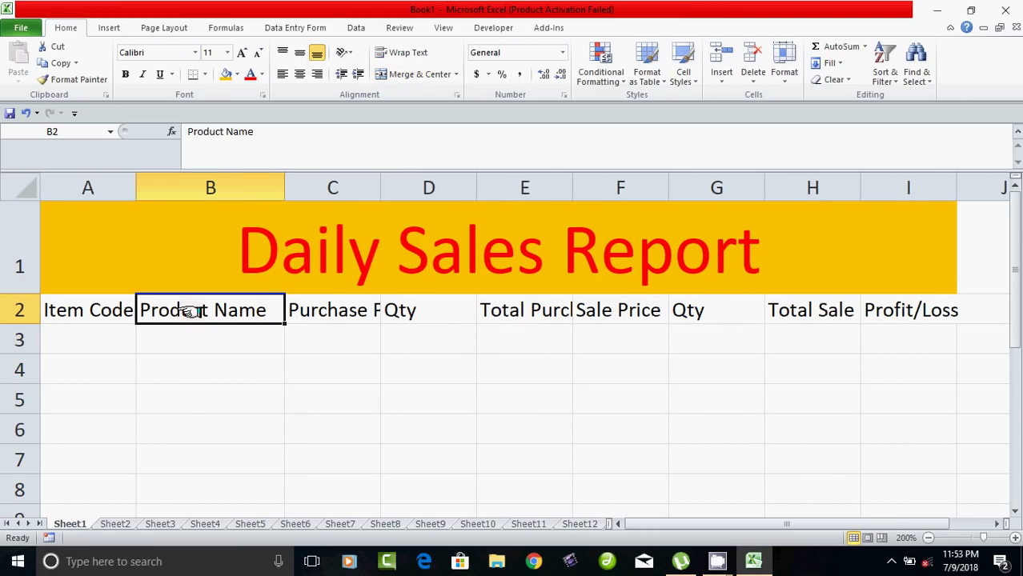
{"action": "left_click", "coordinate": [325, 312]}
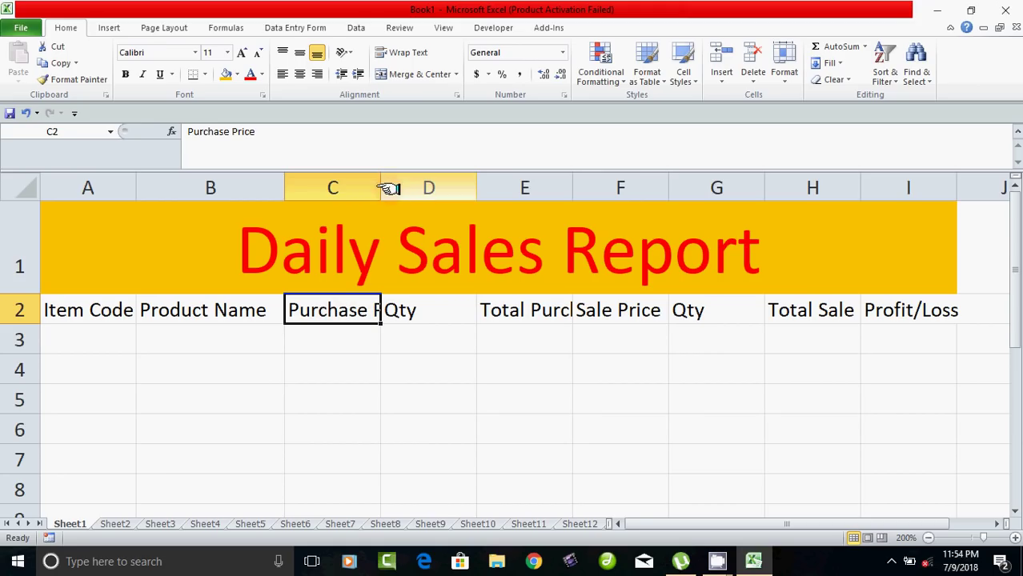
{"action": "left_click_drag", "start_coordinate": [381, 186], "coordinate": [416, 191]}
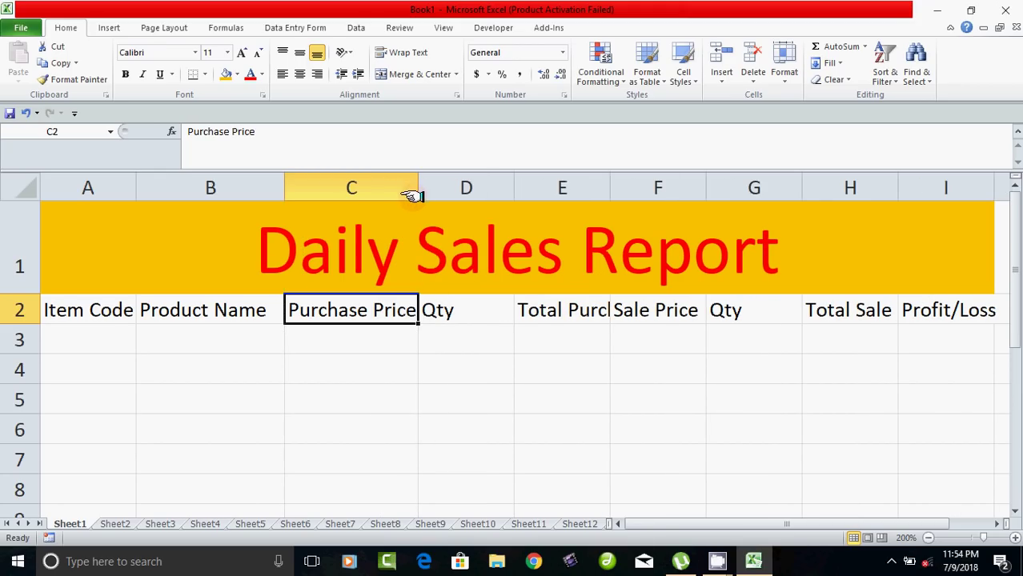
Step: Narrow columns D and G to fit Qty, and widen E and I for Total Purchase and Profit/Loss
{"action": "left_click", "coordinate": [466, 309]}
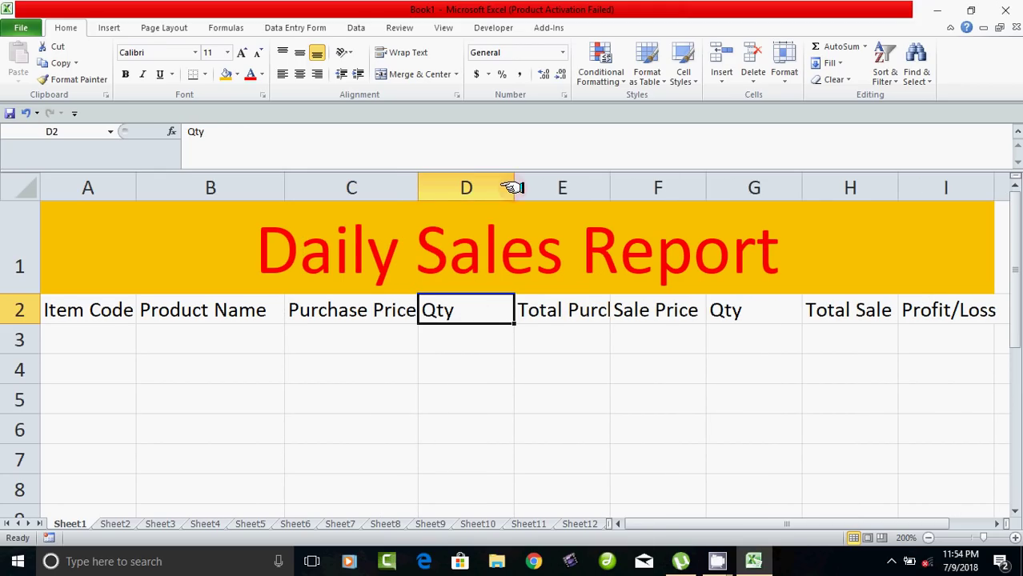
{"action": "left_click_drag", "start_coordinate": [513, 188], "coordinate": [473, 189]}
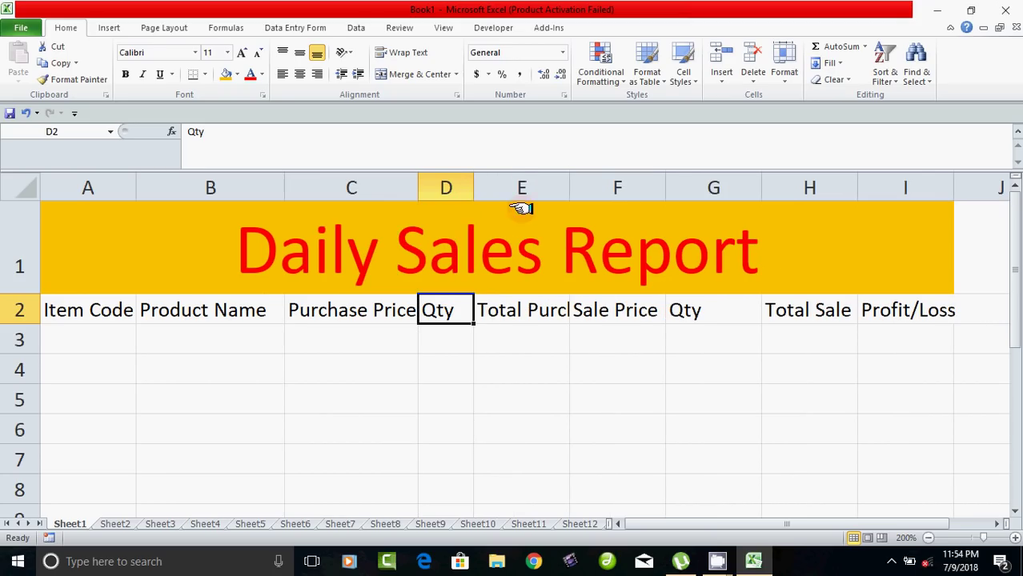
{"action": "left_click", "coordinate": [551, 317]}
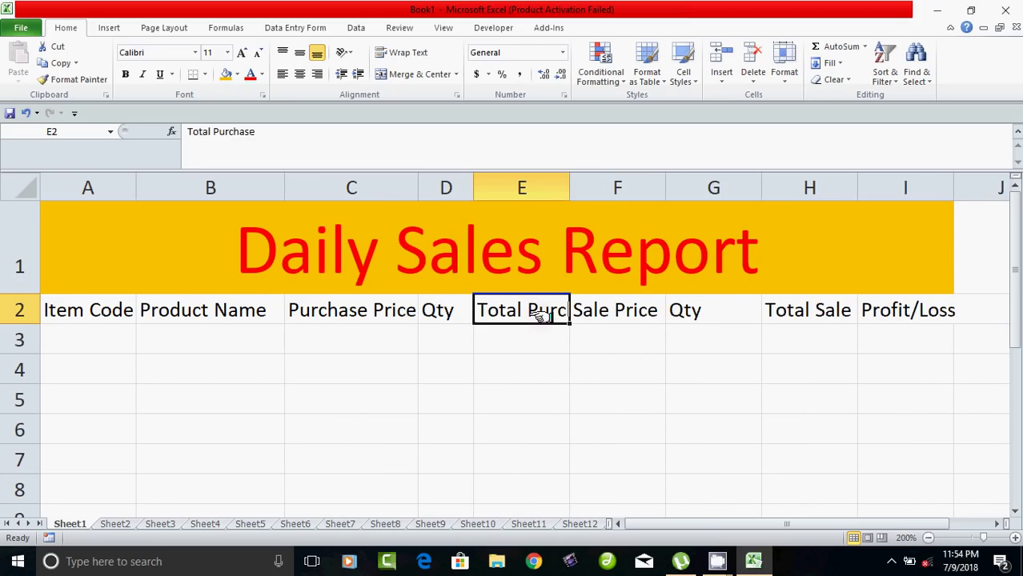
{"action": "left_click_drag", "start_coordinate": [571, 185], "coordinate": [626, 190]}
{"action": "left_click", "coordinate": [696, 312]}
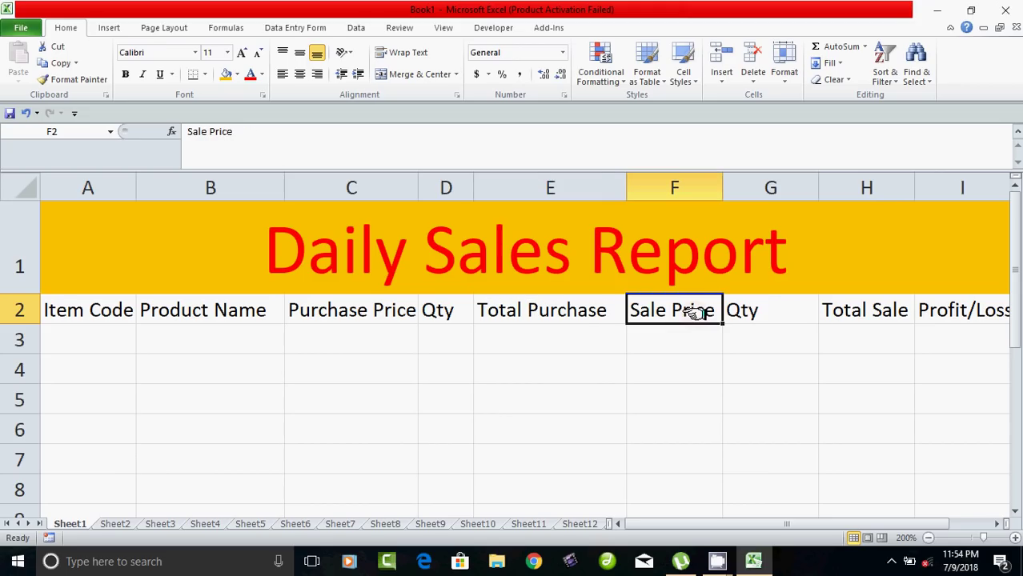
{"action": "left_click", "coordinate": [758, 313]}
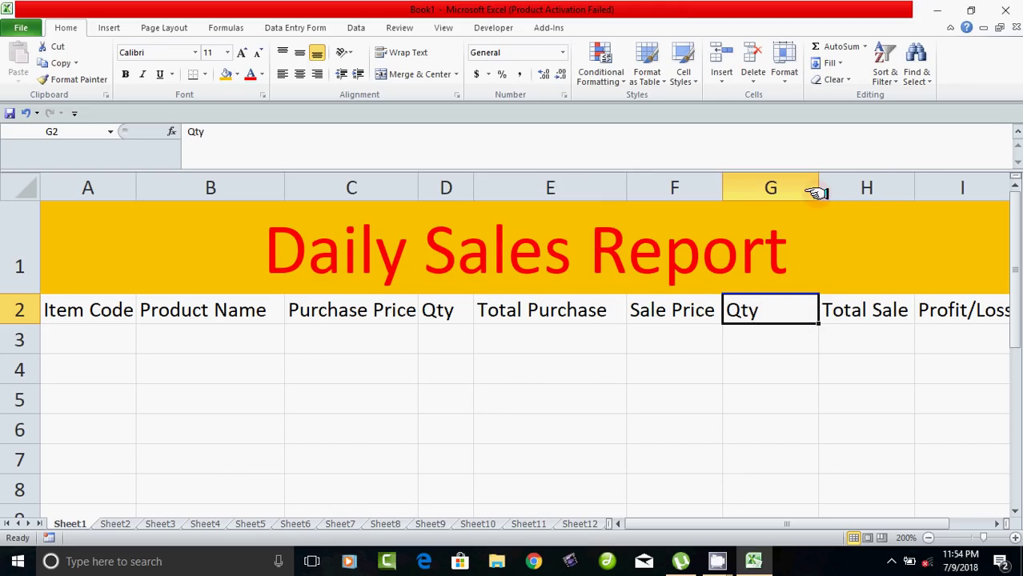
{"action": "left_click_drag", "start_coordinate": [818, 190], "coordinate": [768, 201]}
{"action": "left_click", "coordinate": [823, 316]}
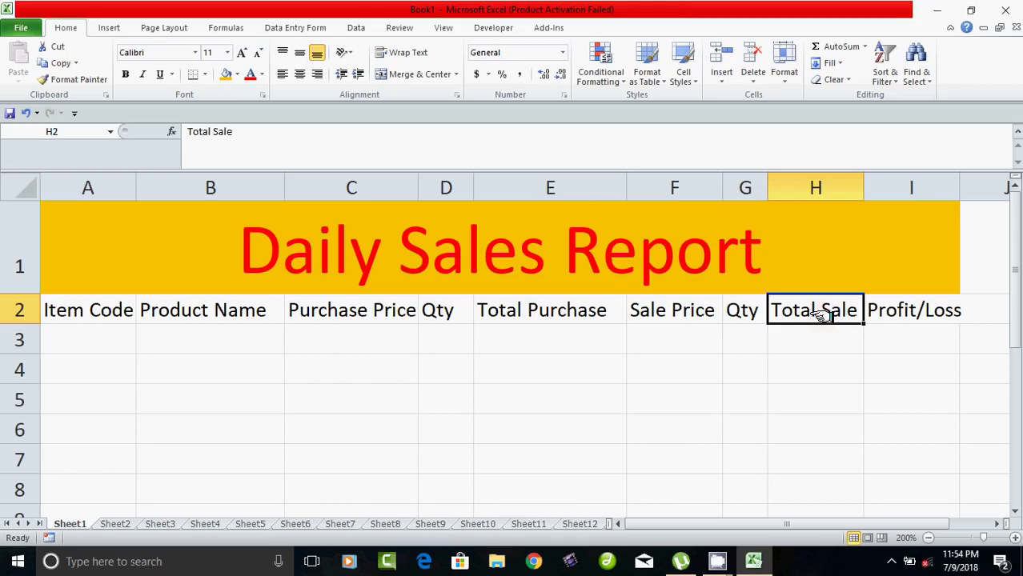
{"action": "left_click", "coordinate": [913, 319]}
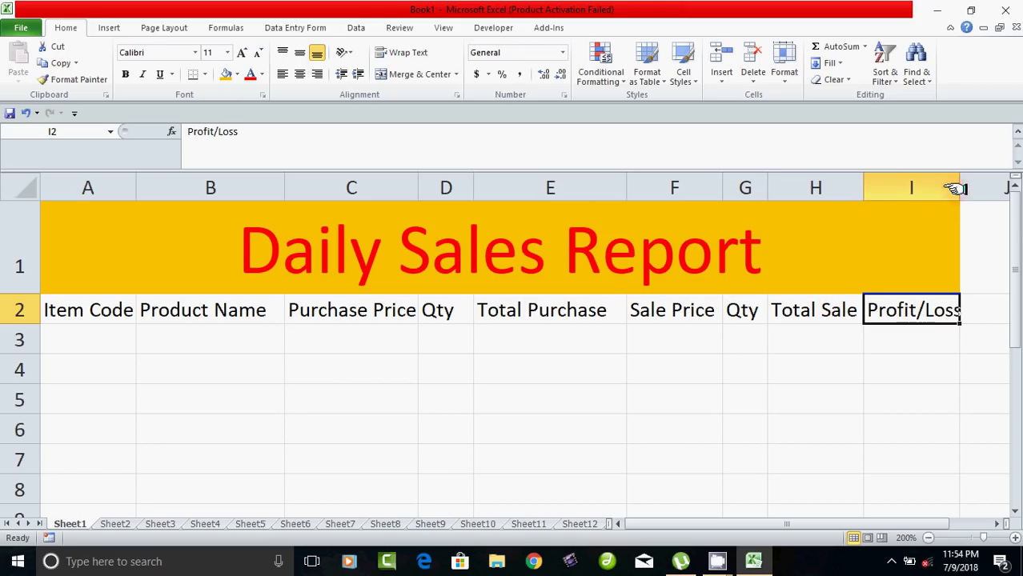
{"action": "left_click_drag", "start_coordinate": [959, 187], "coordinate": [966, 187]}
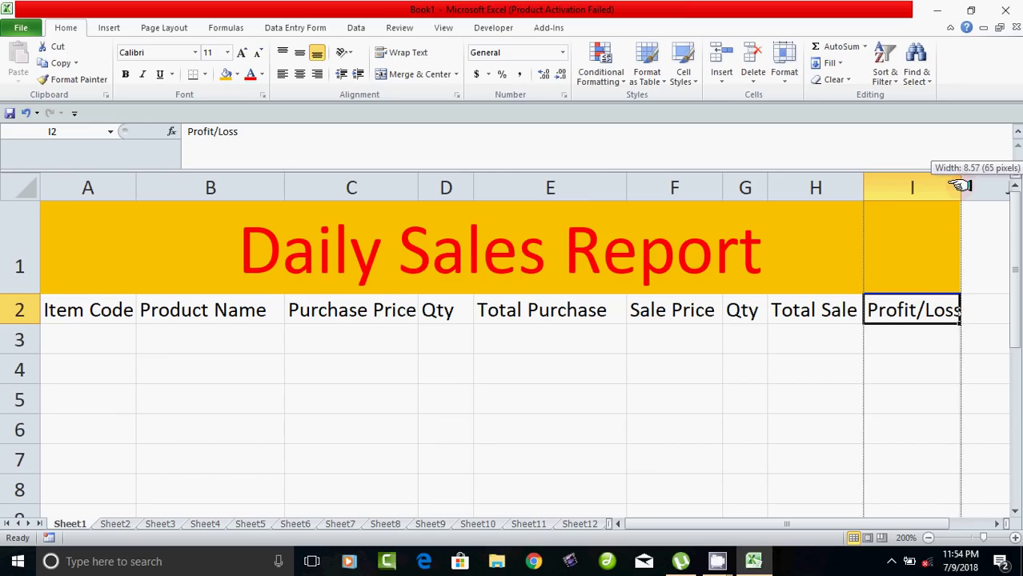
{"action": "left_click", "coordinate": [801, 404]}
{"action": "left_click", "coordinate": [843, 276]}
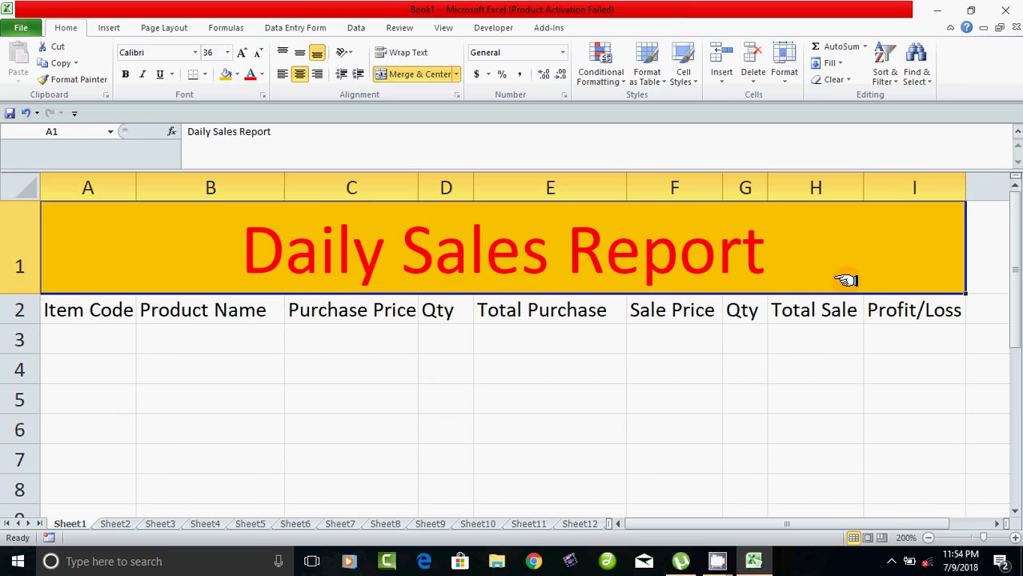
{"action": "left_click", "coordinate": [88, 341]}
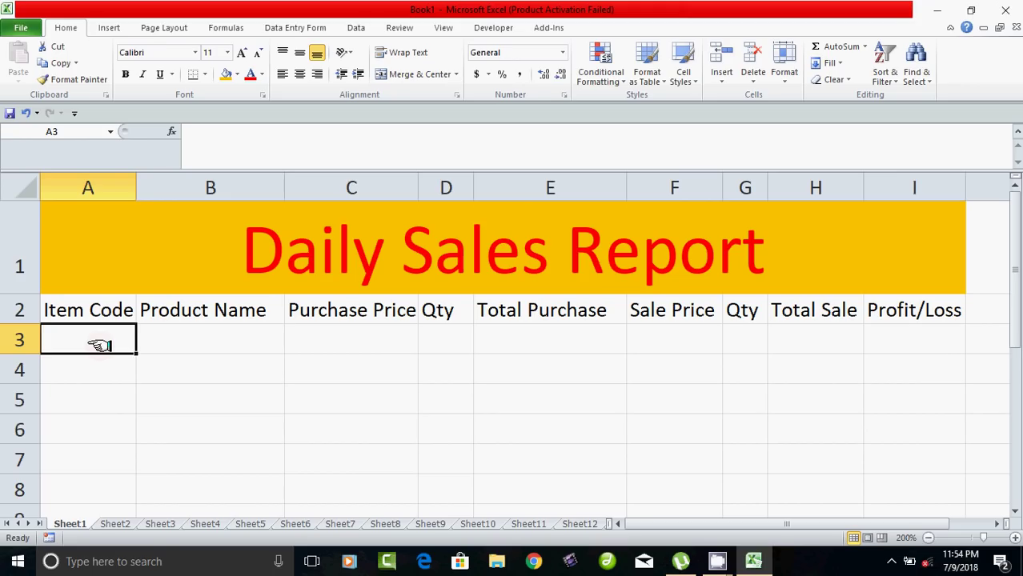
Step: Enter A001 and A002 in A3:A4, then extend the series down to A006 in A8
{"action": "type", "text": "A"}
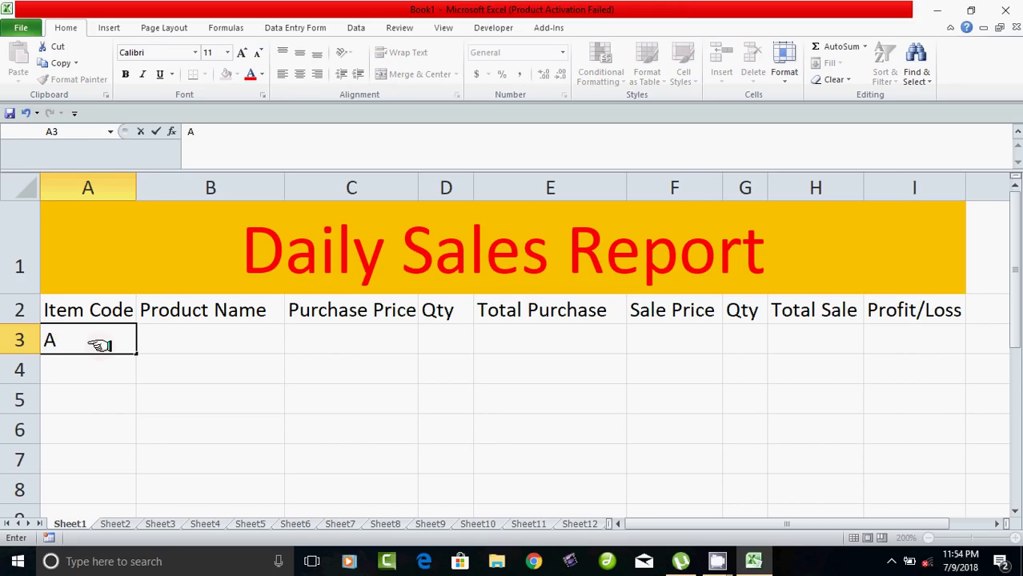
{"action": "type", "text": "001"}
{"action": "key", "text": "Return"}
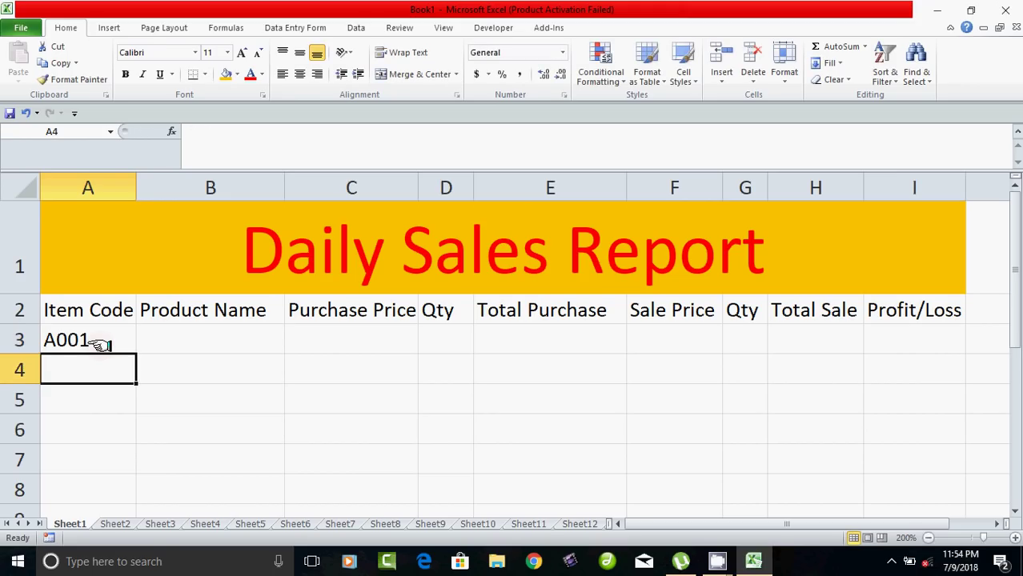
{"action": "type", "text": "A00"}
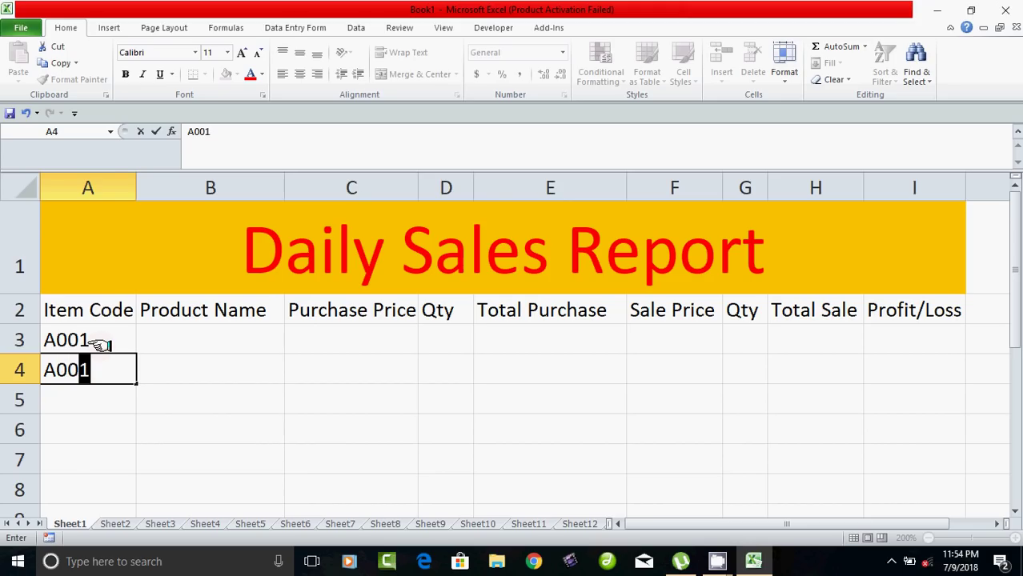
{"action": "type", "text": "2"}
{"action": "key", "text": "Return"}
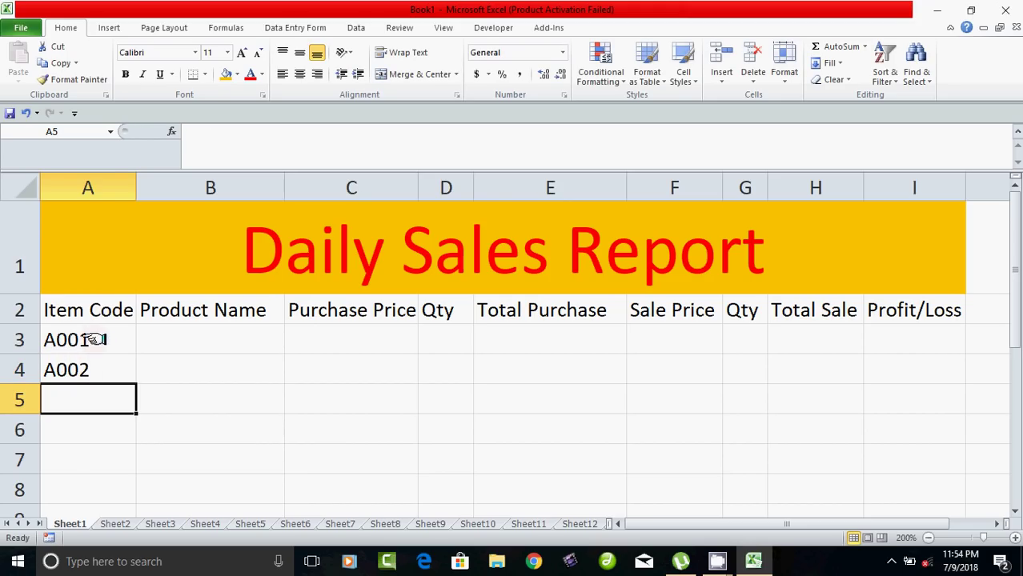
{"action": "left_click_drag", "start_coordinate": [93, 339], "coordinate": [91, 364]}
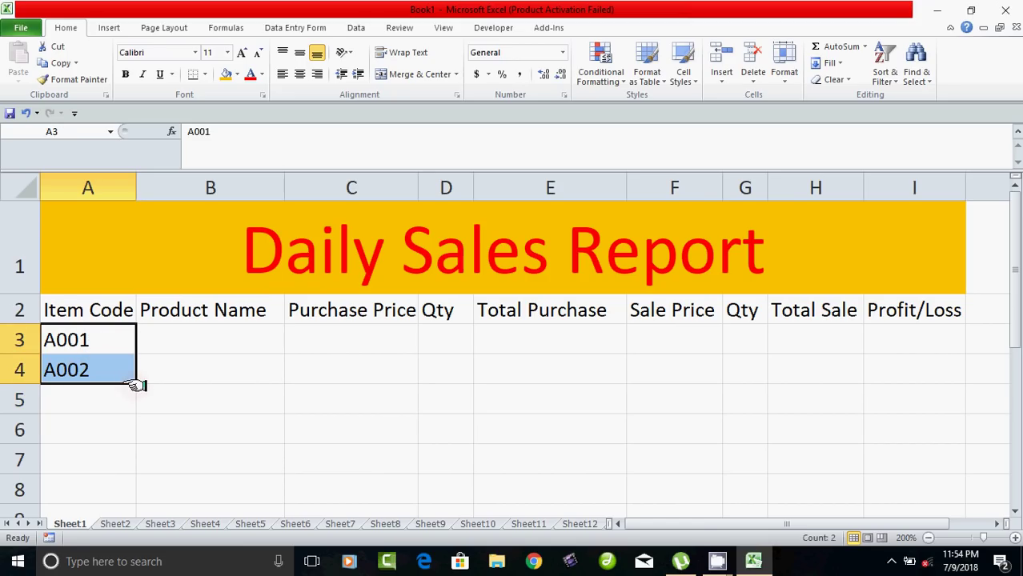
{"action": "left_click_drag", "start_coordinate": [136, 385], "coordinate": [130, 490]}
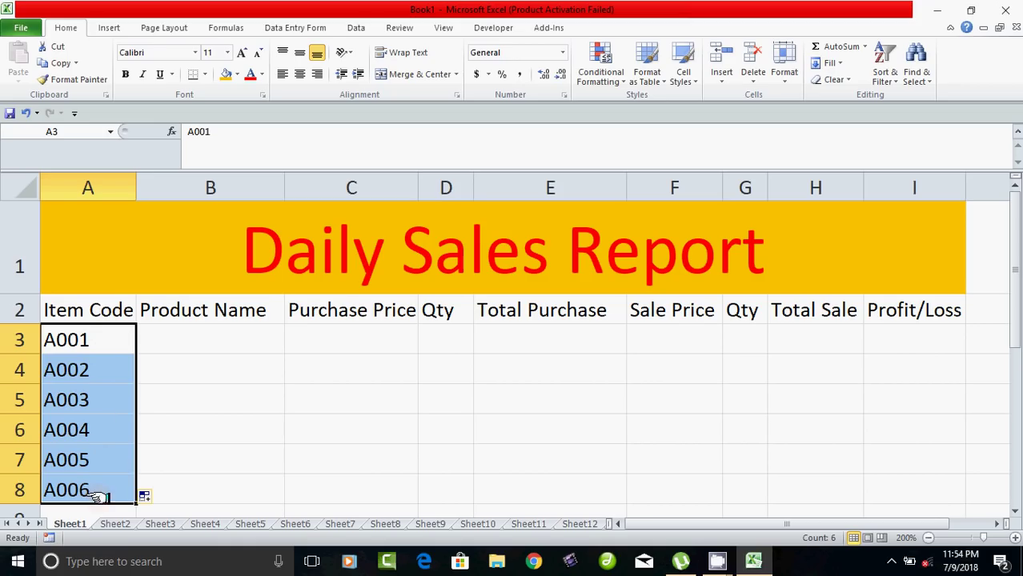
{"action": "left_click", "coordinate": [198, 342]}
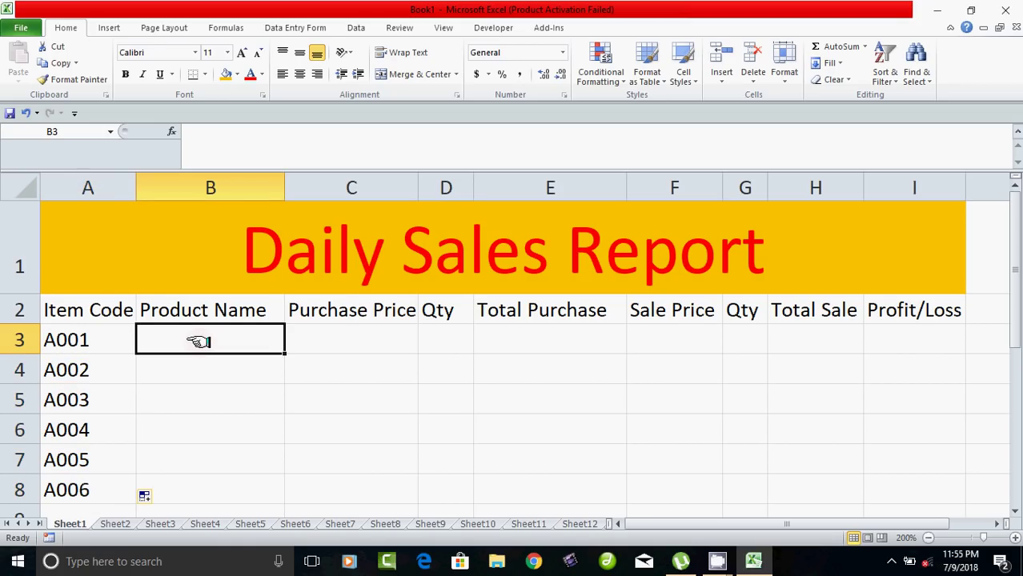
Step: Enter the first item's product name, purchase price 5.00 and quantity 20
{"action": "left_click", "coordinate": [68, 342]}
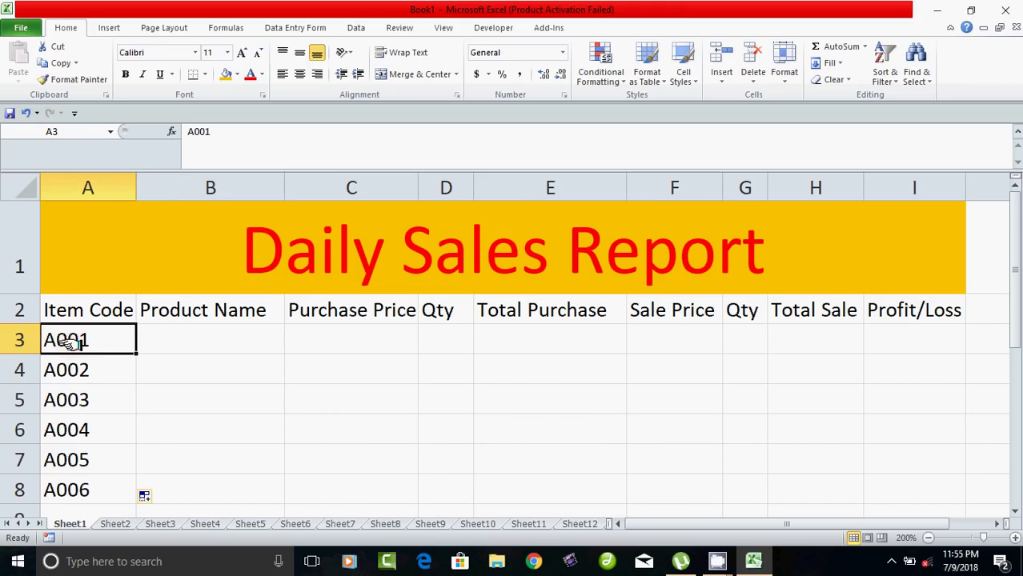
{"action": "left_click", "coordinate": [84, 373]}
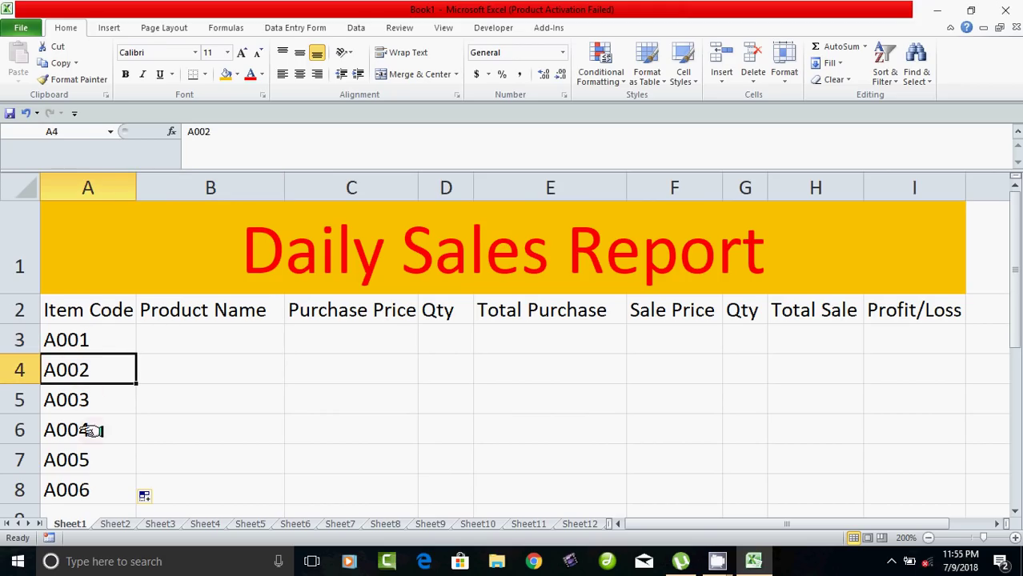
{"action": "left_click", "coordinate": [90, 493]}
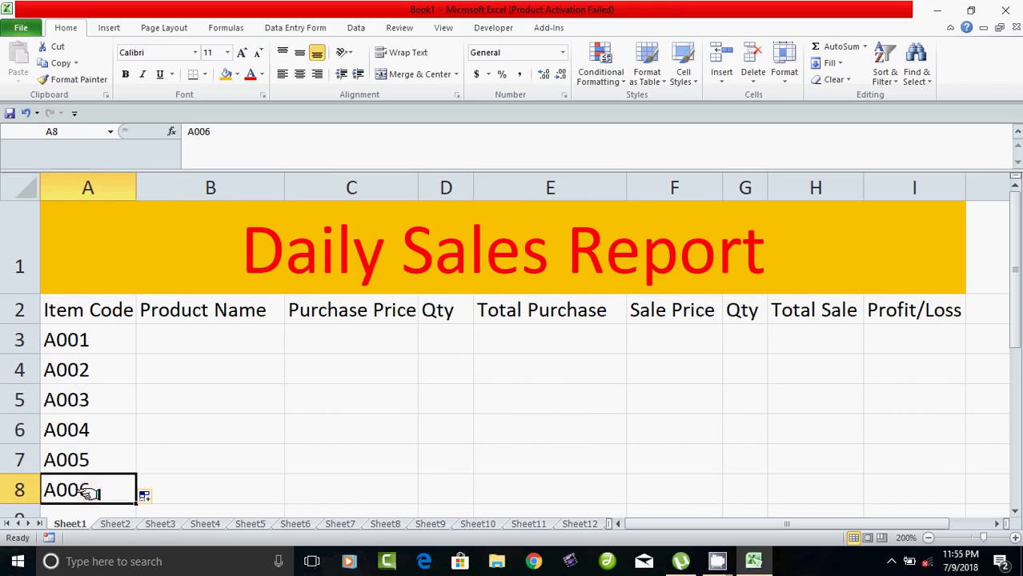
{"action": "left_click", "coordinate": [176, 340]}
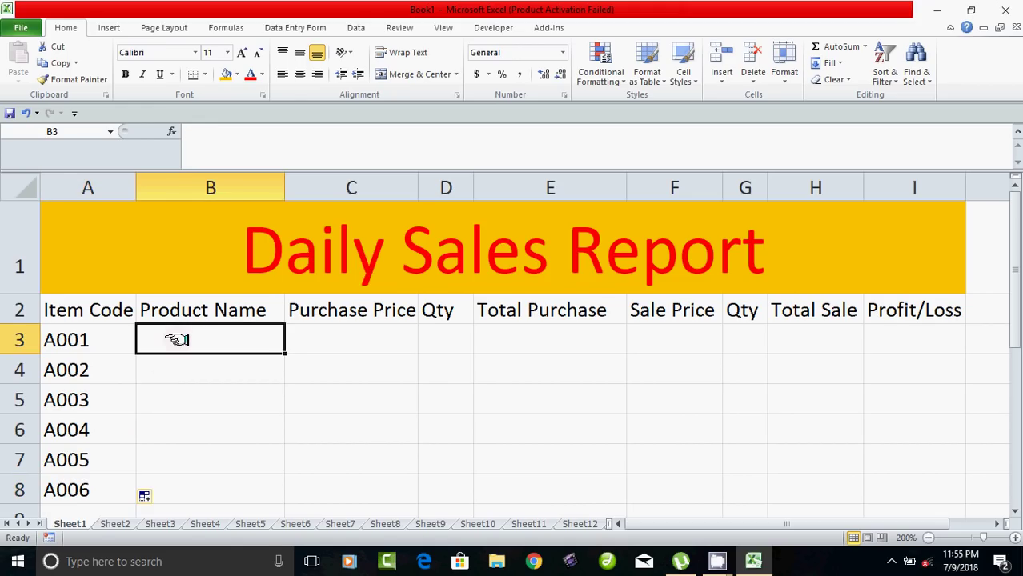
{"action": "type", "text": "Prn"}
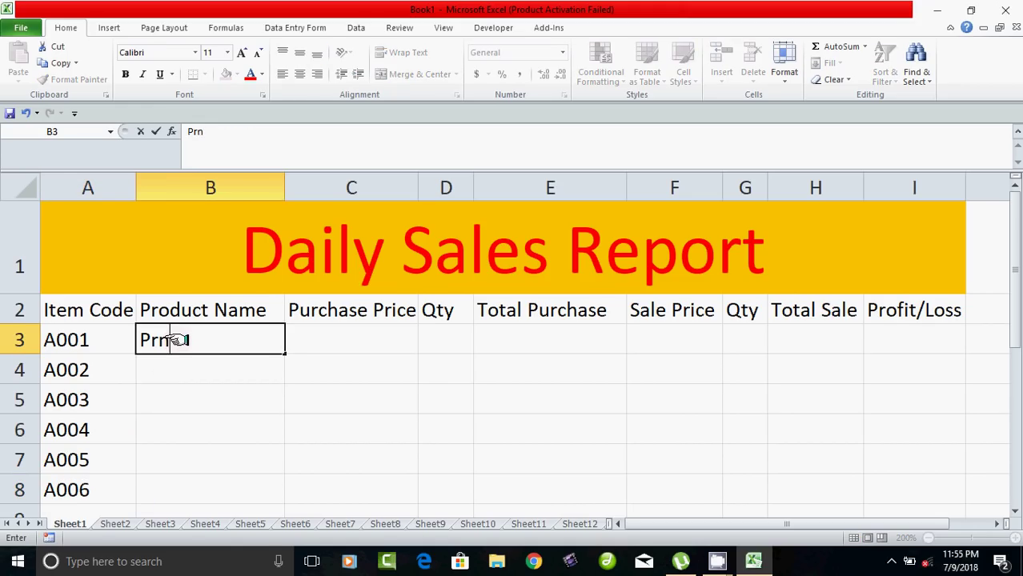
{"action": "type", "text": "cil"}
{"action": "key", "text": "Tab"}
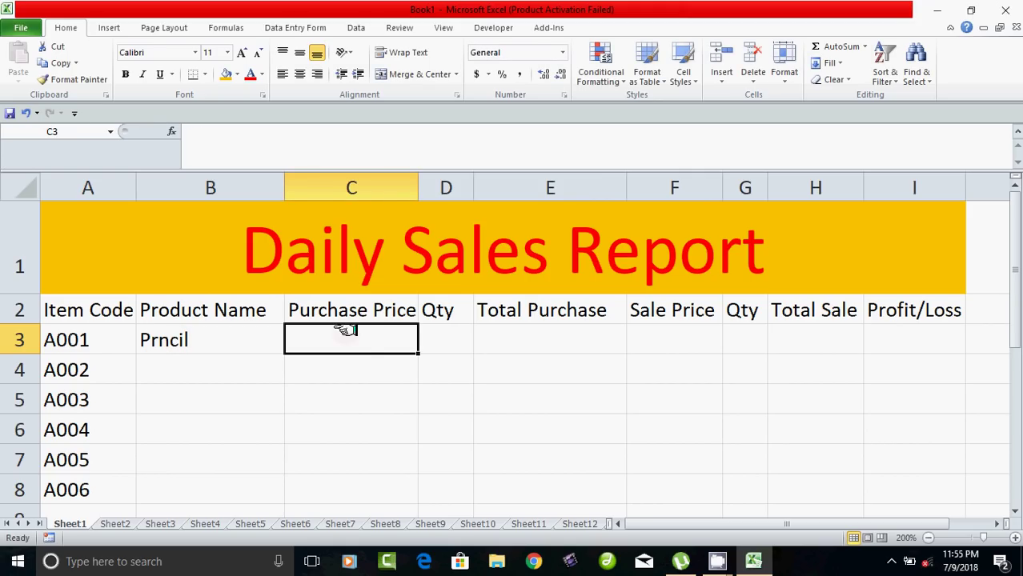
{"action": "left_click", "coordinate": [196, 349]}
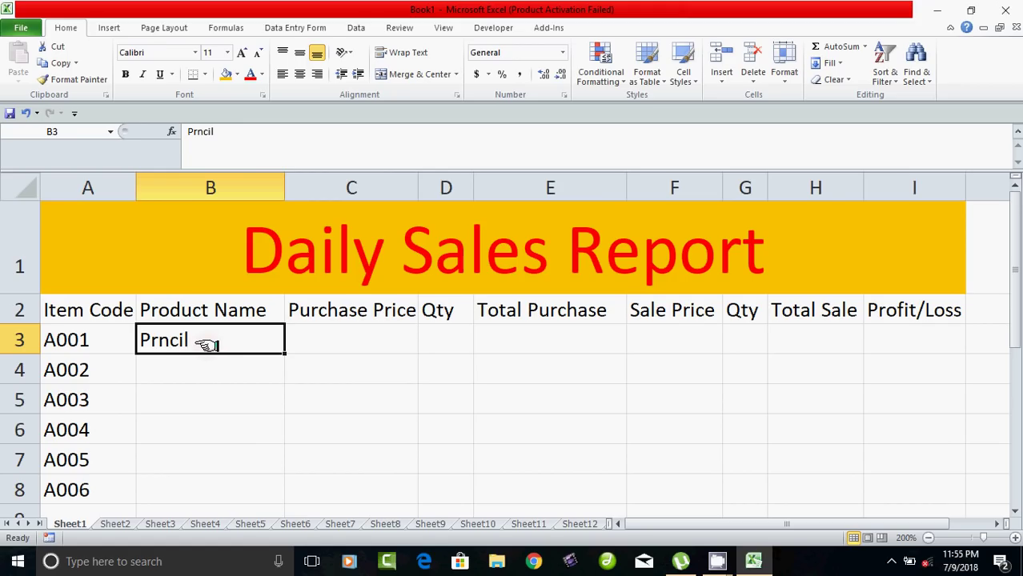
{"action": "left_click", "coordinate": [340, 341]}
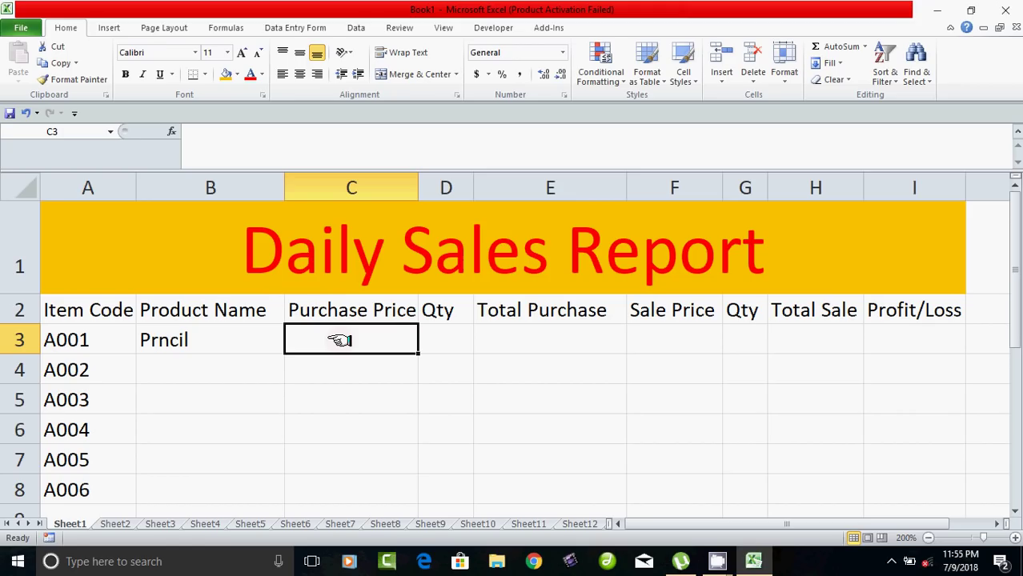
{"action": "type", "text": "5."}
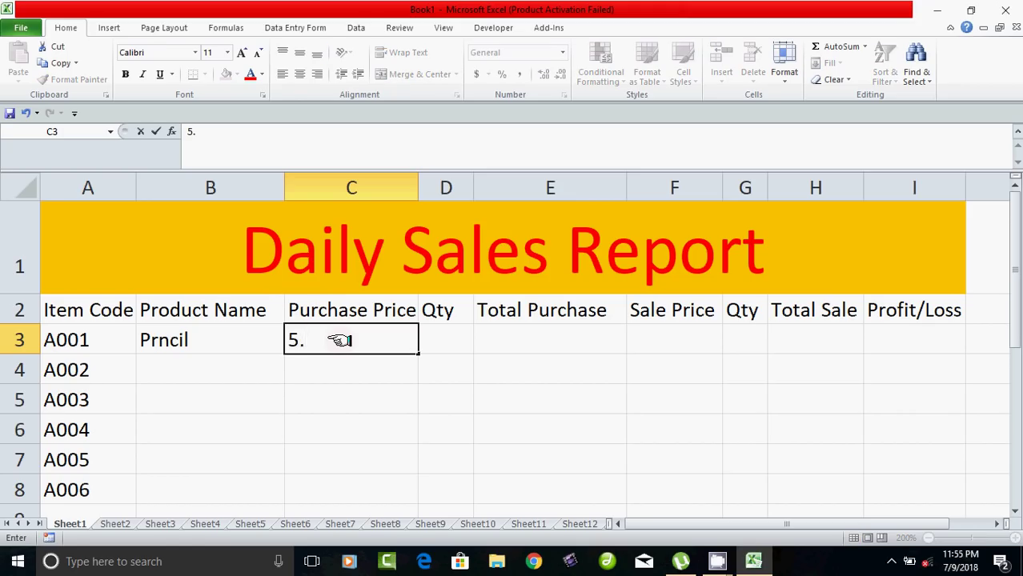
{"action": "type", "text": "00"}
{"action": "key", "text": "Tab"}
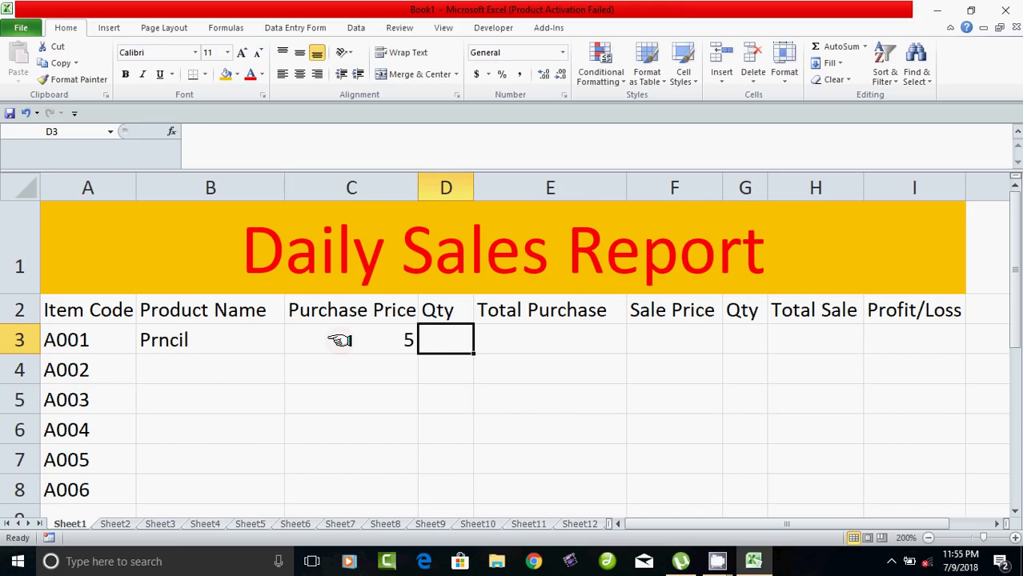
{"action": "type", "text": "20"}
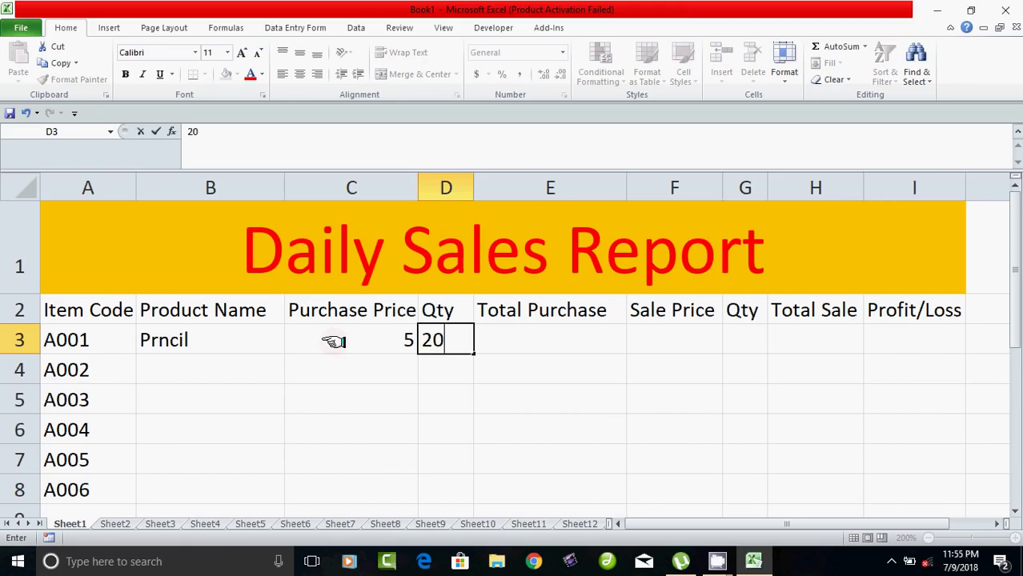
{"action": "left_click", "coordinate": [200, 376]}
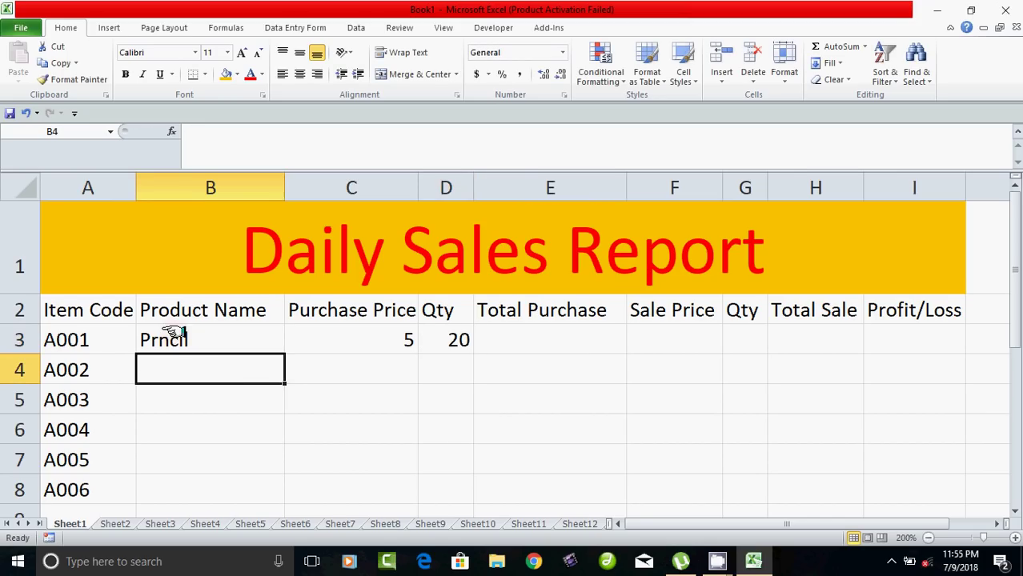
Step: Add Pen at 10.50 with quantity 25, and correct the first product name to Pencil
{"action": "type", "text": "Pe"}
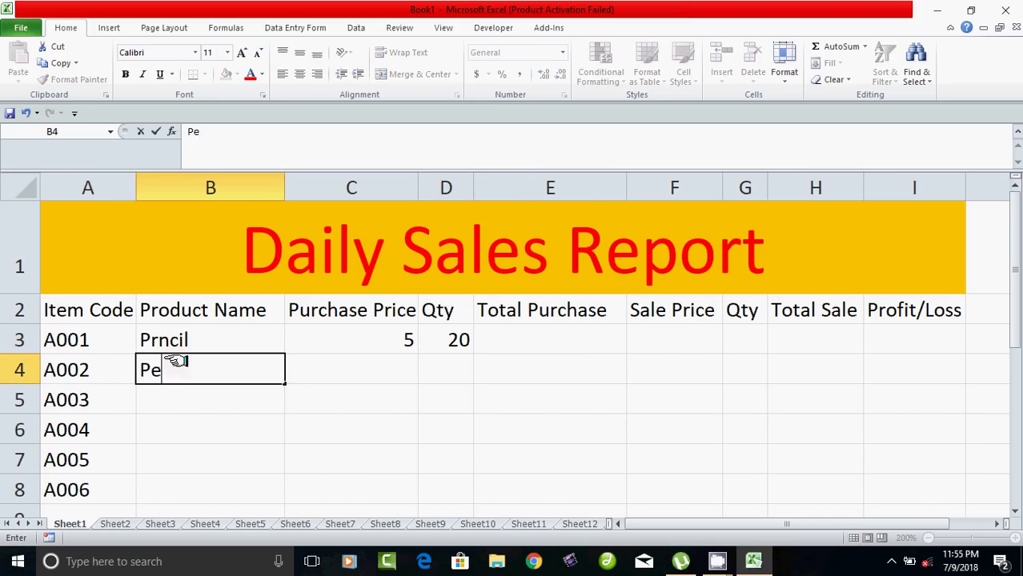
{"action": "type", "text": "n"}
{"action": "key", "text": "Tab"}
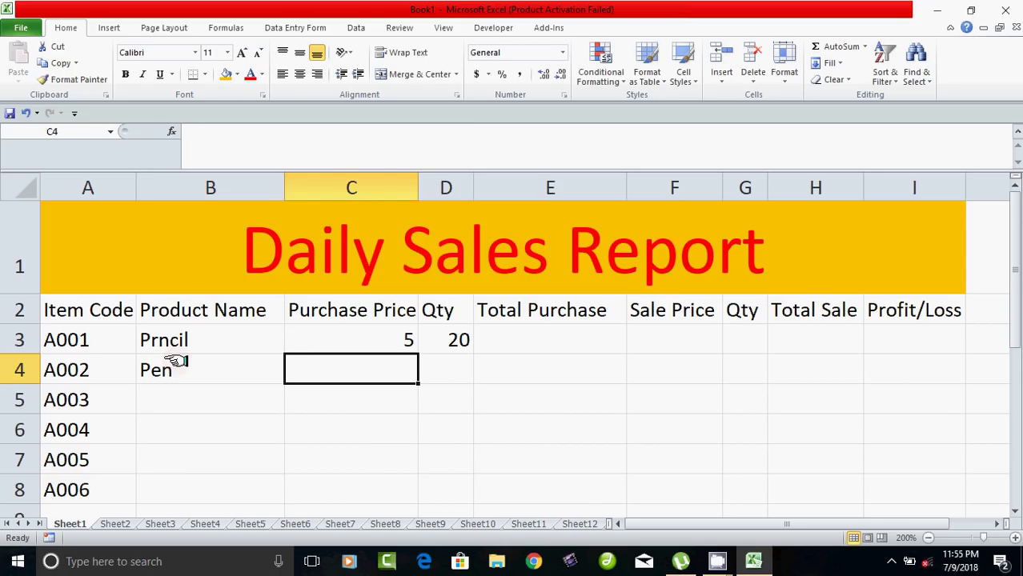
{"action": "type", "text": "10"}
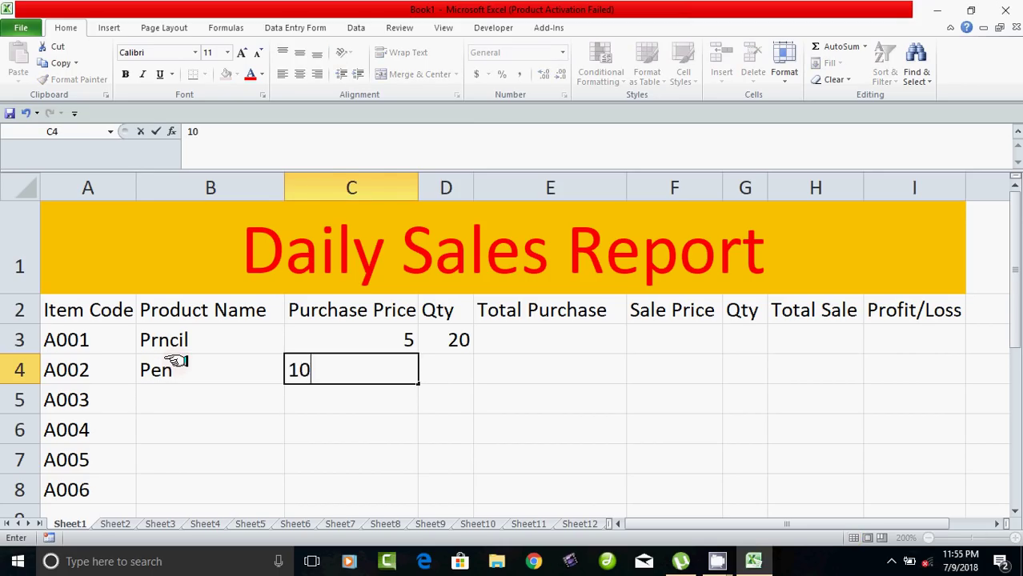
{"action": "type", "text": ".50"}
{"action": "key", "text": "Tab"}
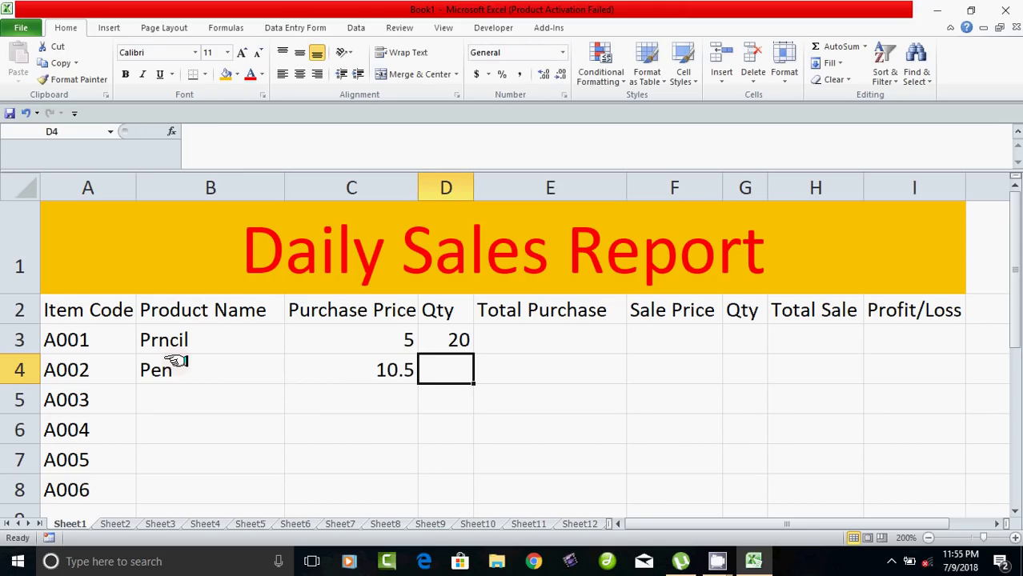
{"action": "type", "text": "25"}
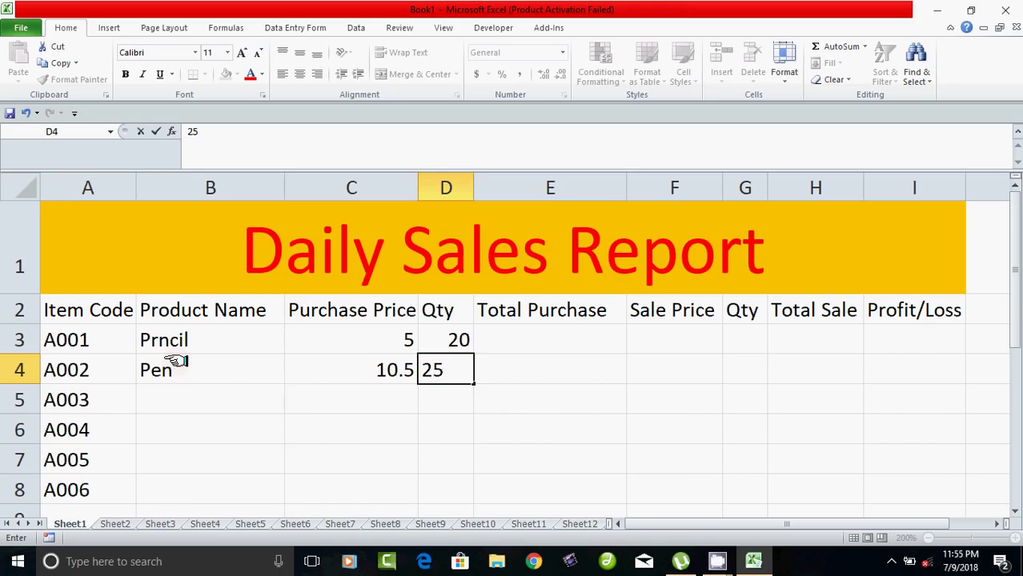
{"action": "key", "text": "Return"}
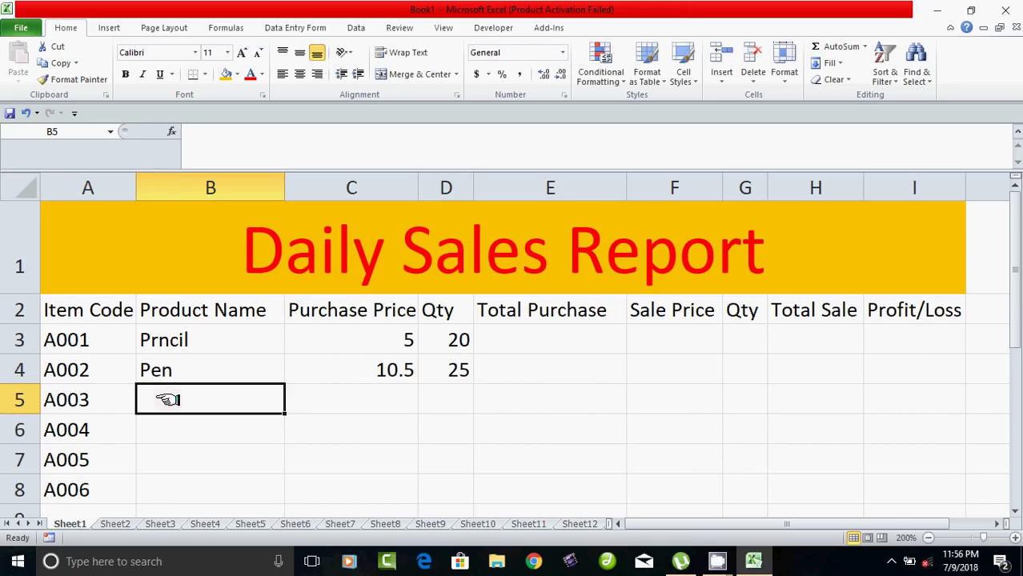
{"action": "double_click", "coordinate": [151, 340]}
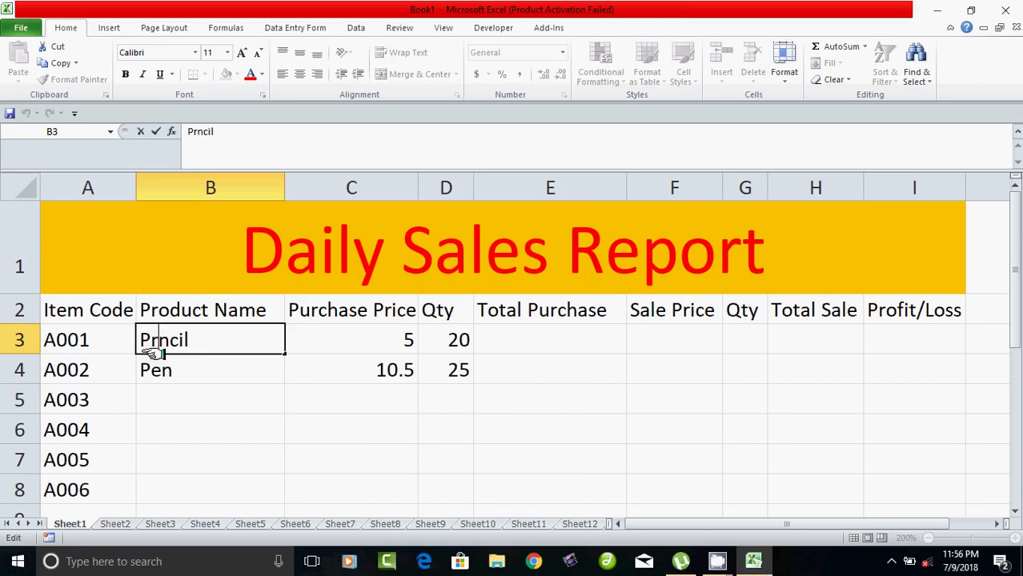
{"action": "double_click", "coordinate": [151, 340]}
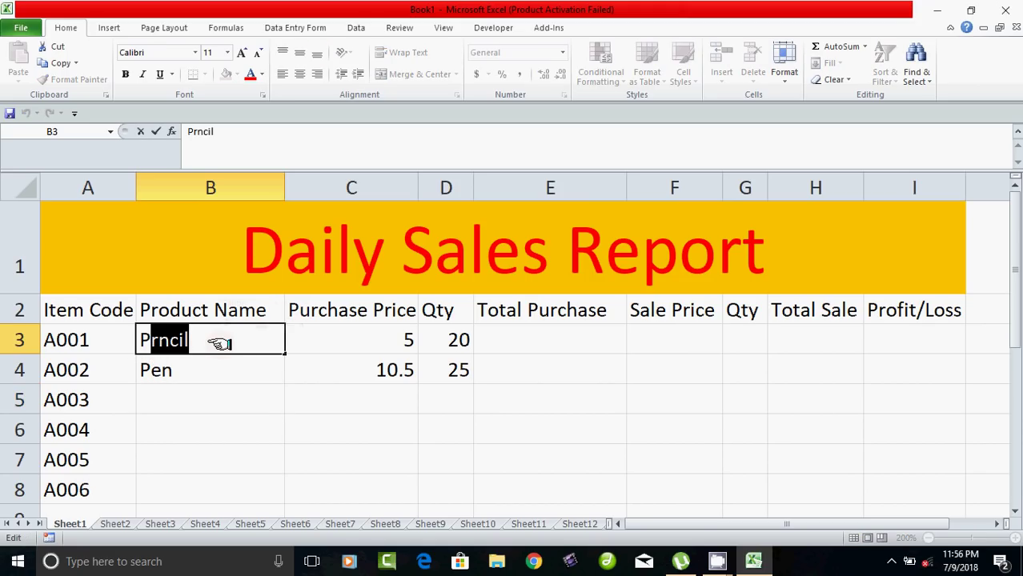
{"action": "type", "text": "Pencil"}
{"action": "key", "text": "Return"}
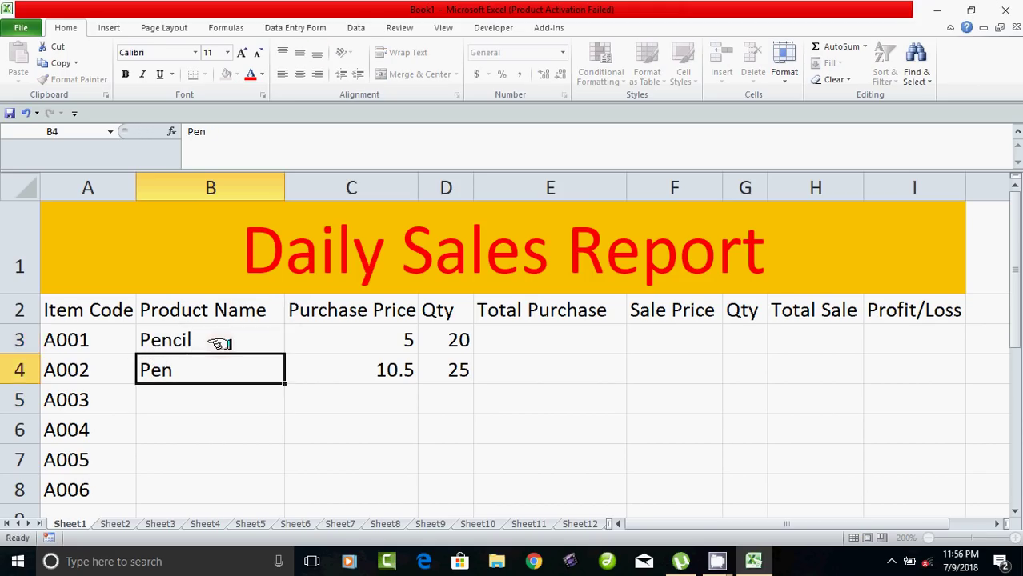
Step: Add Notebook at 15.50, quantity 20, and Color Pencil at 18.90, quantity 10
{"action": "left_click", "coordinate": [172, 405]}
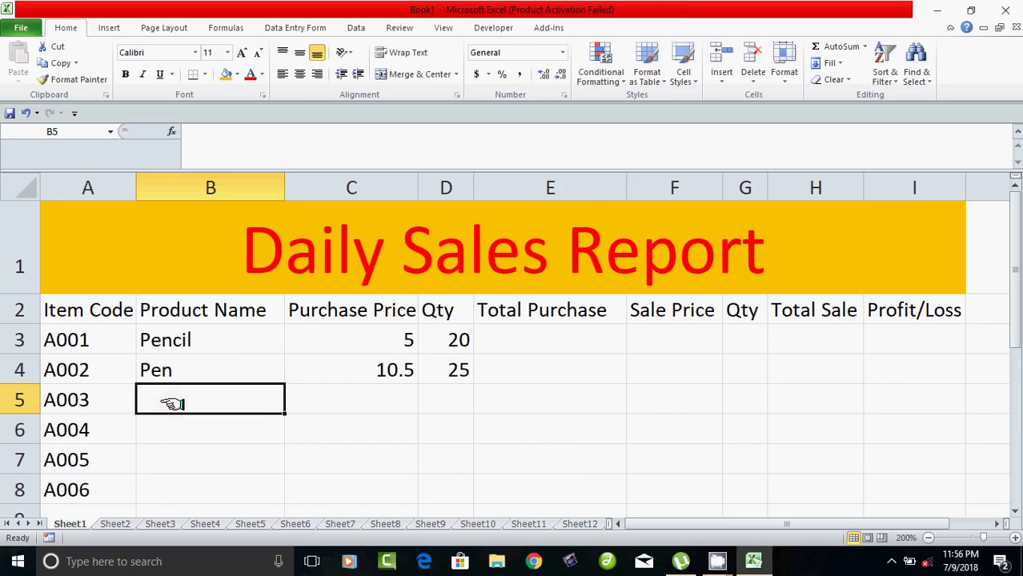
{"action": "type", "text": "Noteb"}
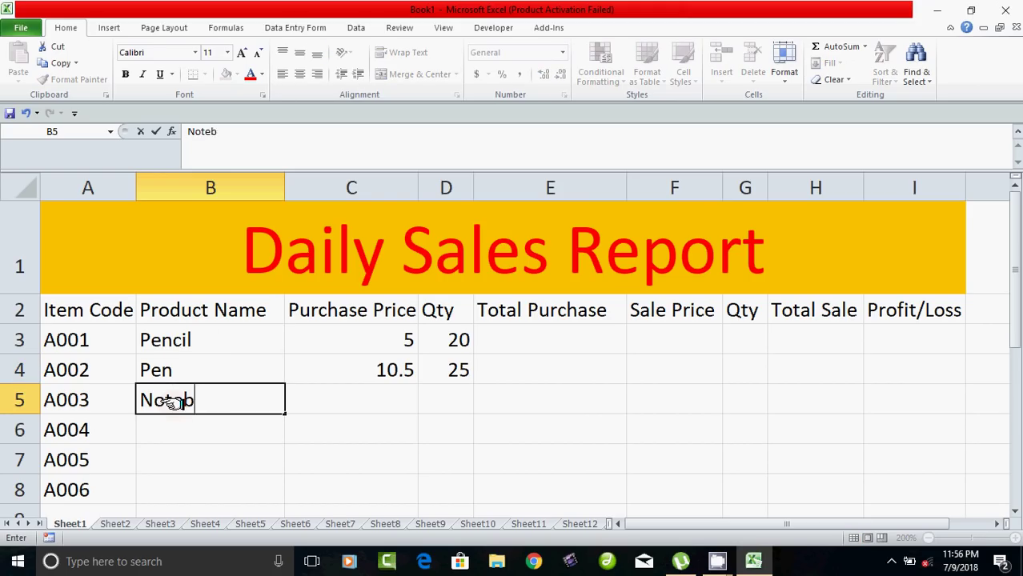
{"action": "type", "text": "ook"}
{"action": "key", "text": "Tab"}
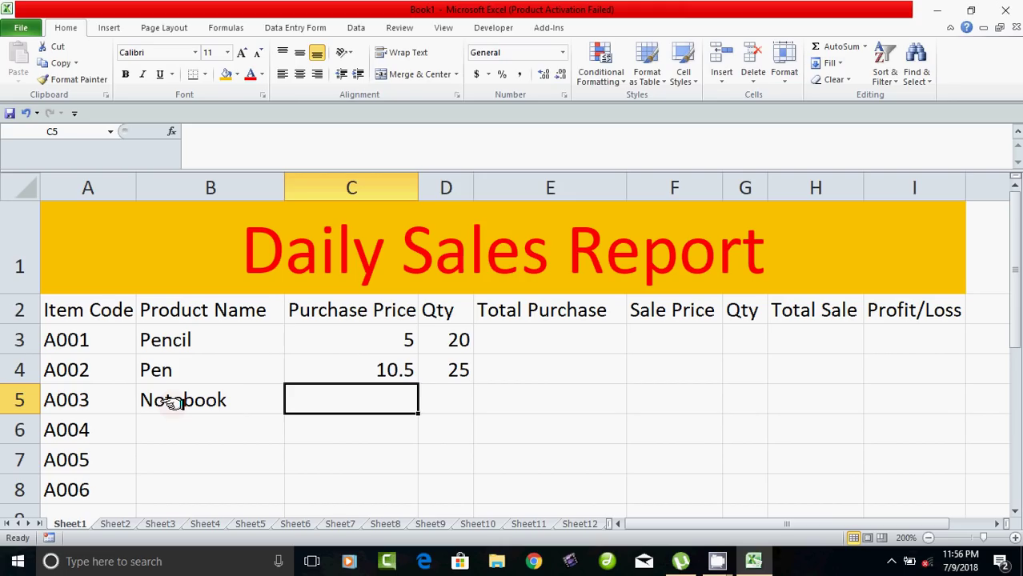
{"action": "type", "text": "15.5"}
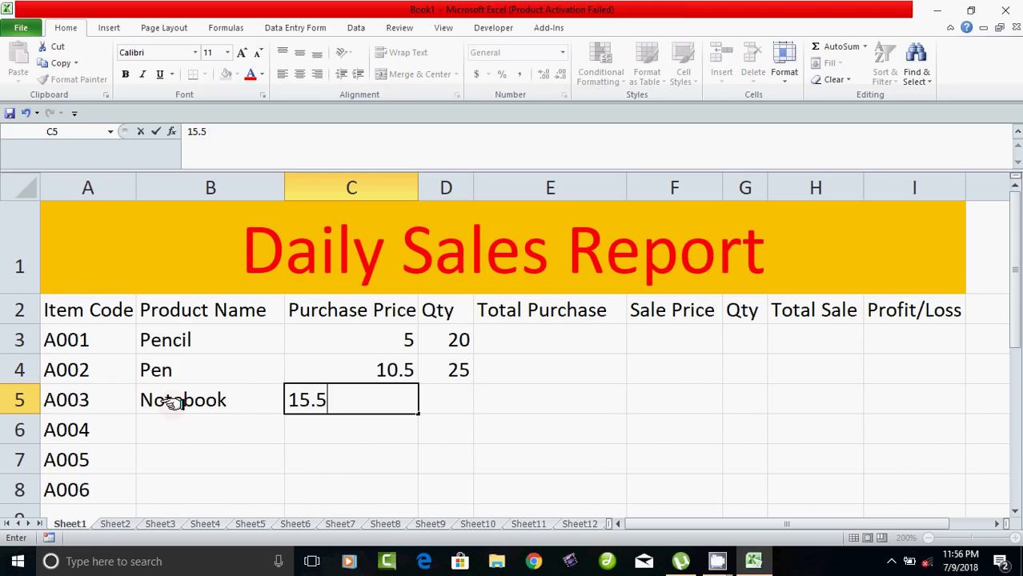
{"action": "type", "text": "0"}
{"action": "key", "text": "Tab"}
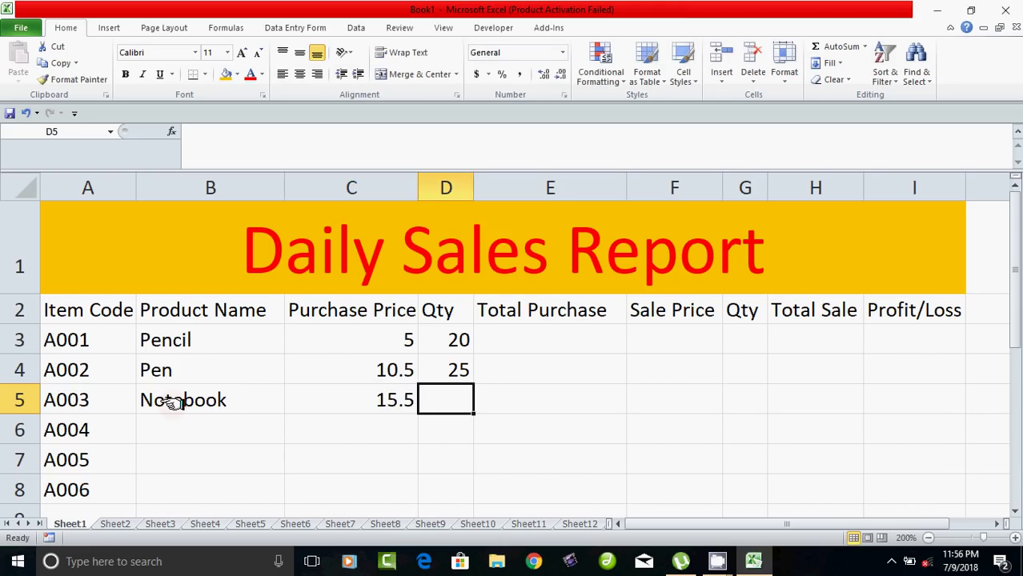
{"action": "type", "text": "20"}
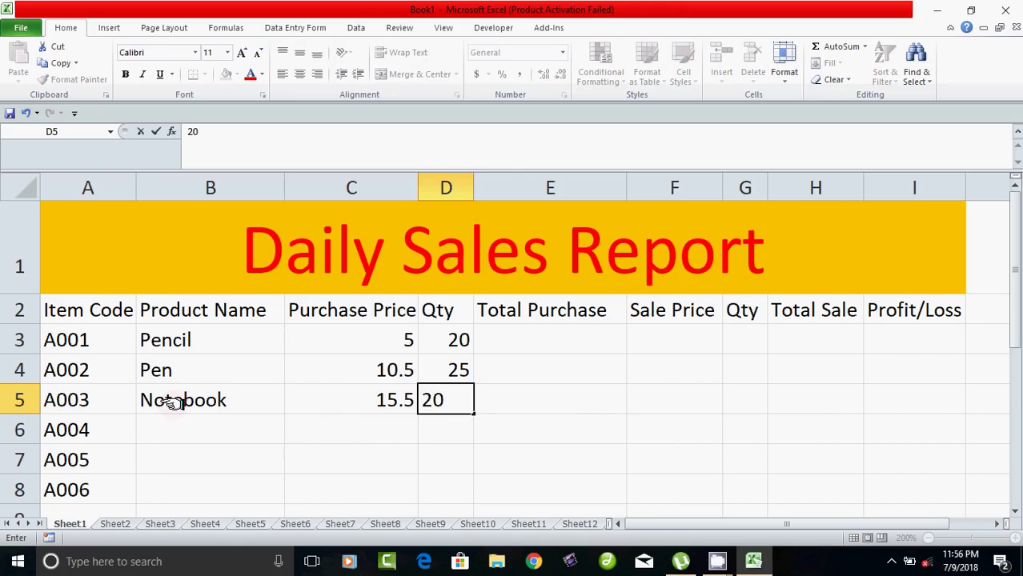
{"action": "key", "text": "Return"}
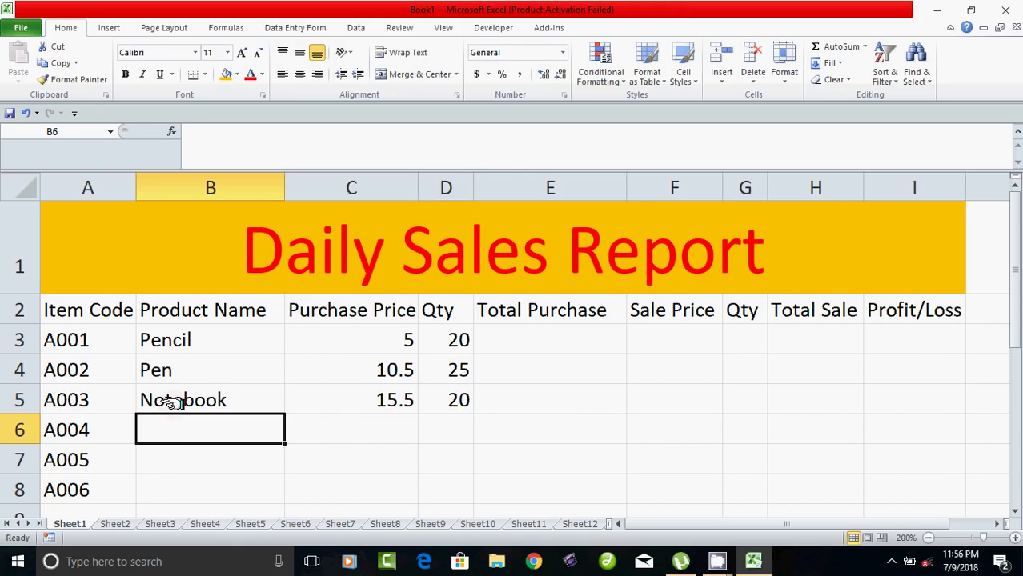
{"action": "type", "text": "Co"}
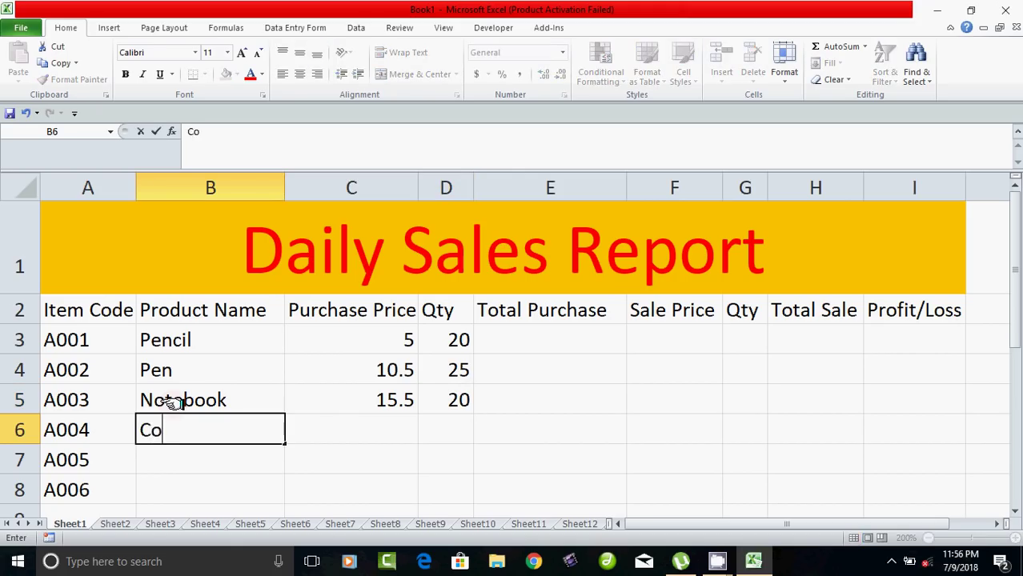
{"action": "type", "text": "lor Pen"}
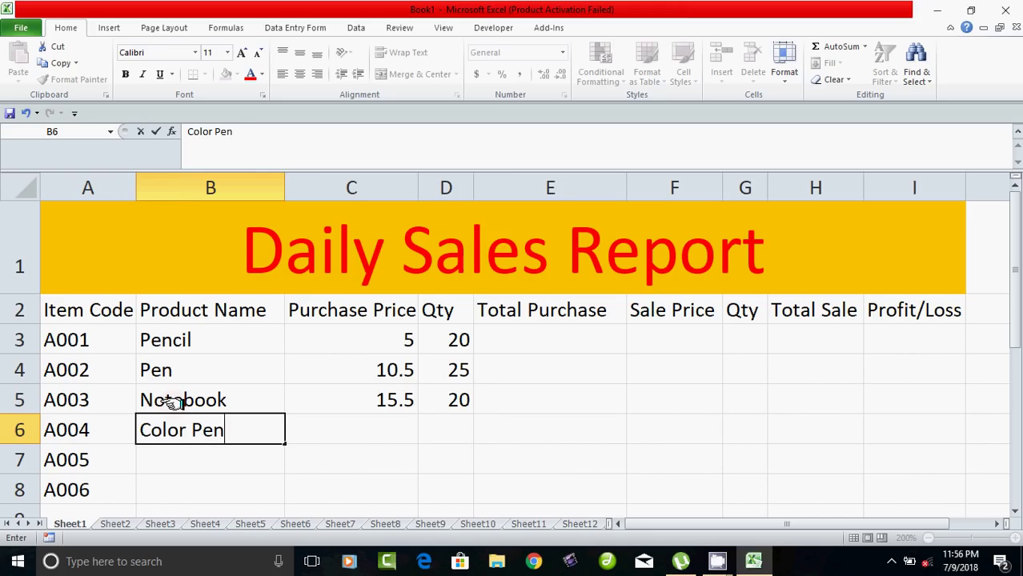
{"action": "type", "text": "cil"}
{"action": "key", "text": "Tab"}
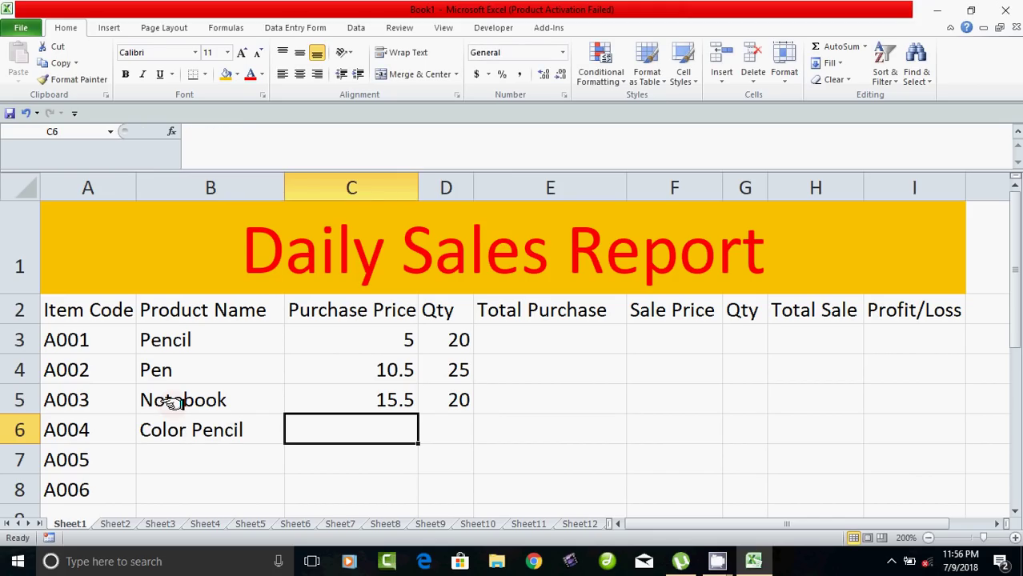
{"action": "type", "text": "18"}
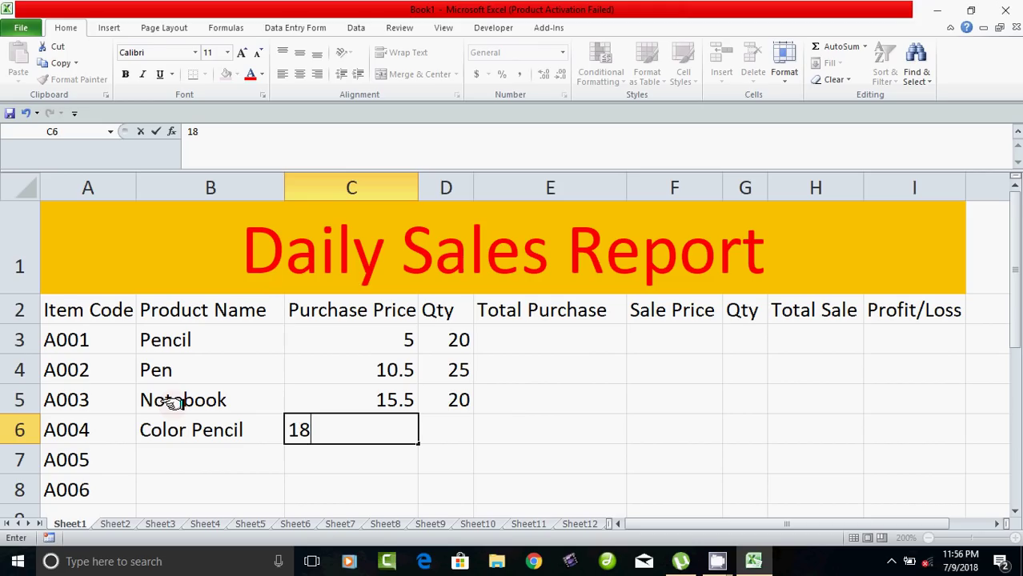
{"action": "type", "text": ".90"}
{"action": "key", "text": "Tab"}
{"action": "type", "text": "10"}
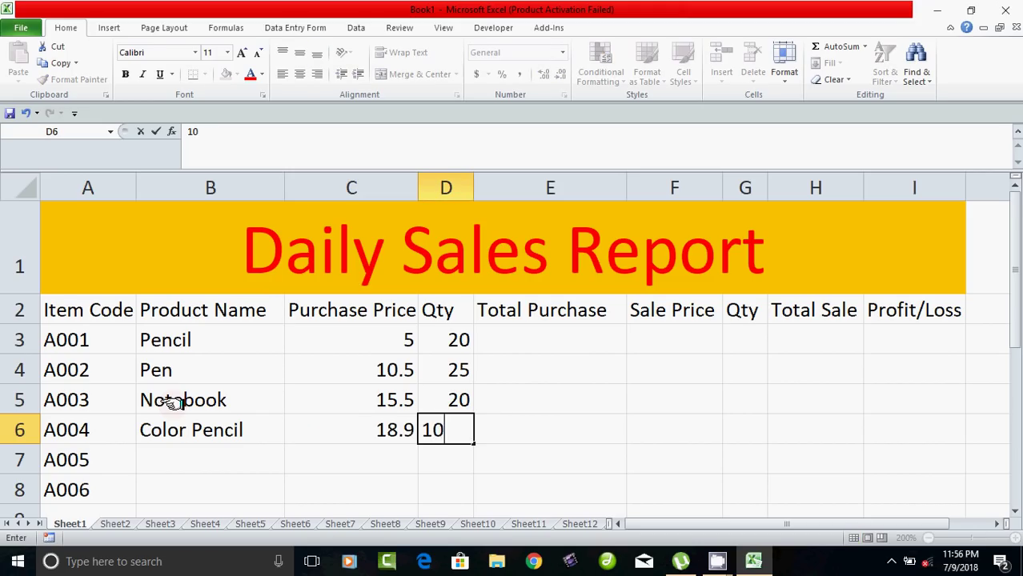
{"action": "key", "text": "Return"}
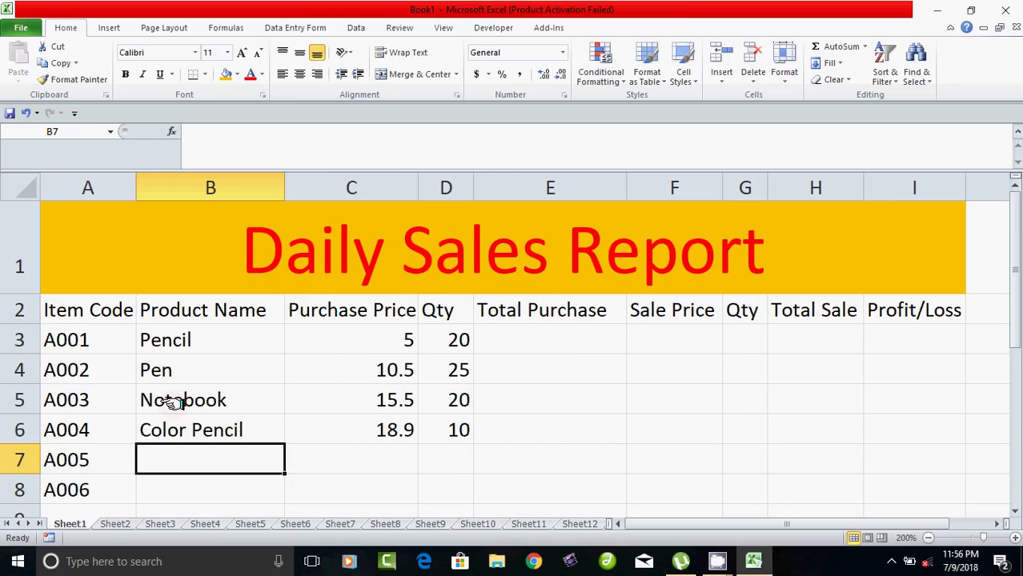
Step: Add Shapner at 2.50, quantity 20, and Eraser at 1.50, quantity 100
{"action": "type", "text": "S"}
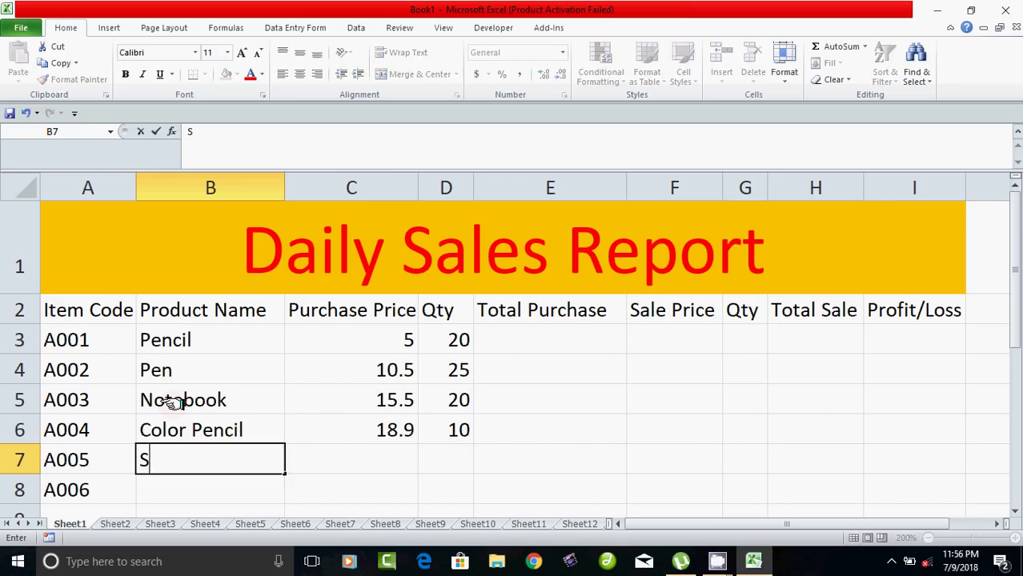
{"action": "type", "text": "hapner"}
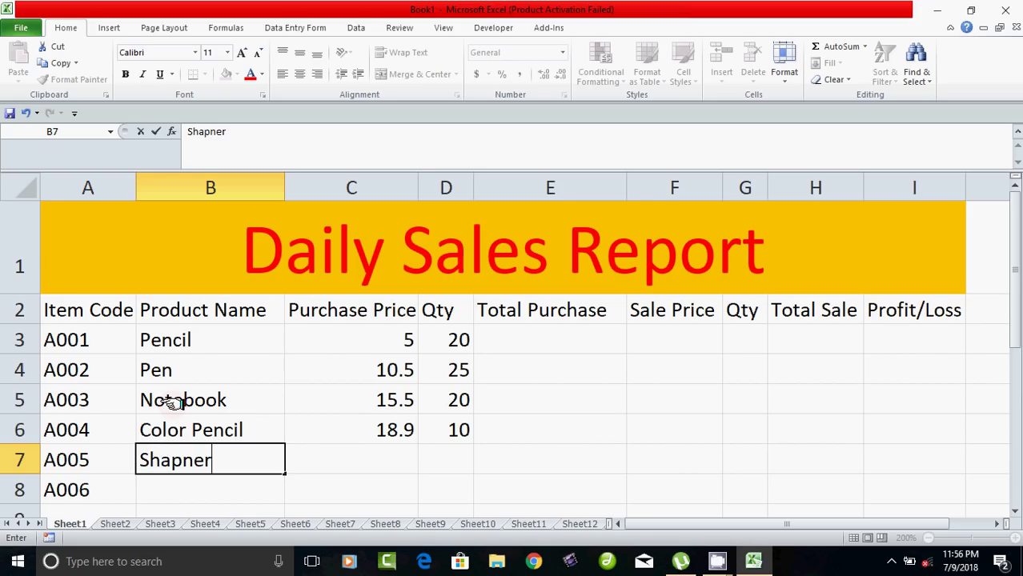
{"action": "key", "text": "Tab"}
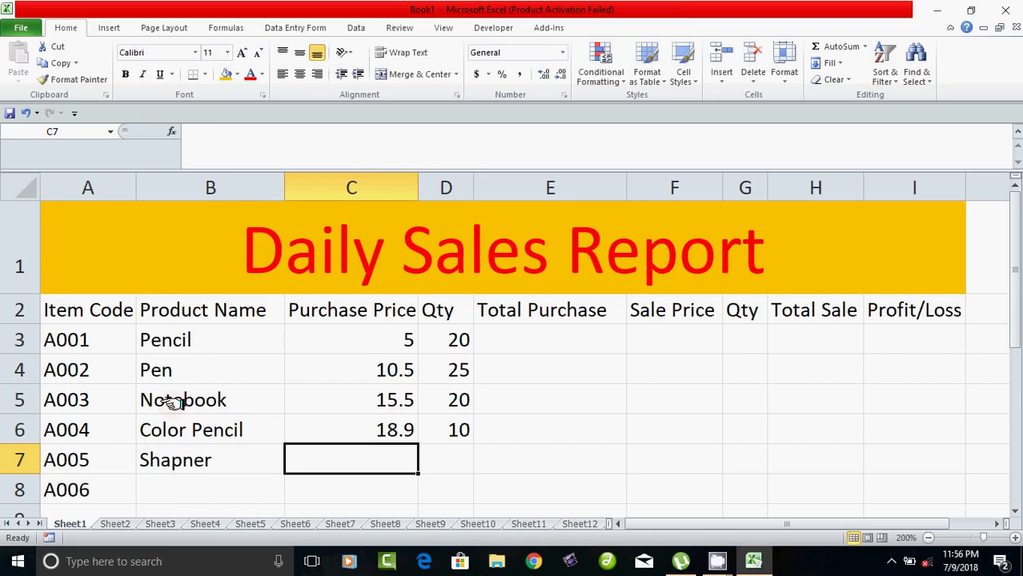
{"action": "type", "text": "2.50"}
{"action": "key", "text": "Tab"}
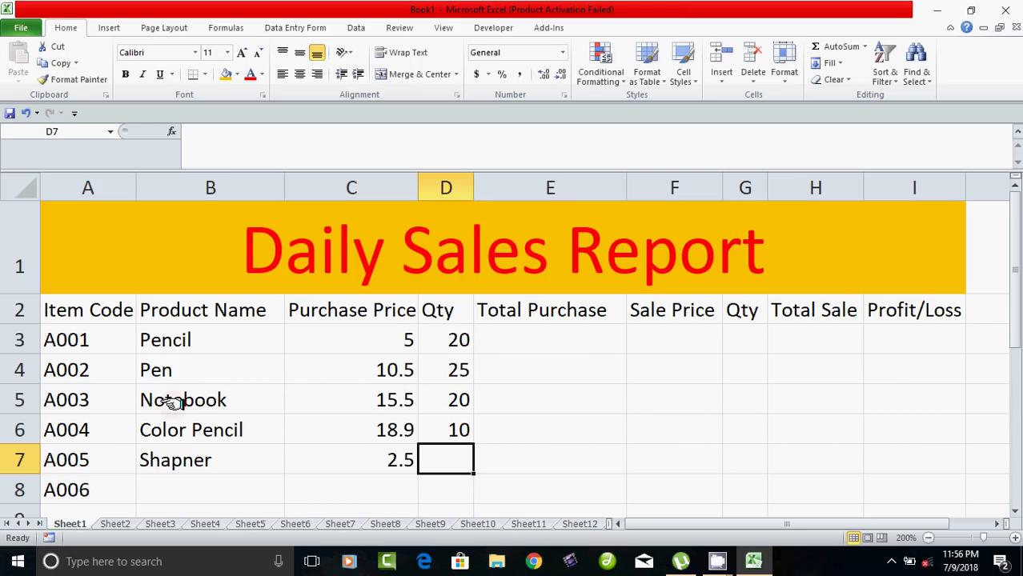
{"action": "type", "text": "20"}
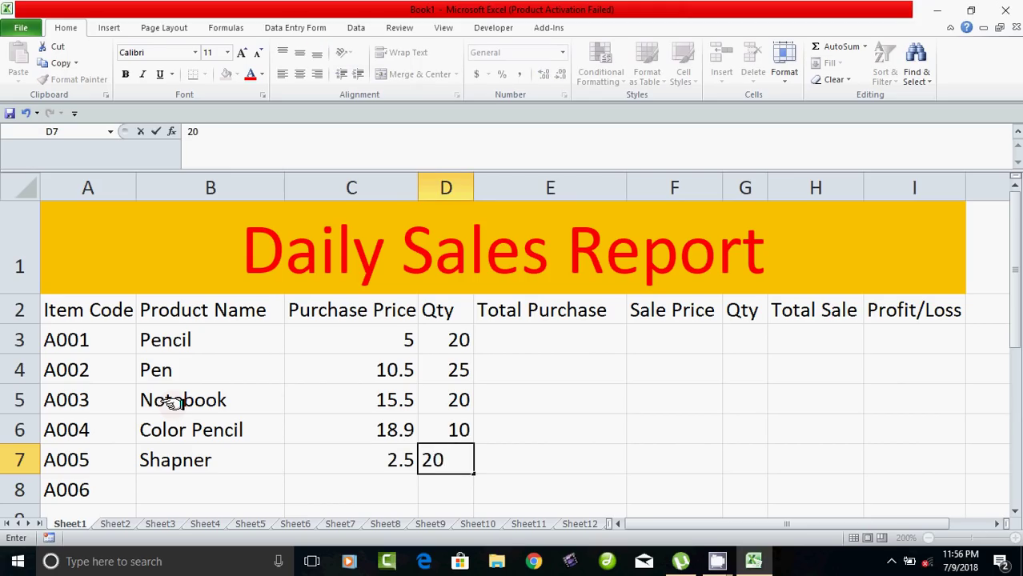
{"action": "key", "text": "Return"}
{"action": "type", "text": "E"}
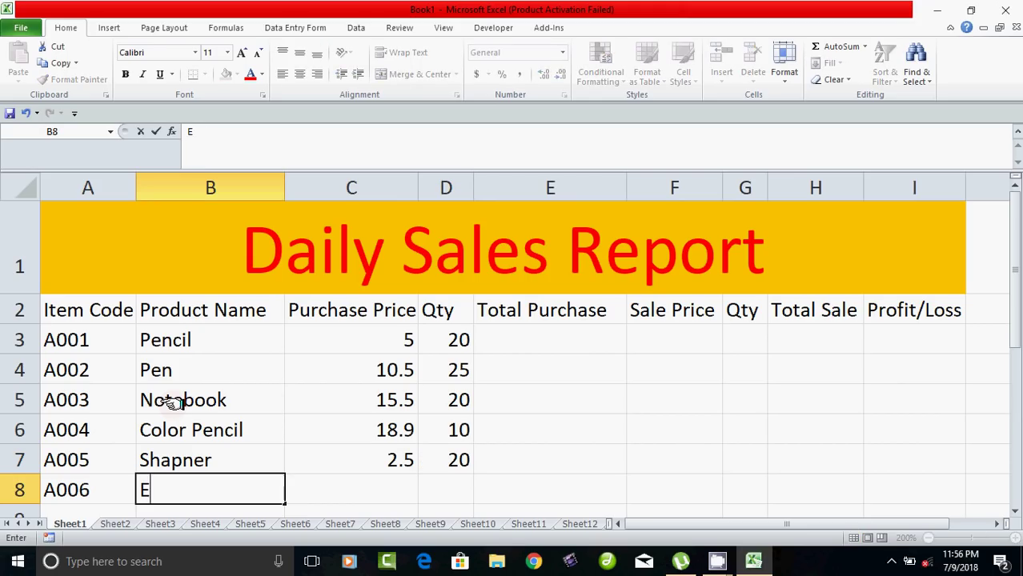
{"action": "type", "text": "raser"}
{"action": "key", "text": "Tab"}
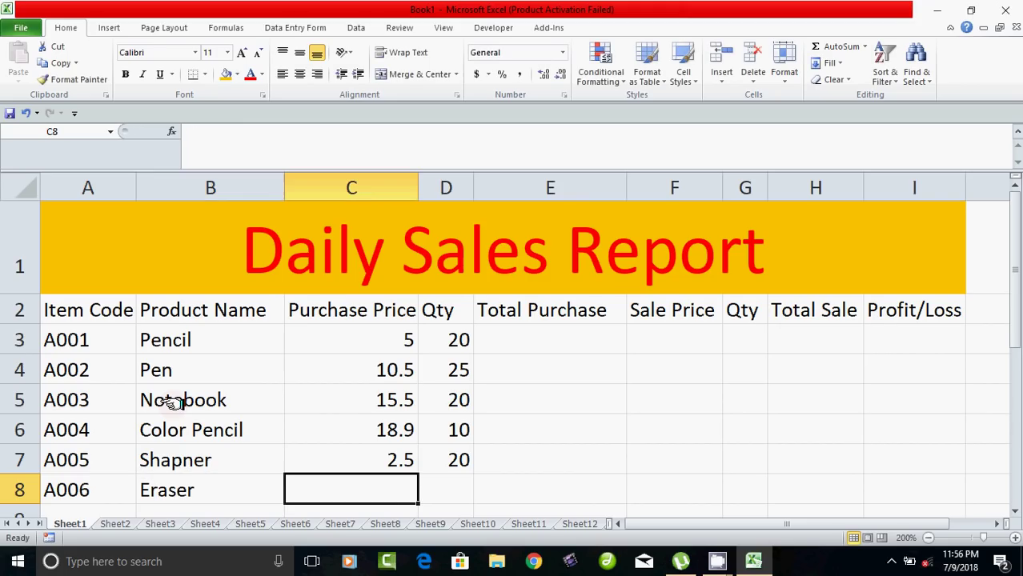
{"action": "type", "text": "1."}
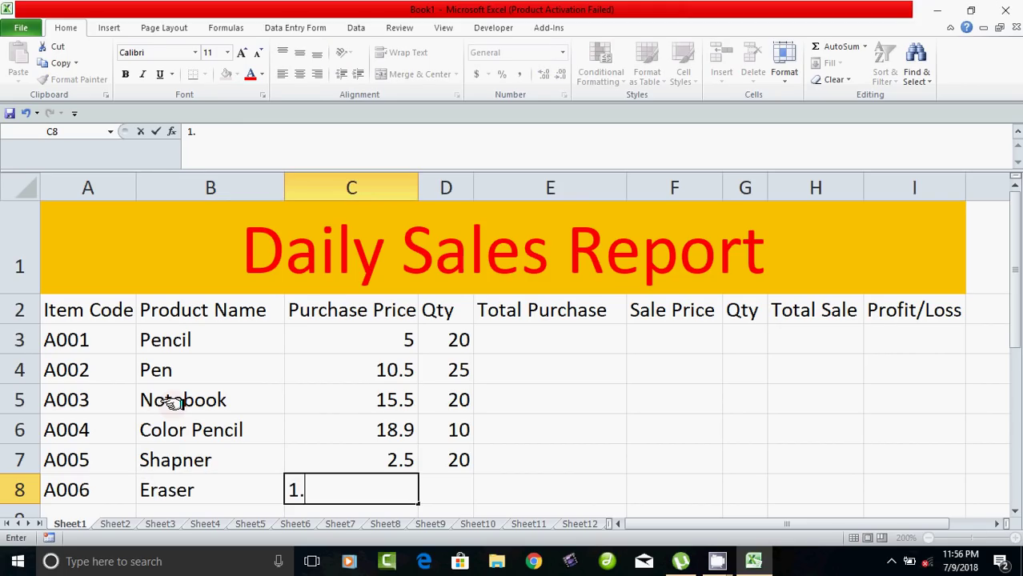
{"action": "type", "text": "50"}
{"action": "key", "text": "Tab"}
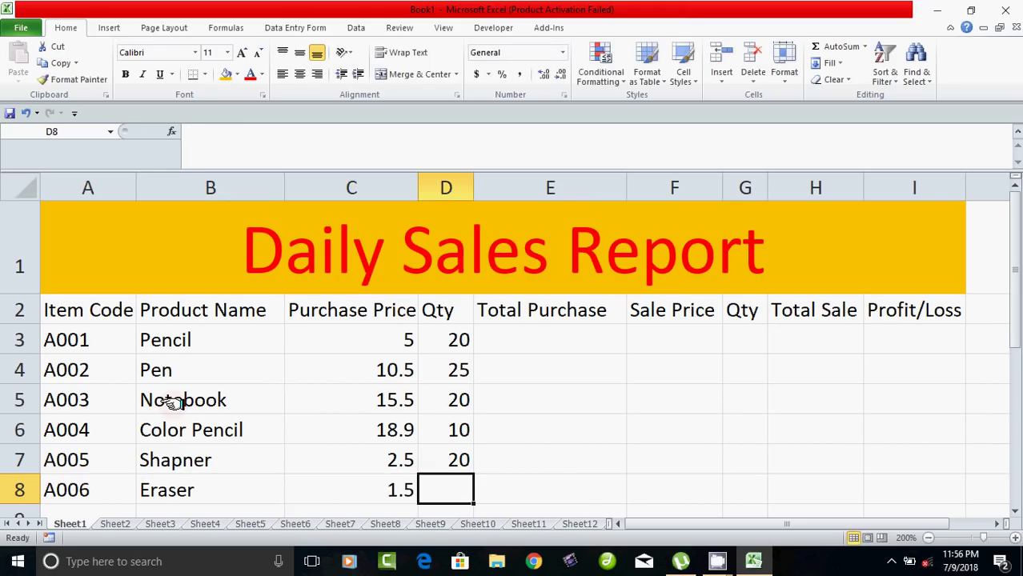
{"action": "type", "text": "100"}
{"action": "key", "text": "Return"}
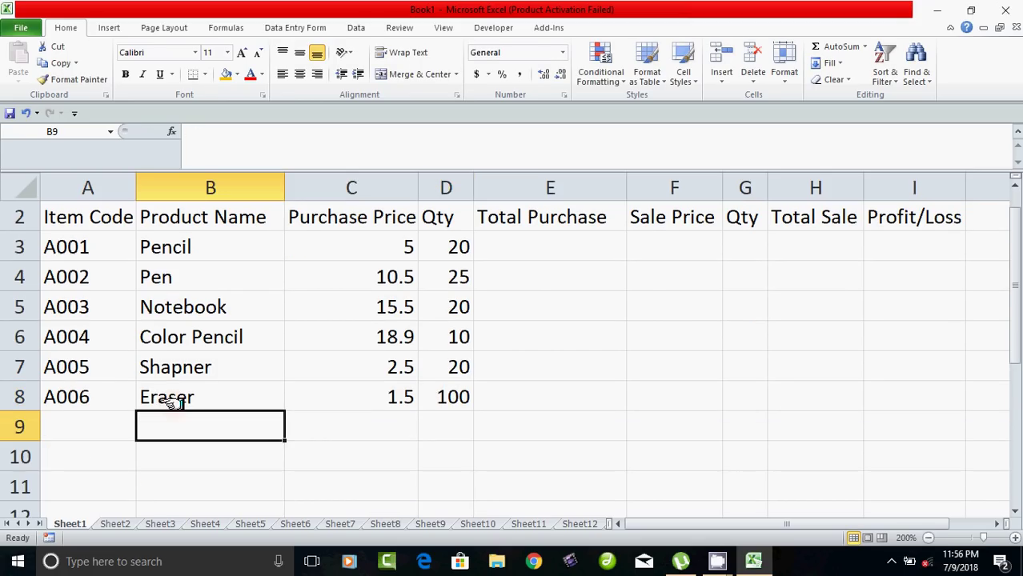
{"action": "scroll", "coordinate": [170, 404], "scroll_direction": "up", "scroll_amount": 1}
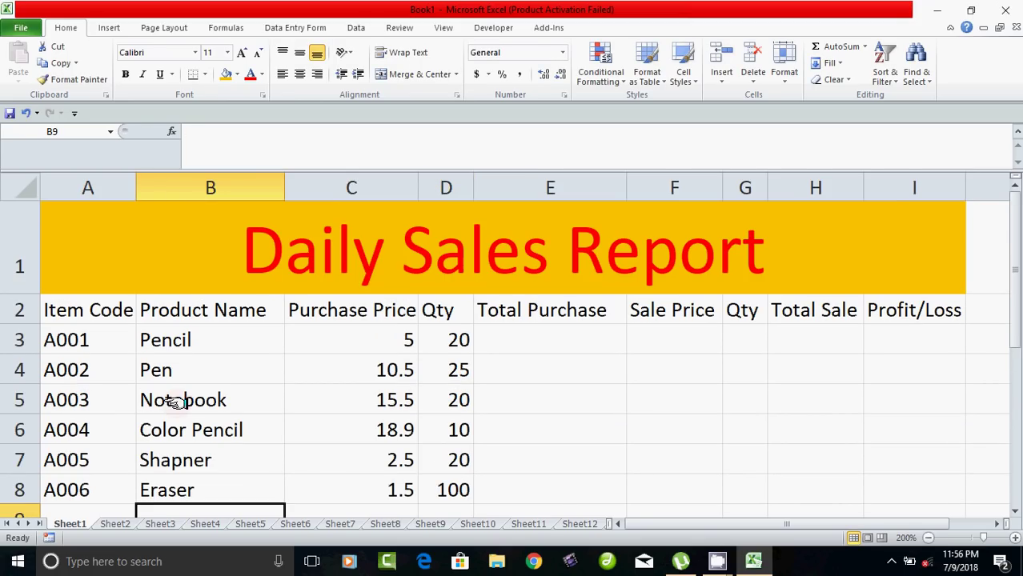
{"action": "left_click", "coordinate": [320, 263]}
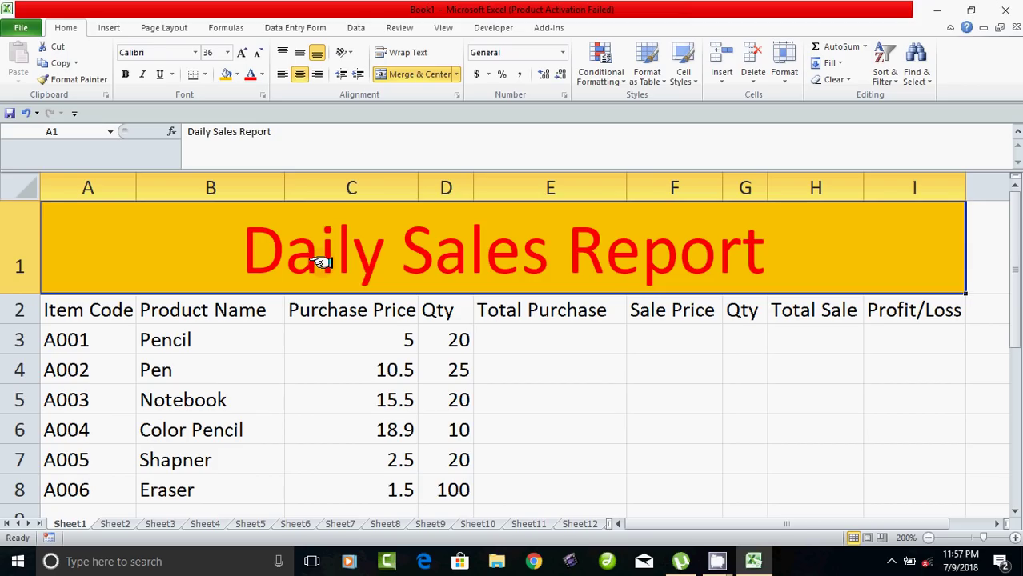
{"action": "left_click_drag", "start_coordinate": [206, 337], "coordinate": [216, 481]}
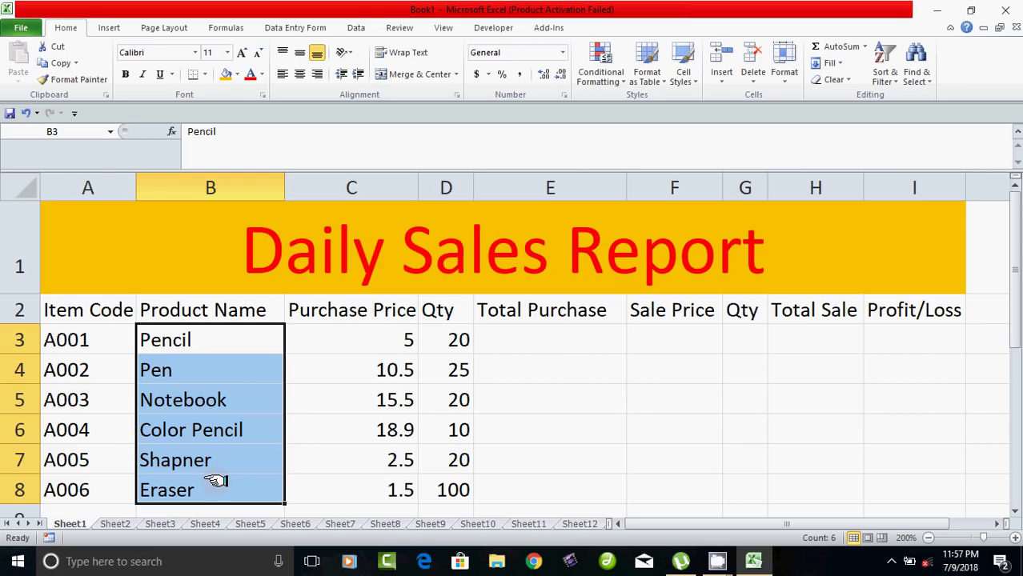
{"action": "left_click_drag", "start_coordinate": [361, 340], "coordinate": [376, 481]}
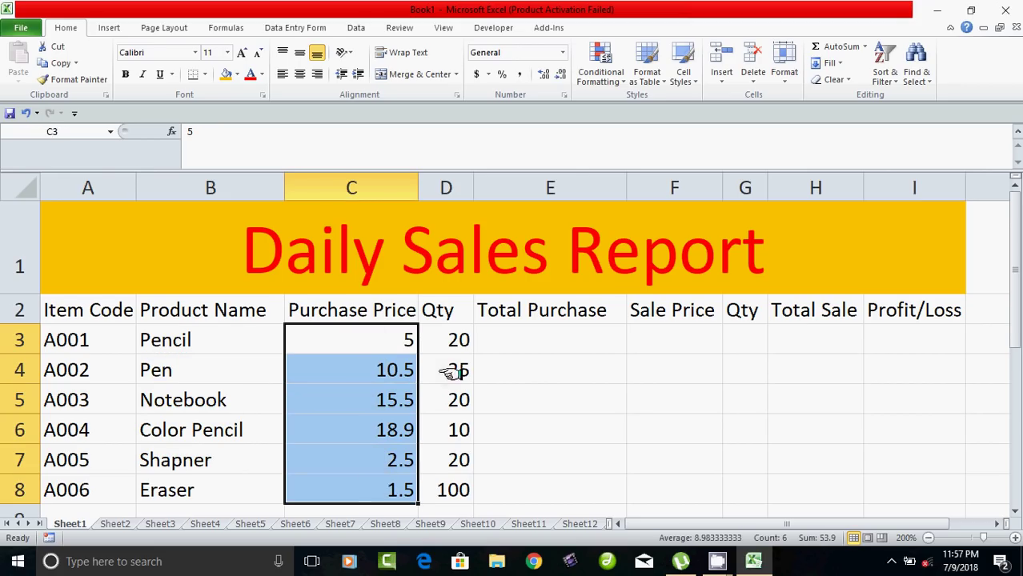
{"action": "left_click_drag", "start_coordinate": [457, 339], "coordinate": [456, 482]}
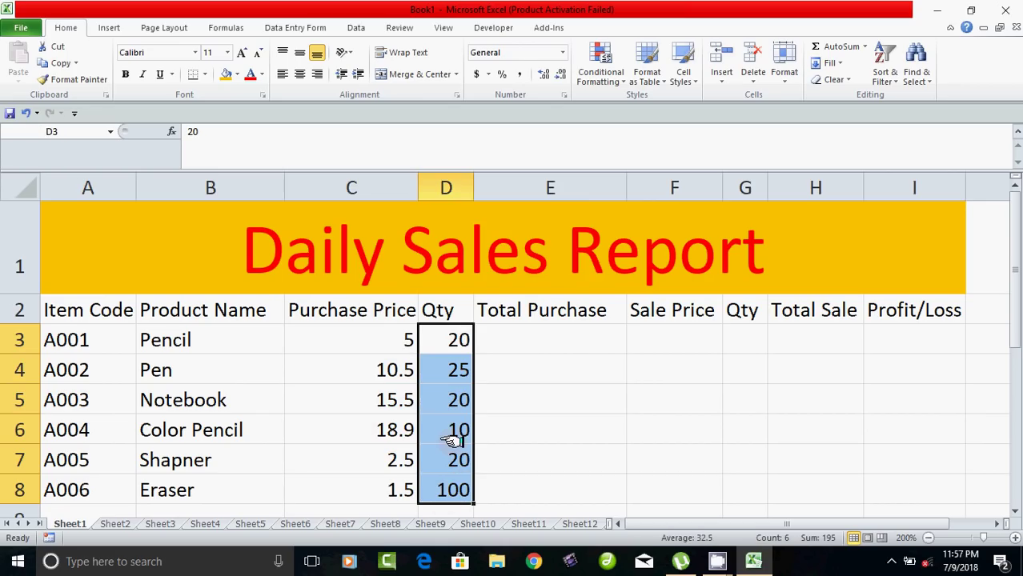
{"action": "left_click", "coordinate": [533, 340]}
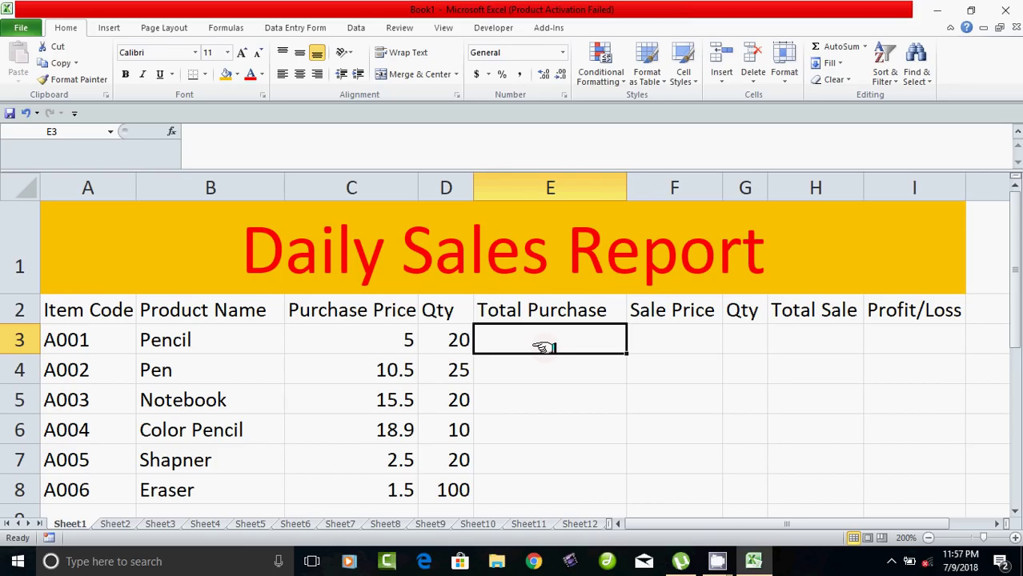
Step: Enter =C3*D3 in E3 to get Pencil's total purchase
{"action": "left_click", "coordinate": [404, 343]}
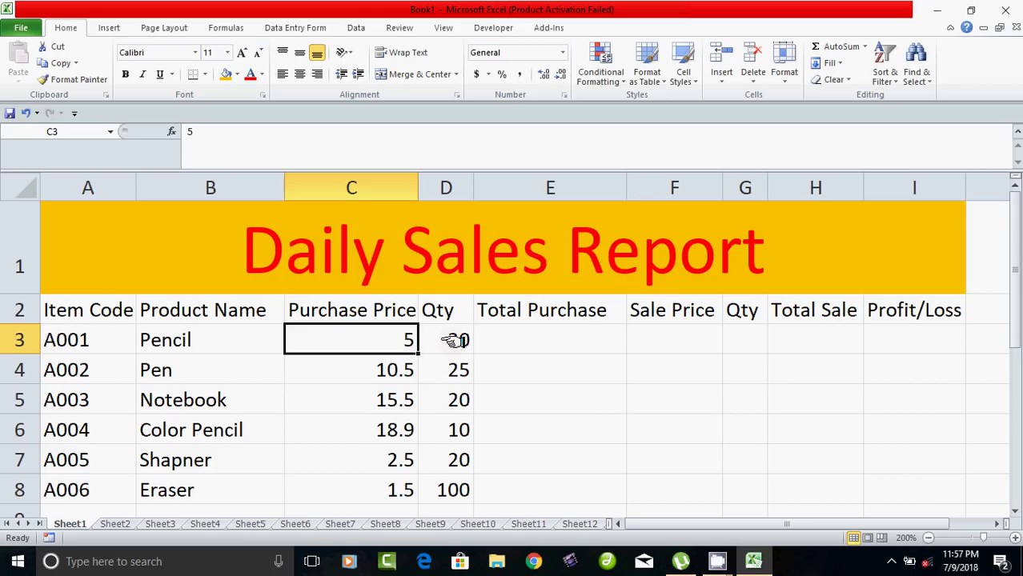
{"action": "left_click", "coordinate": [453, 341]}
{"action": "left_click", "coordinate": [404, 343]}
{"action": "left_click", "coordinate": [445, 340]}
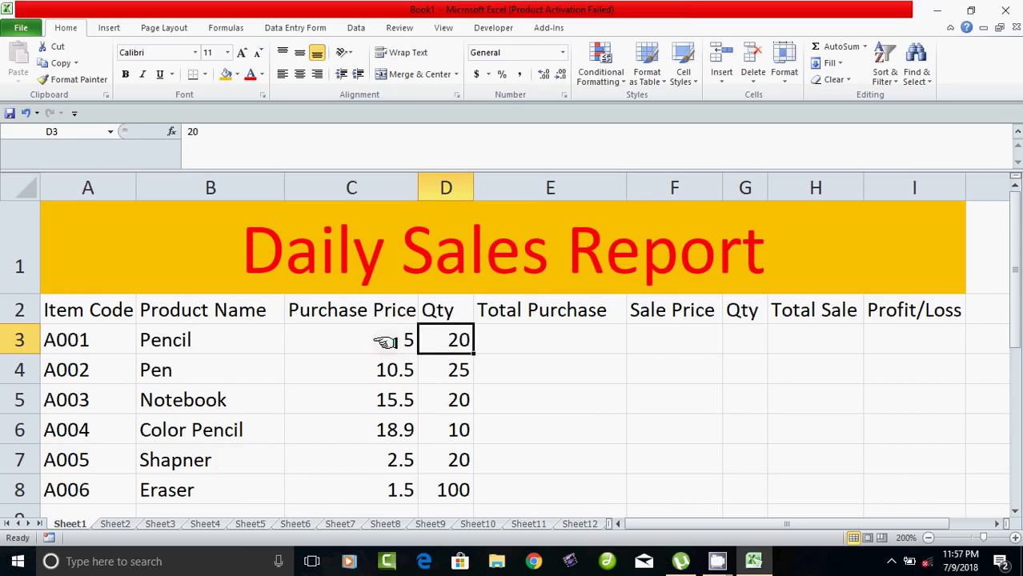
{"action": "left_click", "coordinate": [386, 342]}
{"action": "left_click", "coordinate": [449, 340]}
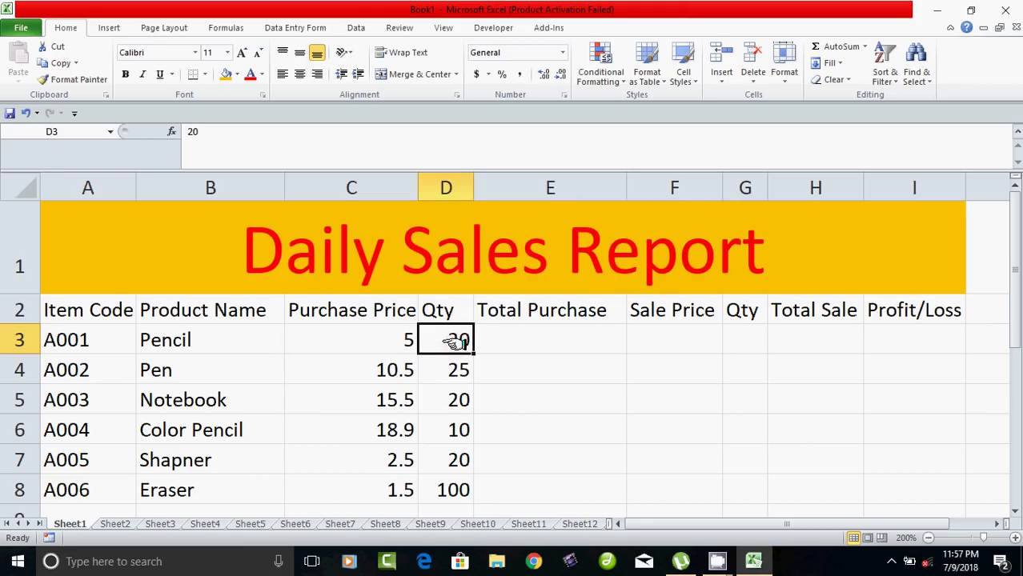
{"action": "left_click", "coordinate": [534, 345]}
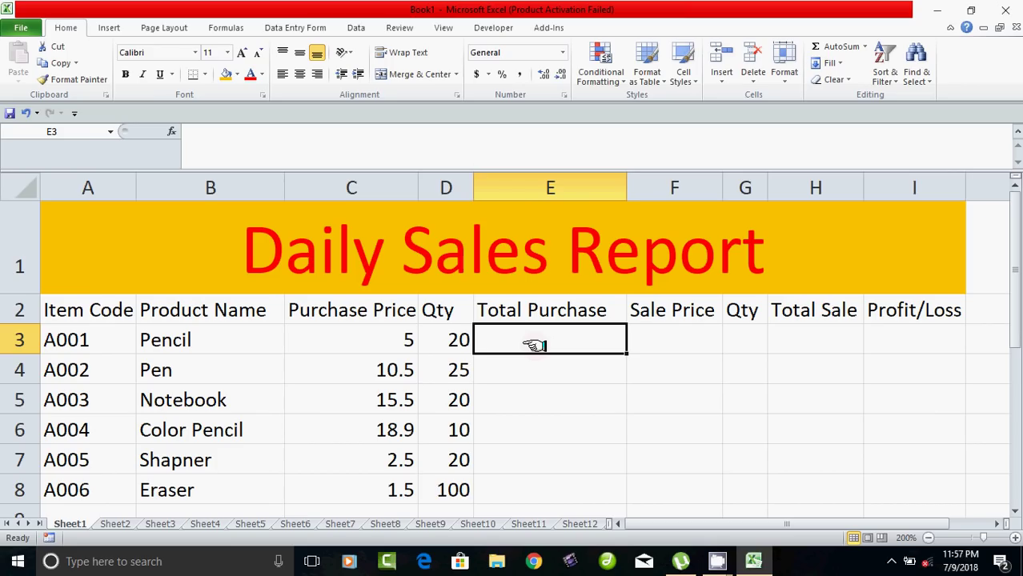
{"action": "type", "text": "="}
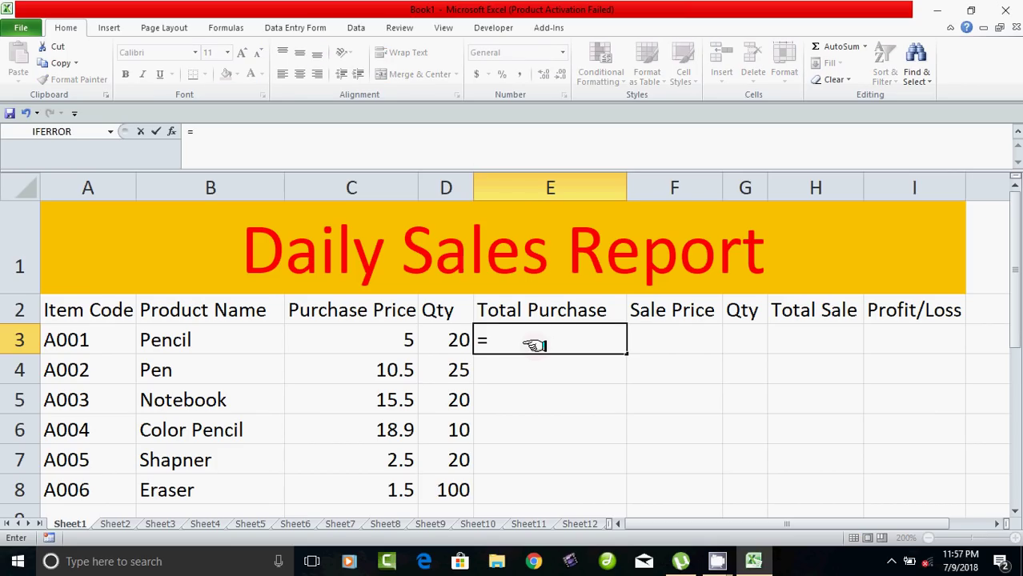
{"action": "left_click", "coordinate": [403, 341]}
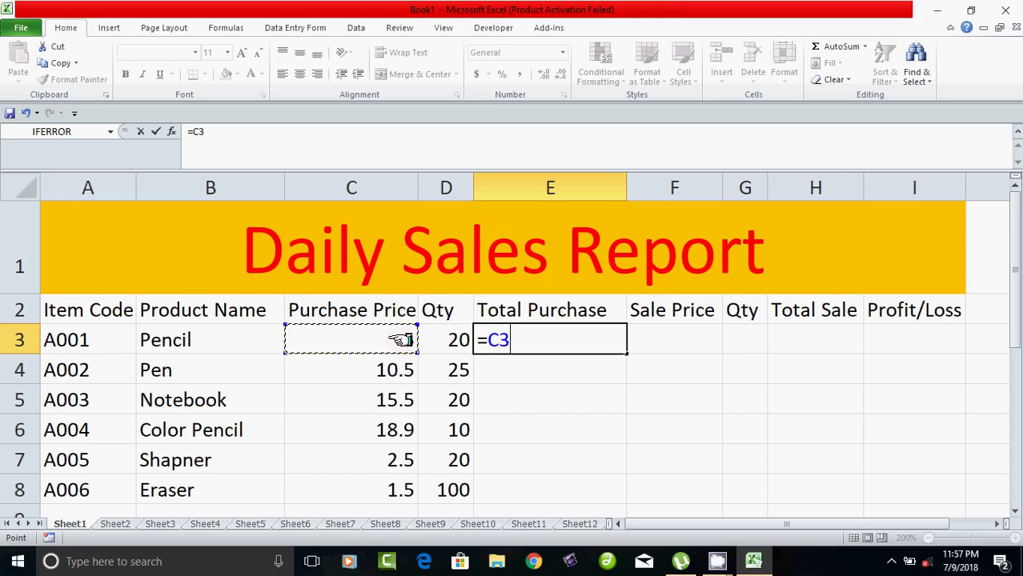
{"action": "type", "text": "*"}
{"action": "left_click", "coordinate": [451, 340]}
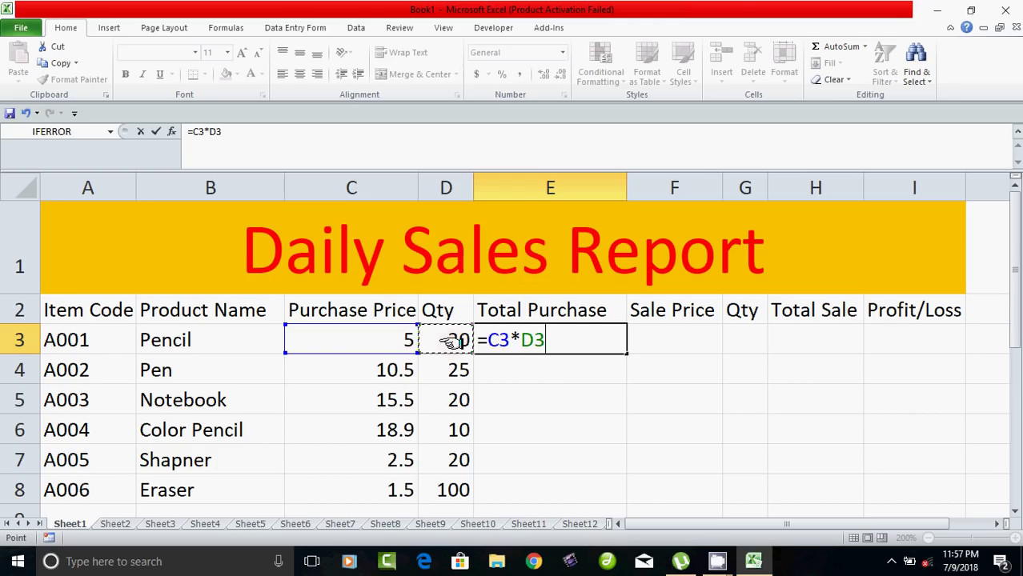
{"action": "key", "text": "Return"}
Step: Copy the E3 formula down through E8 and check the copied results
{"action": "left_click", "coordinate": [564, 341]}
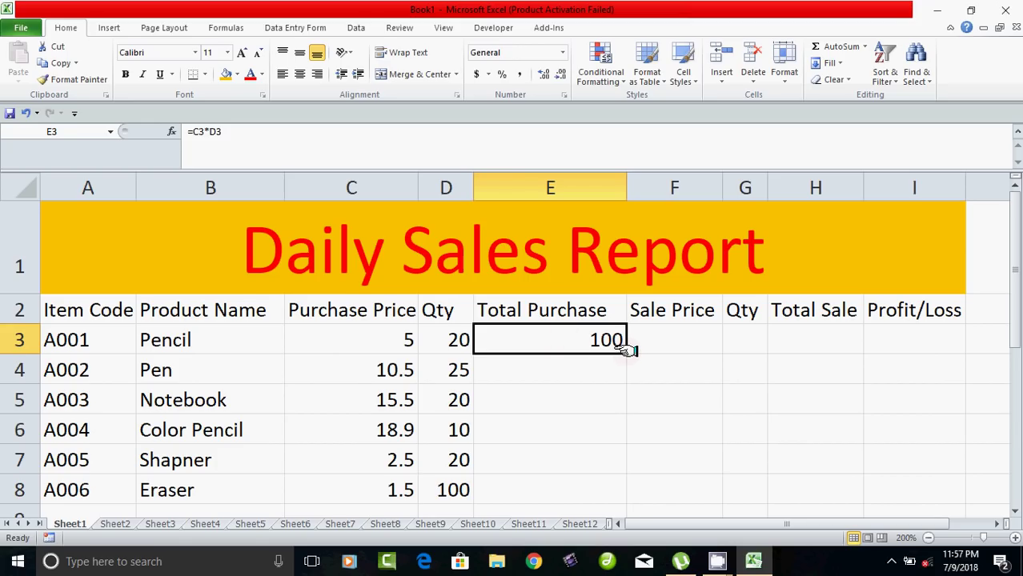
{"action": "left_click_drag", "start_coordinate": [626, 350], "coordinate": [620, 494]}
{"action": "left_click", "coordinate": [566, 393]}
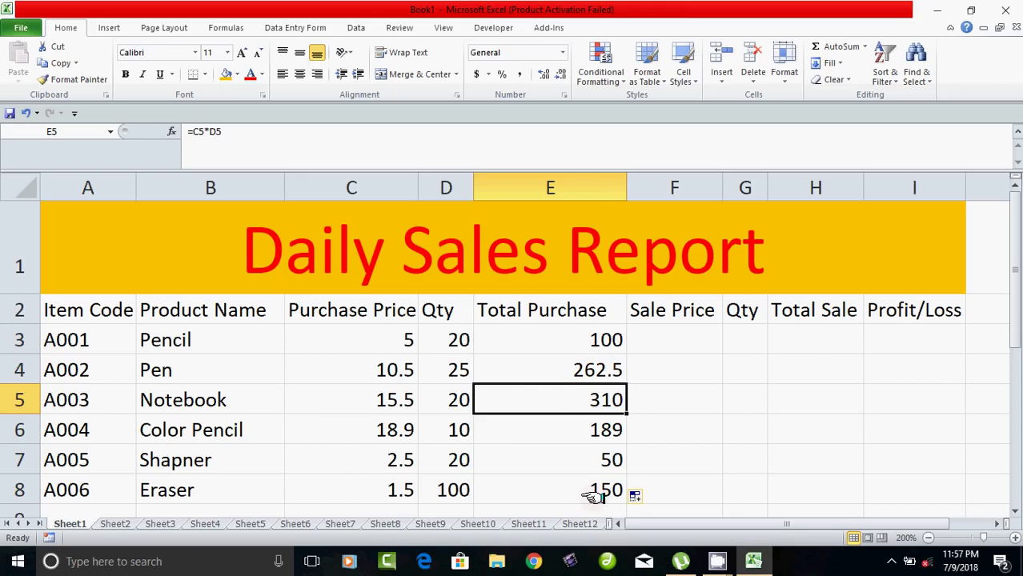
{"action": "left_click", "coordinate": [672, 342]}
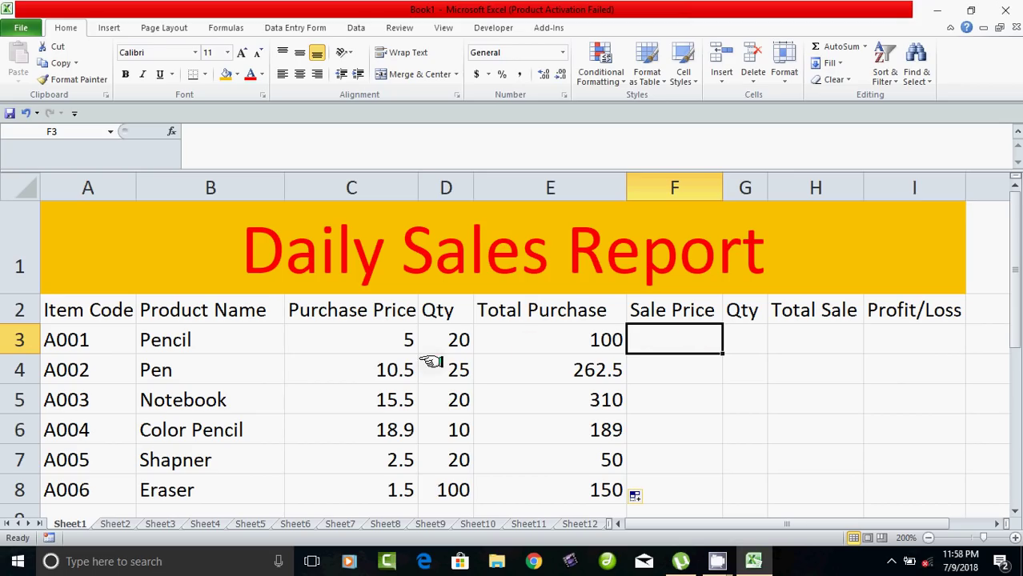
{"action": "left_click", "coordinate": [397, 342]}
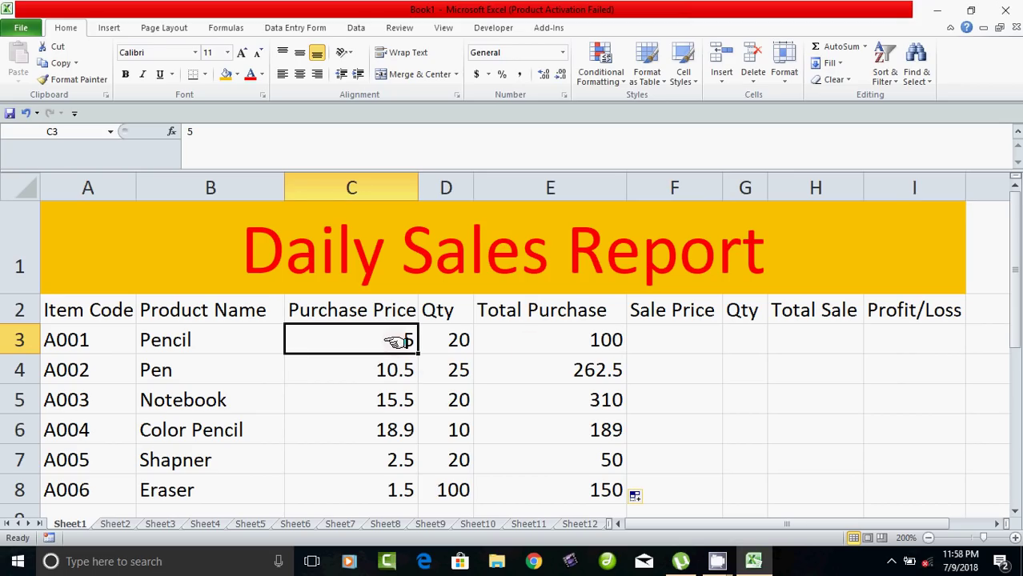
{"action": "left_click", "coordinate": [680, 339]}
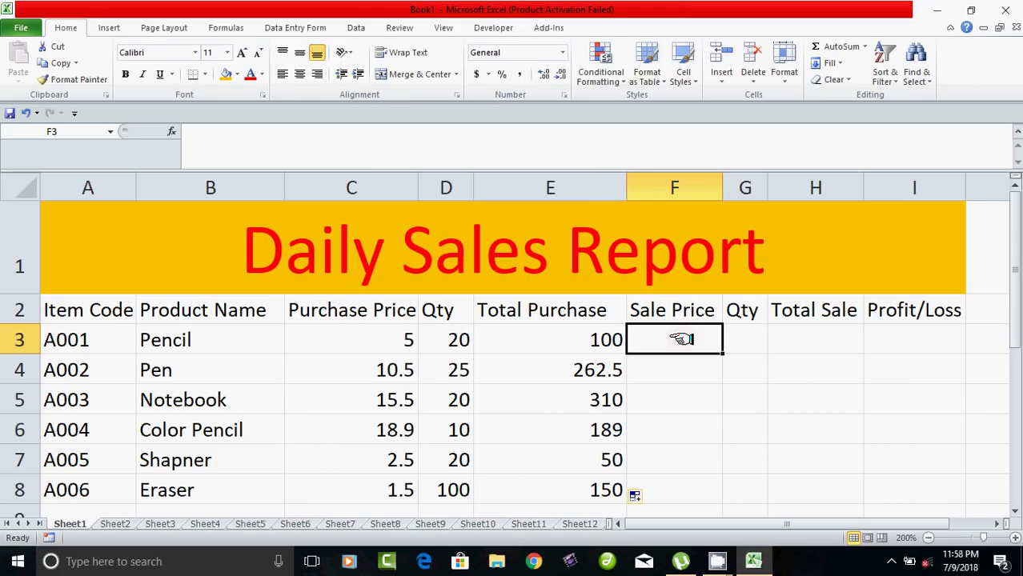
Step: Enter Pencil's sale price 8 and sold quantity 20
{"action": "type", "text": "8"}
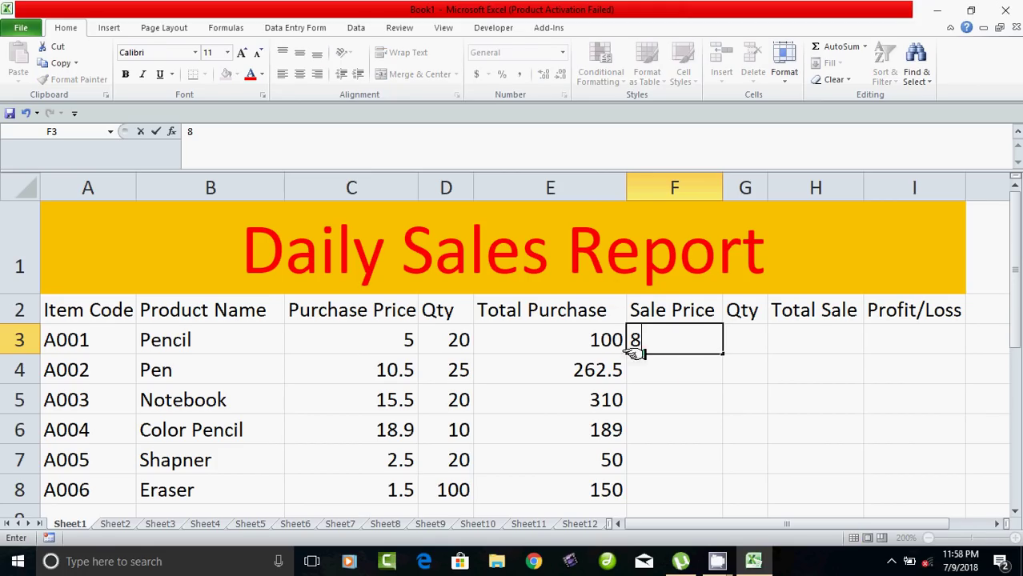
{"action": "left_click", "coordinate": [655, 370]}
{"action": "left_click", "coordinate": [403, 346]}
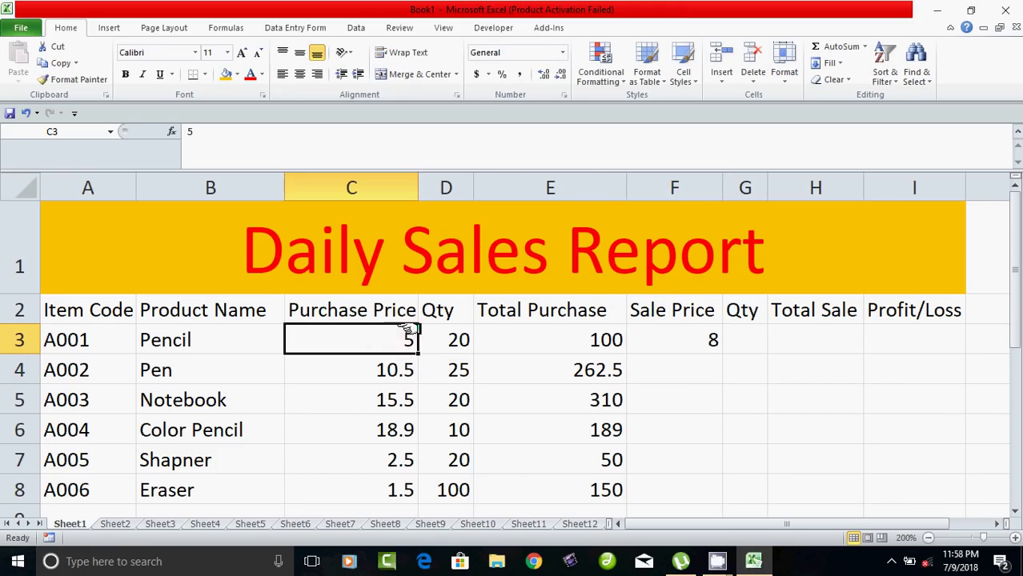
{"action": "left_click", "coordinate": [695, 344]}
{"action": "left_click", "coordinate": [755, 342]}
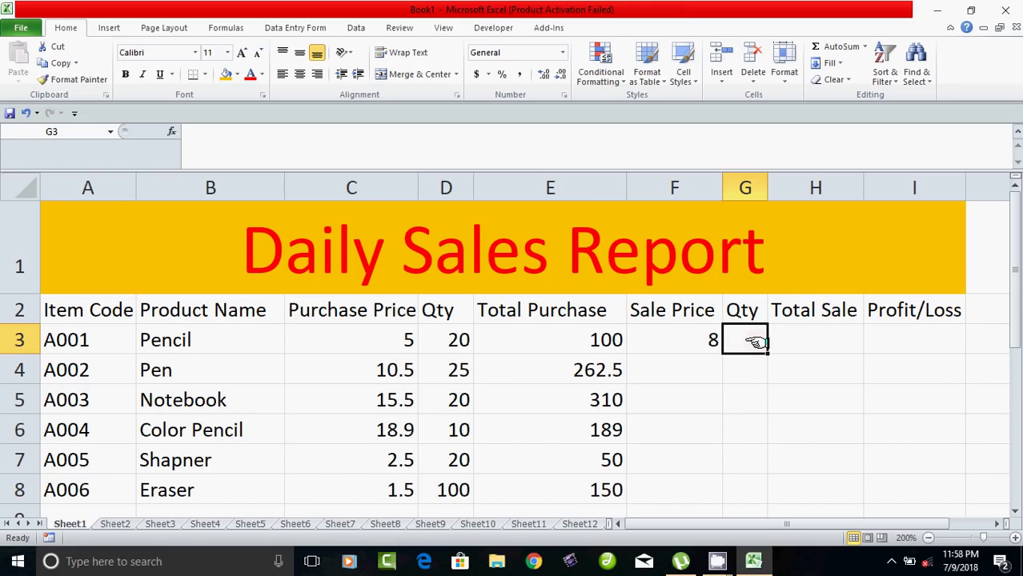
{"action": "type", "text": "20"}
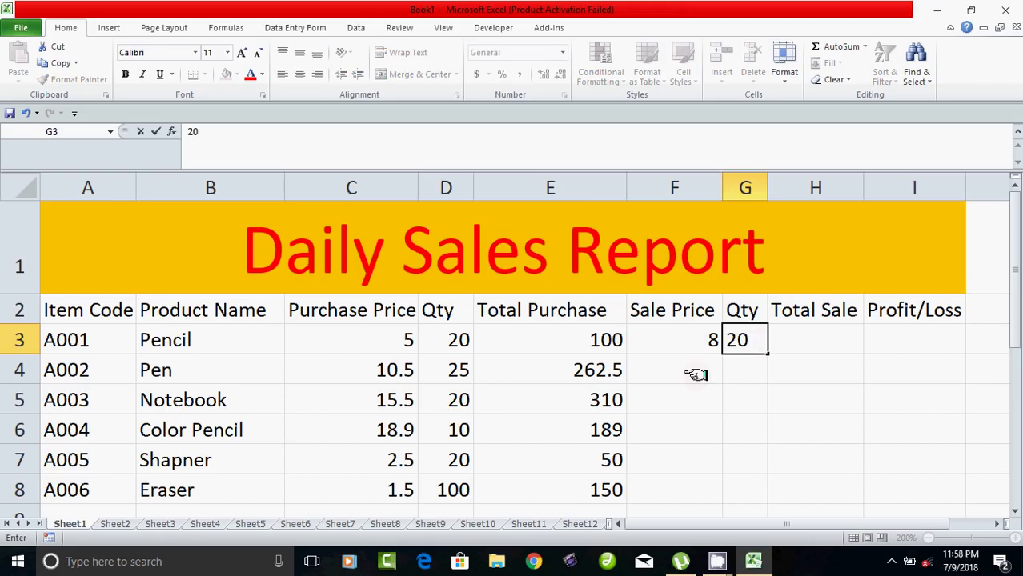
{"action": "left_click", "coordinate": [695, 375]}
Step: Enter Pen at 12.5 × 25 and Notebook at 17.5 × 20, then start Color Pencil's 23.9
{"action": "left_click", "coordinate": [380, 371]}
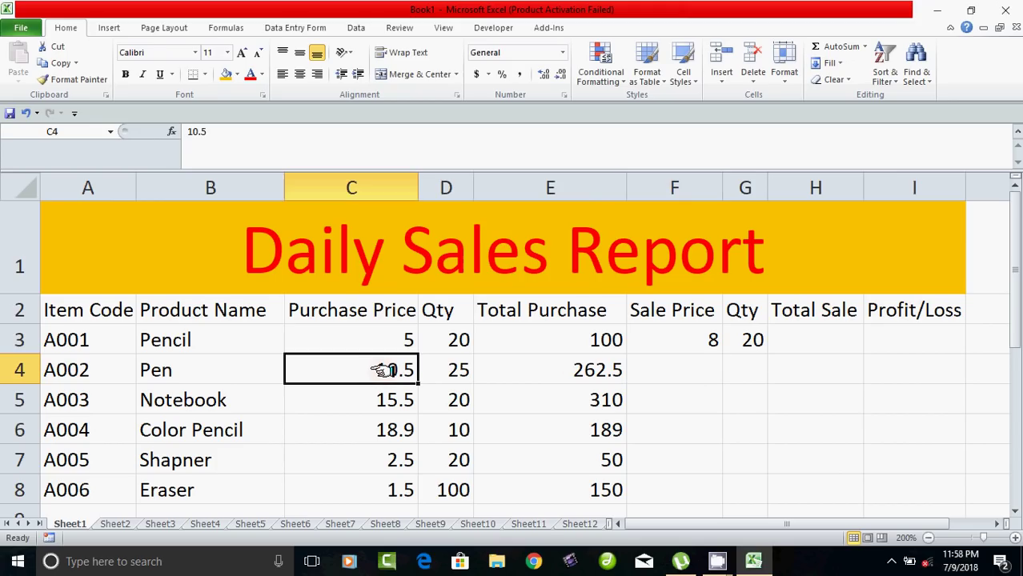
{"action": "left_click", "coordinate": [693, 364]}
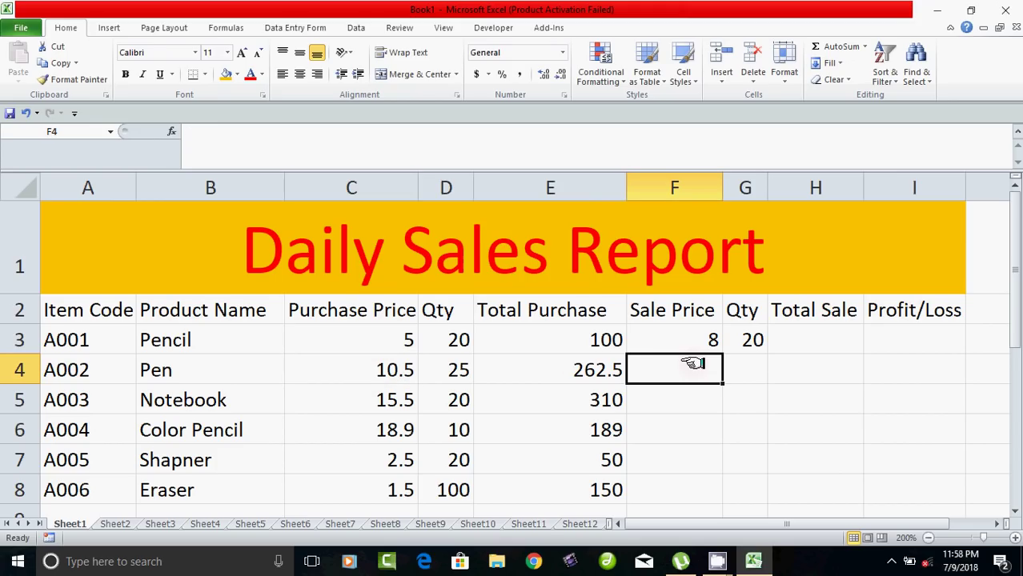
{"action": "type", "text": "12.5"}
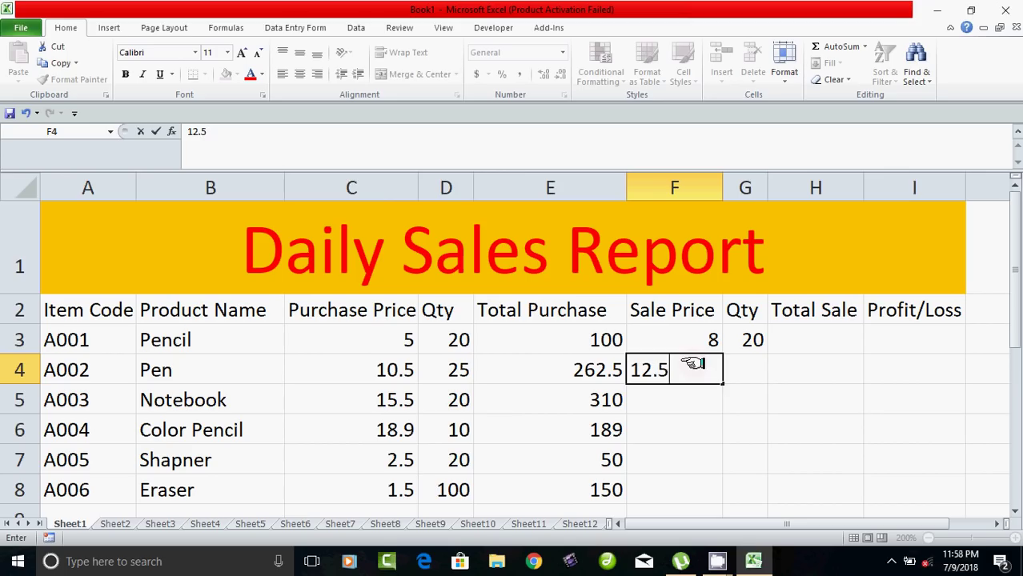
{"action": "type", "text": "0"}
{"action": "key", "text": "Tab"}
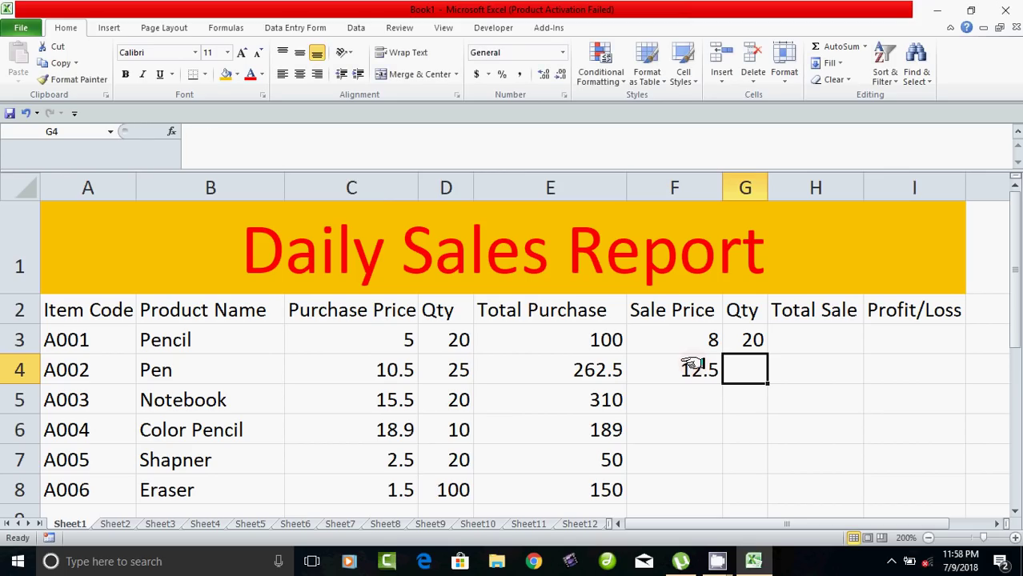
{"action": "type", "text": "25"}
{"action": "key", "text": "Return"}
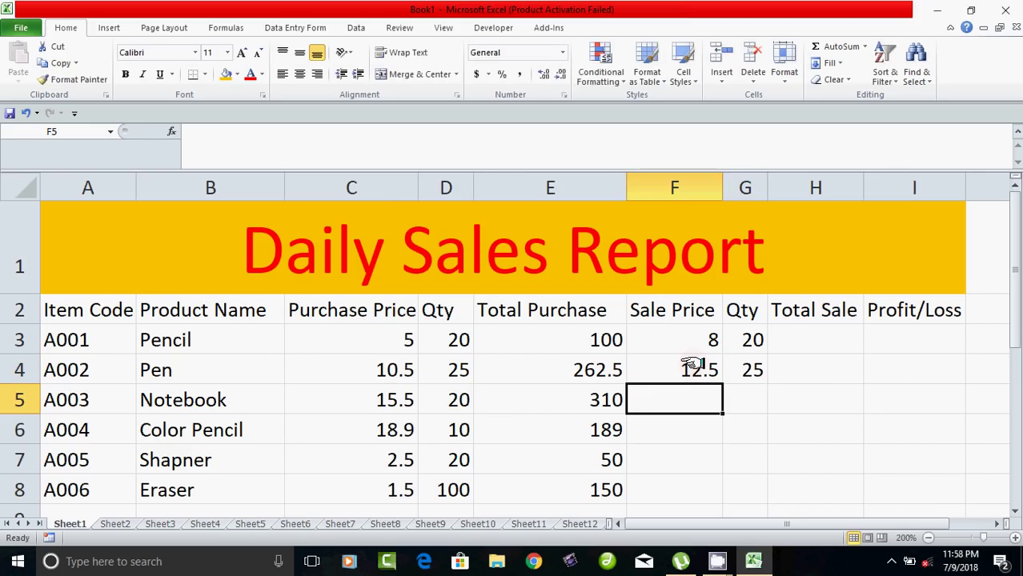
{"action": "left_click", "coordinate": [397, 405]}
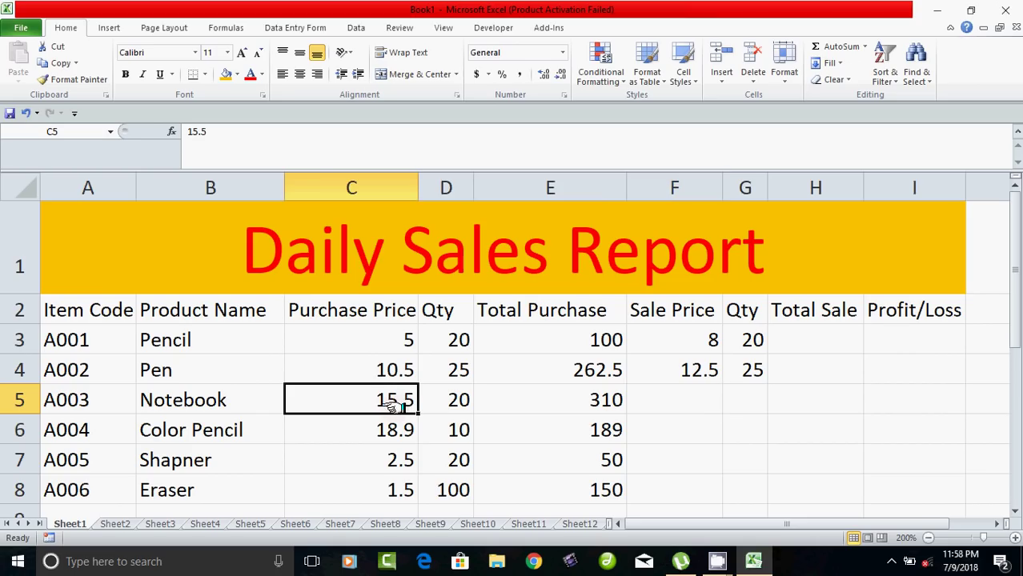
{"action": "left_click", "coordinate": [691, 409]}
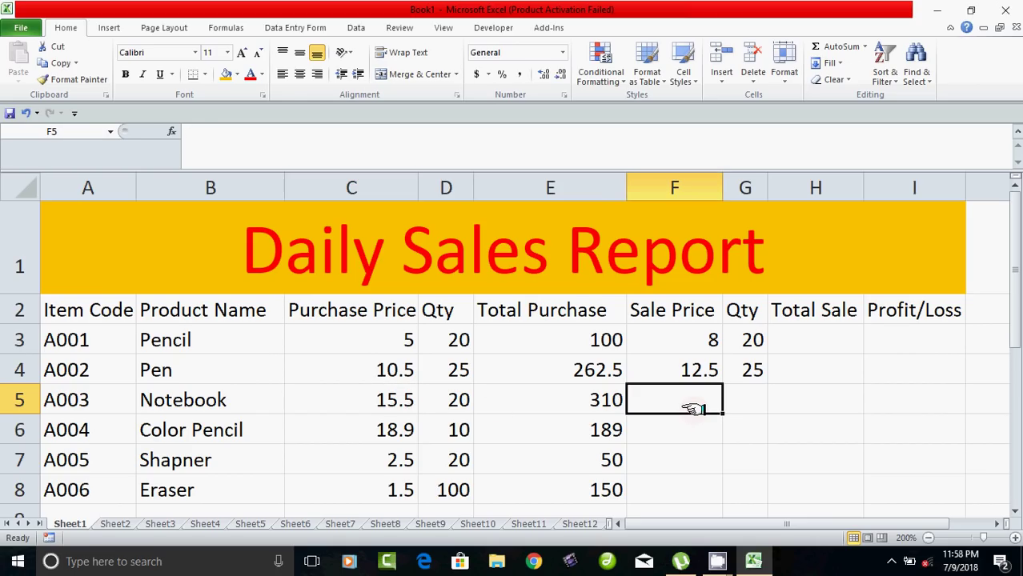
{"action": "type", "text": "17."}
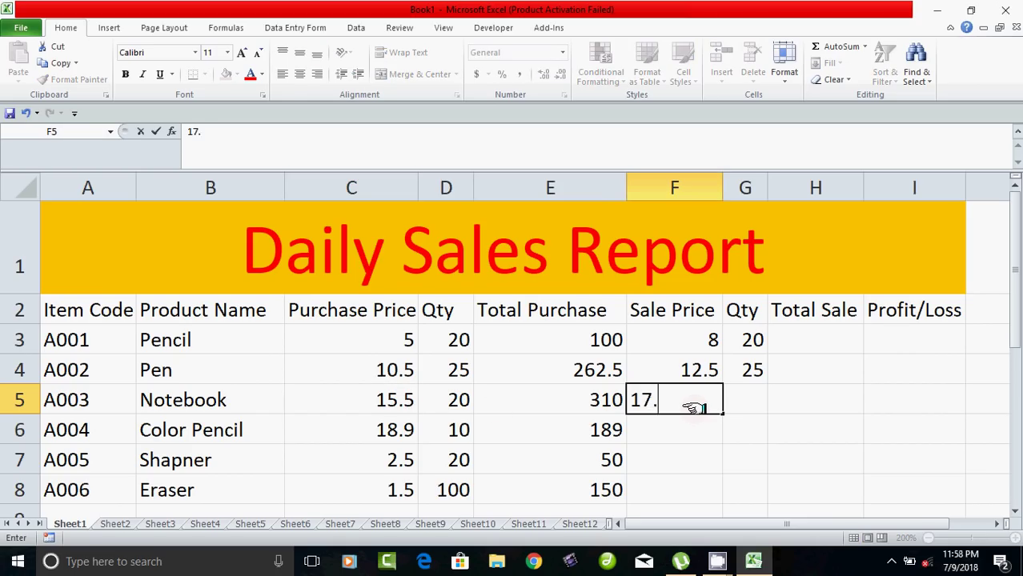
{"action": "type", "text": "50"}
{"action": "key", "text": "Tab"}
{"action": "type", "text": "2"}
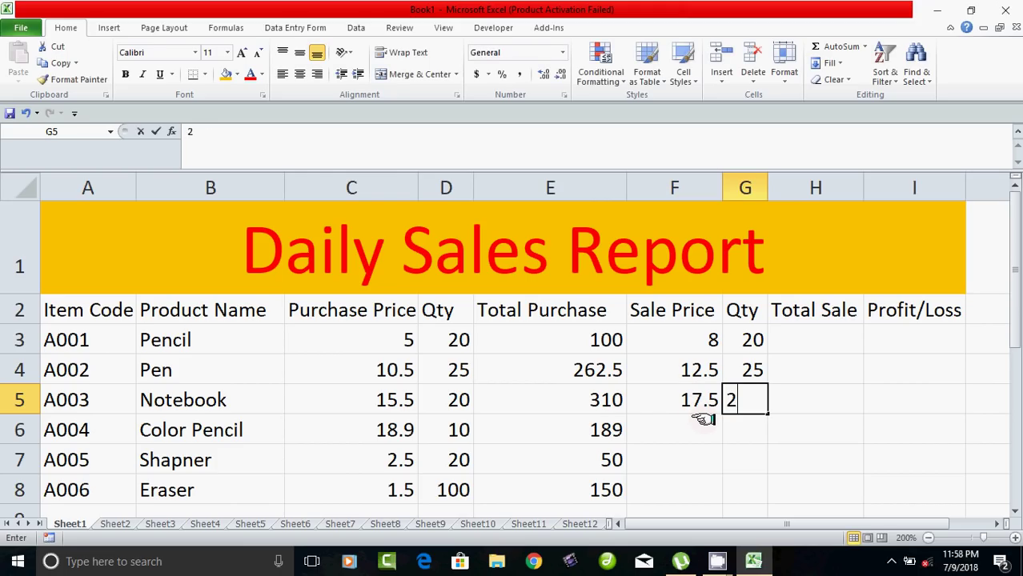
{"action": "key", "text": "Return"}
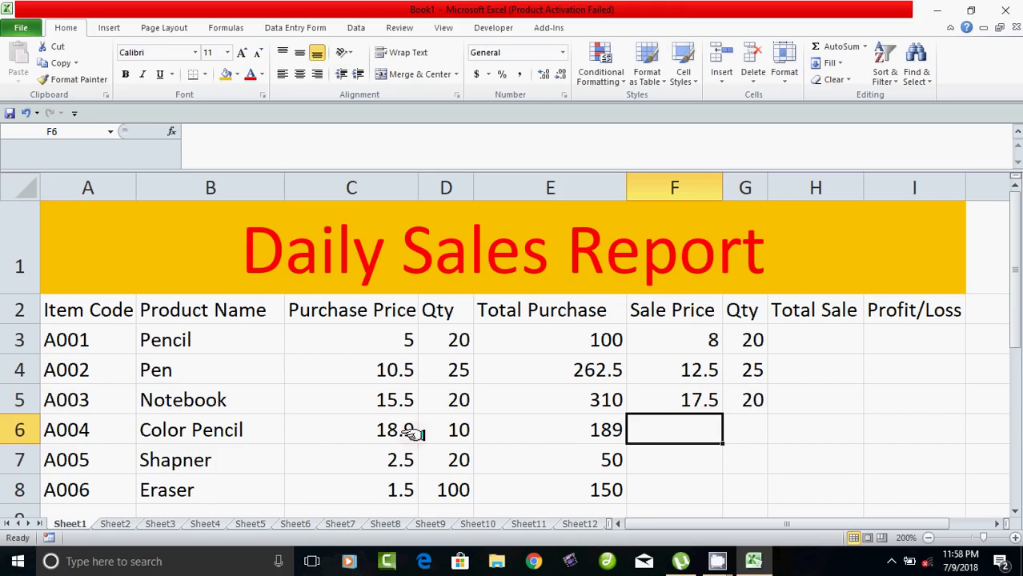
{"action": "type", "text": "23"}
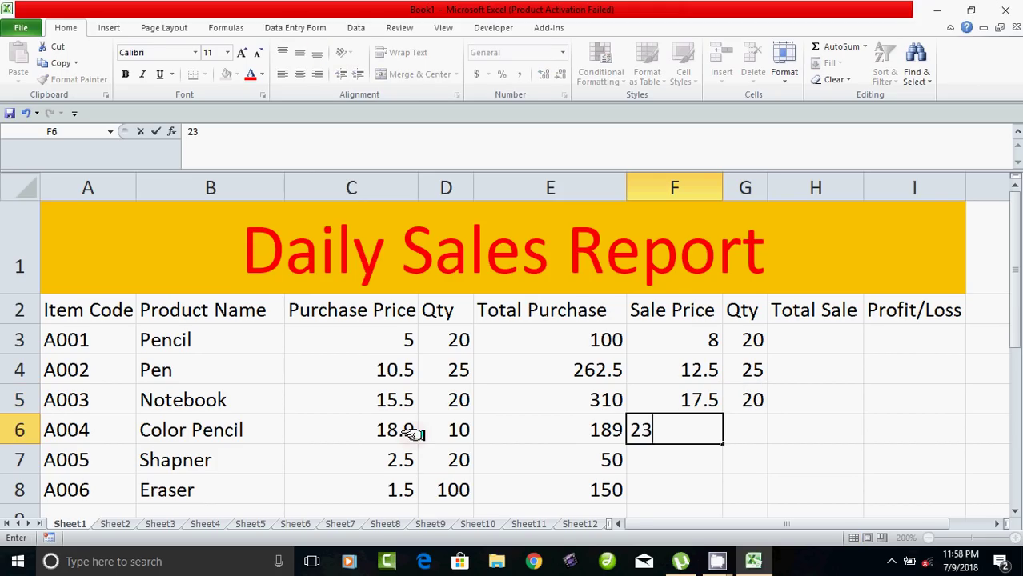
{"action": "type", "text": ".9"}
Step: Finish Color Pencil at 23.9 × 10 and enter Shapner's sale price 4.5 and quantity 20
{"action": "key", "text": "Tab"}
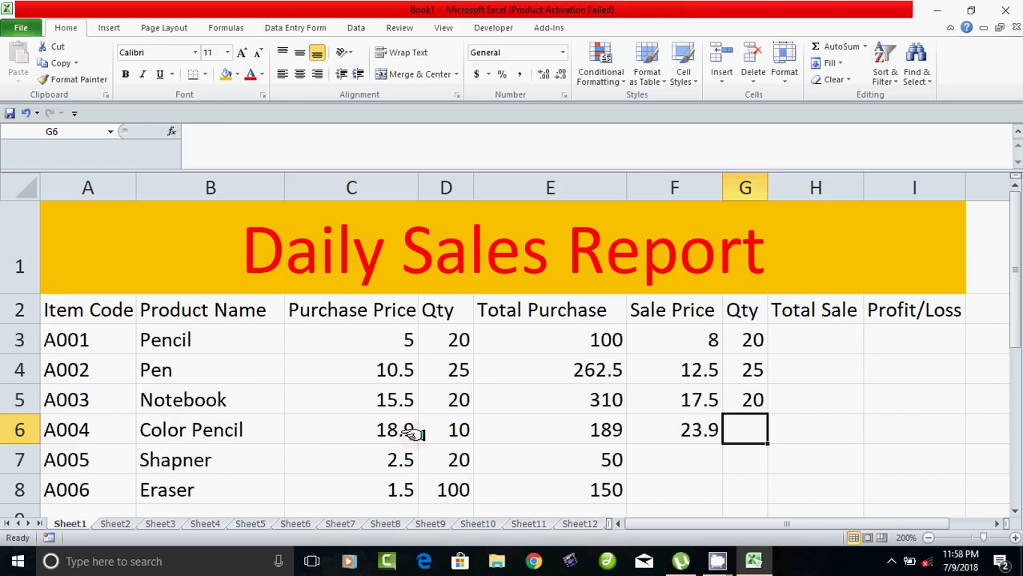
{"action": "type", "text": "10"}
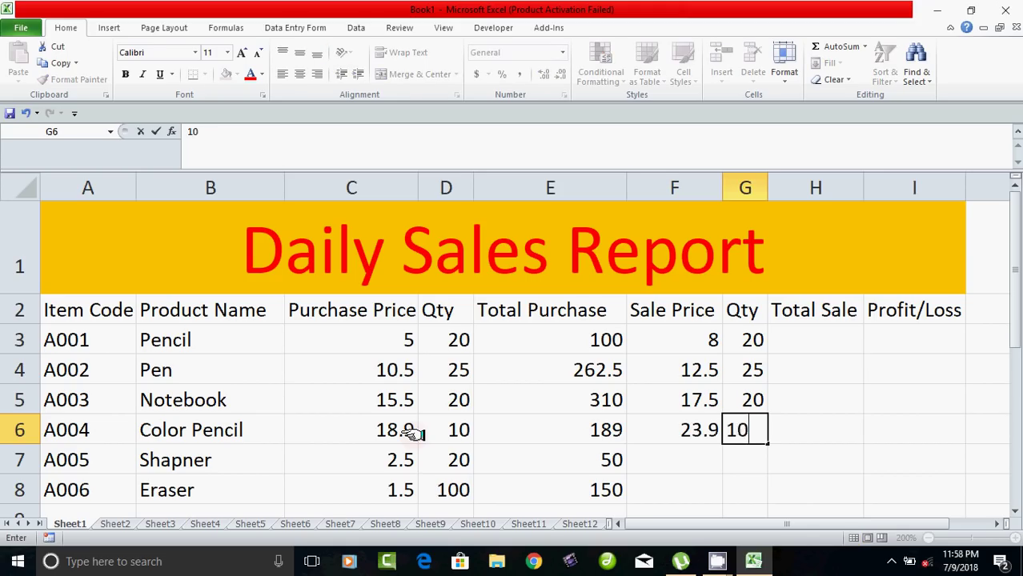
{"action": "key", "text": "Return"}
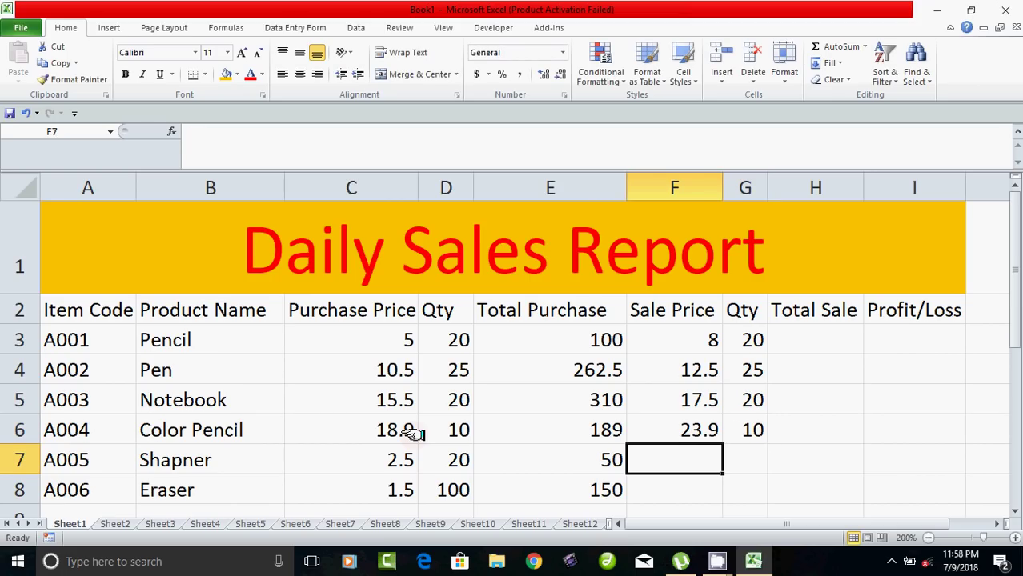
{"action": "left_click", "coordinate": [389, 464]}
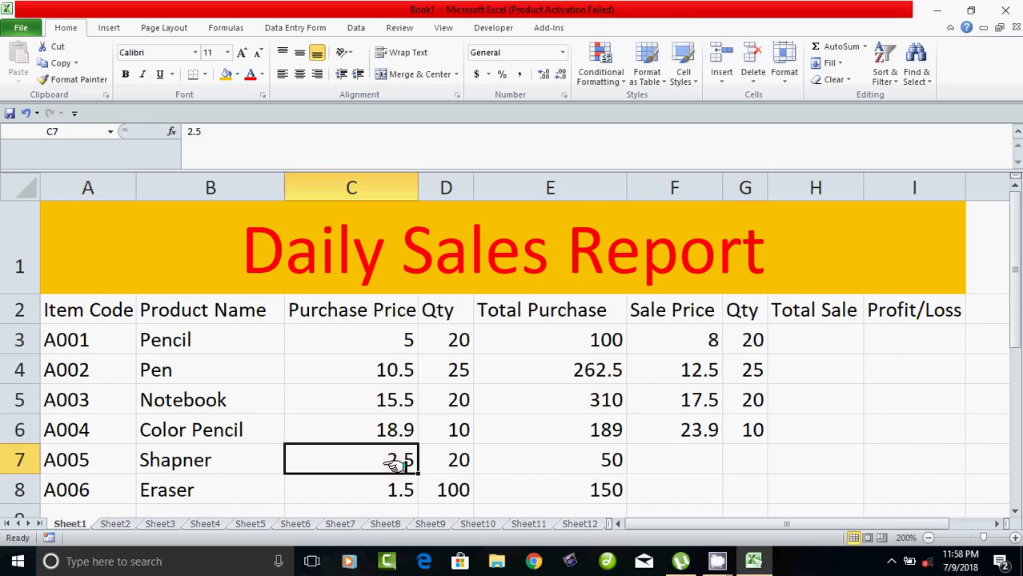
{"action": "left_click", "coordinate": [677, 458]}
{"action": "type", "text": "4."}
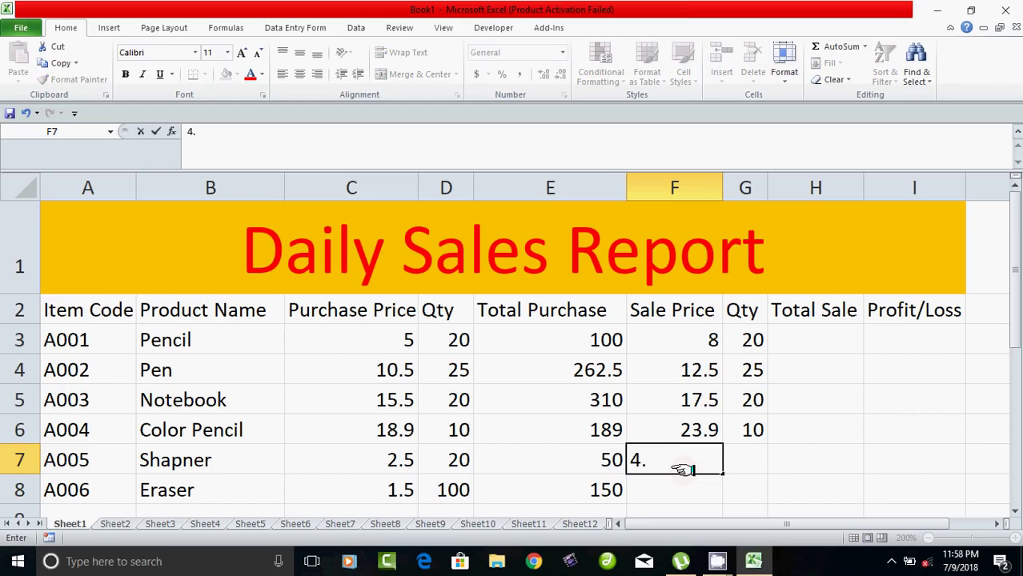
{"action": "type", "text": "50"}
{"action": "key", "text": "Return"}
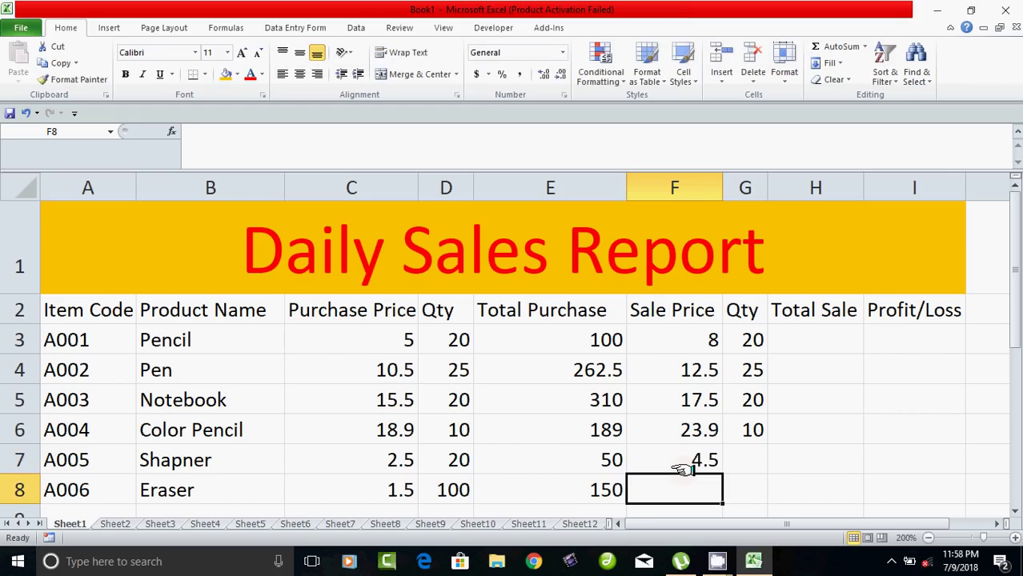
{"action": "left_click", "coordinate": [755, 462]}
{"action": "type", "text": "20"}
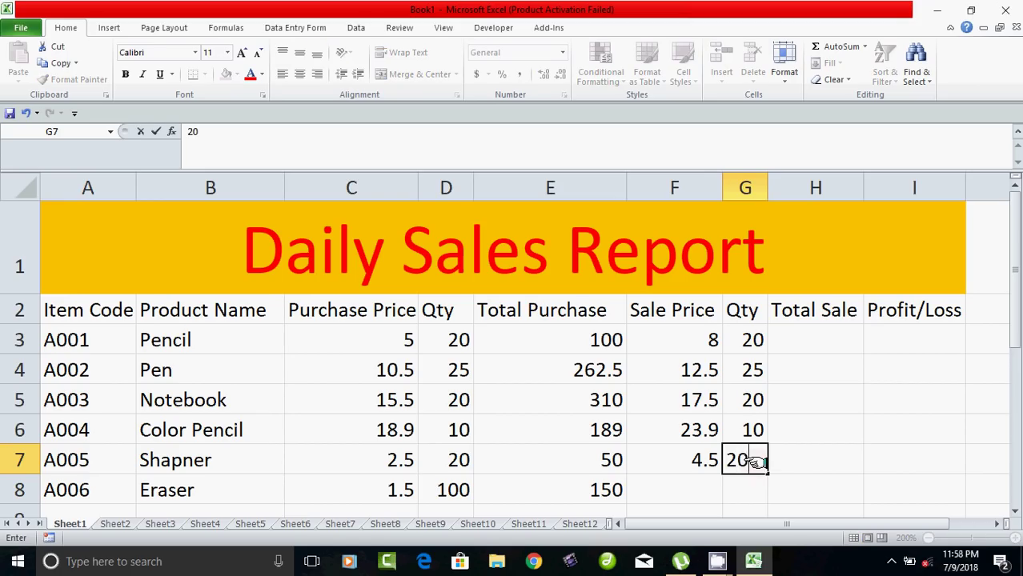
{"action": "key", "text": "Return"}
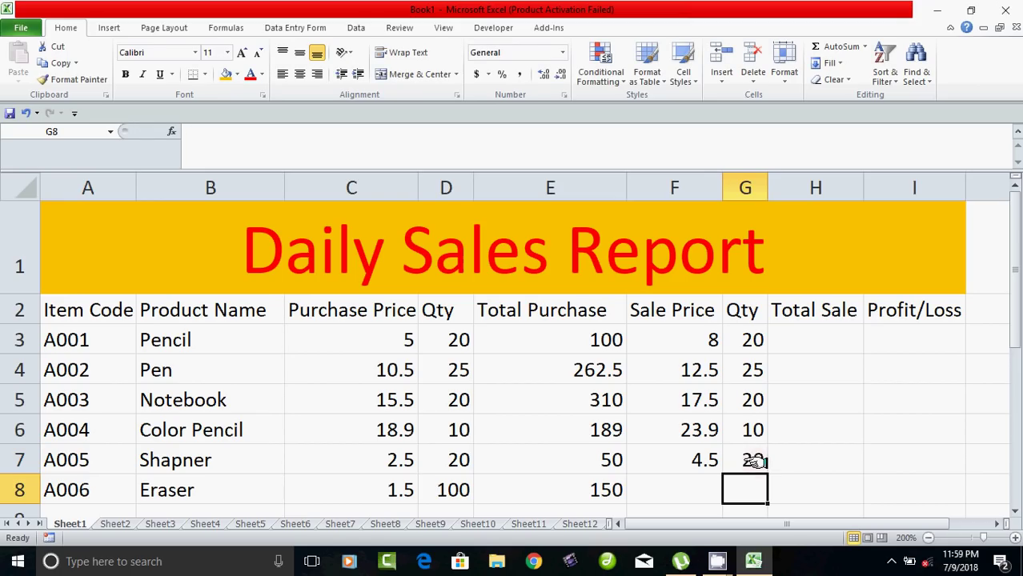
Step: Enter Eraser's sale price 2.5 and sold quantity 100
{"action": "left_click", "coordinate": [679, 489]}
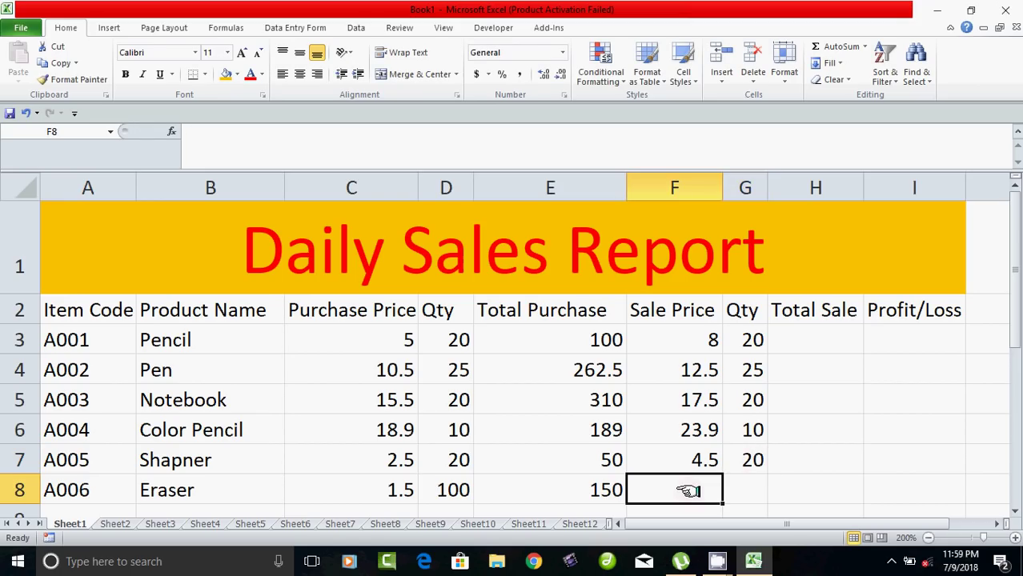
{"action": "left_click", "coordinate": [408, 498]}
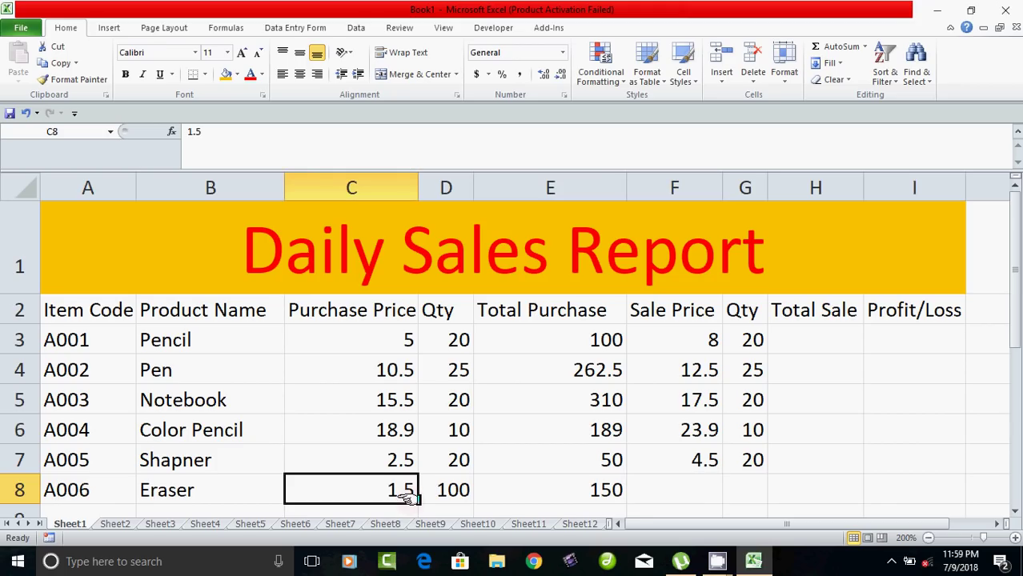
{"action": "left_click", "coordinate": [697, 492]}
{"action": "type", "text": "2"}
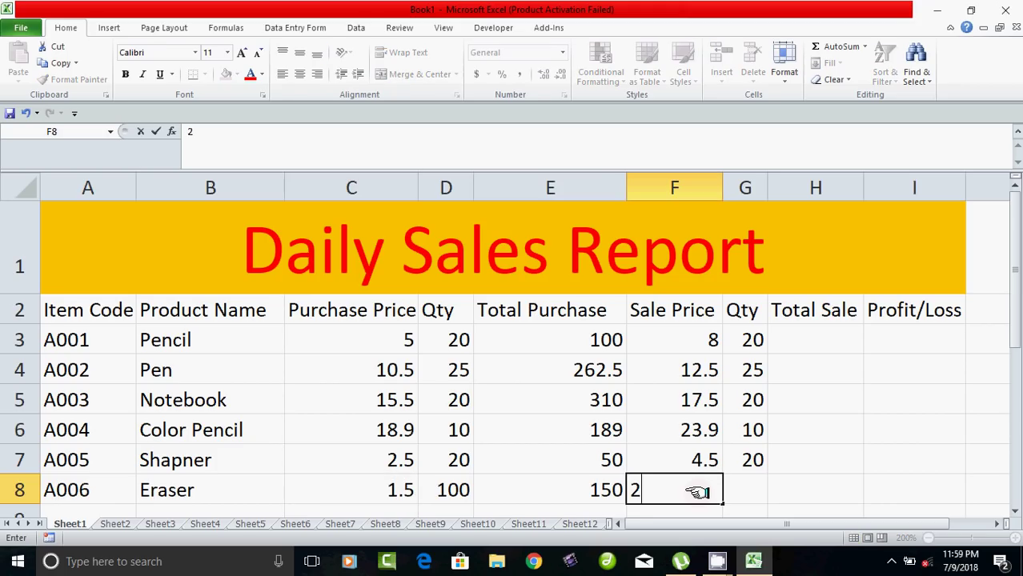
{"action": "type", "text": ".50"}
{"action": "key", "text": "Tab"}
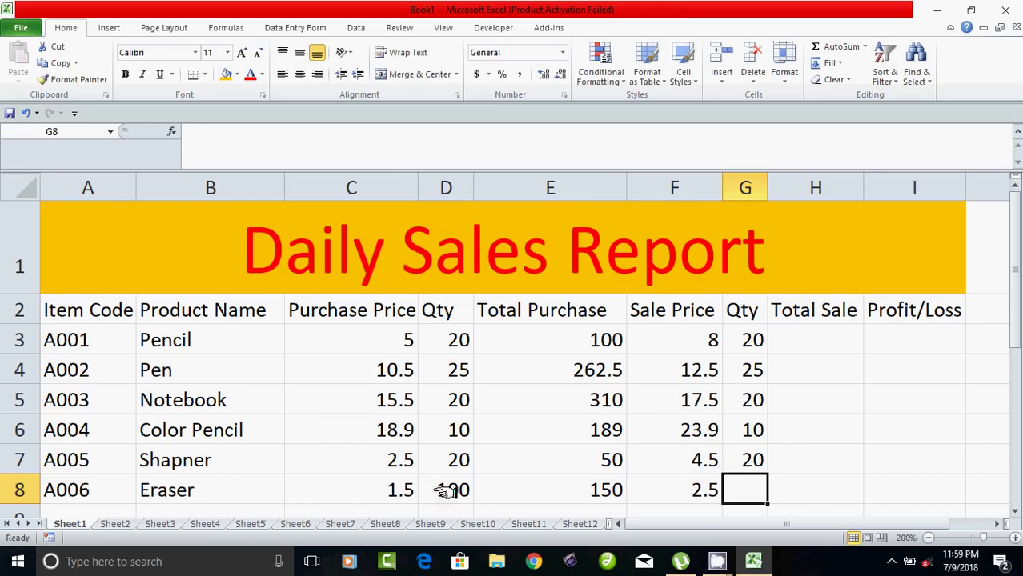
{"action": "left_click", "coordinate": [447, 491]}
{"action": "left_click", "coordinate": [759, 490]}
{"action": "type", "text": "100"}
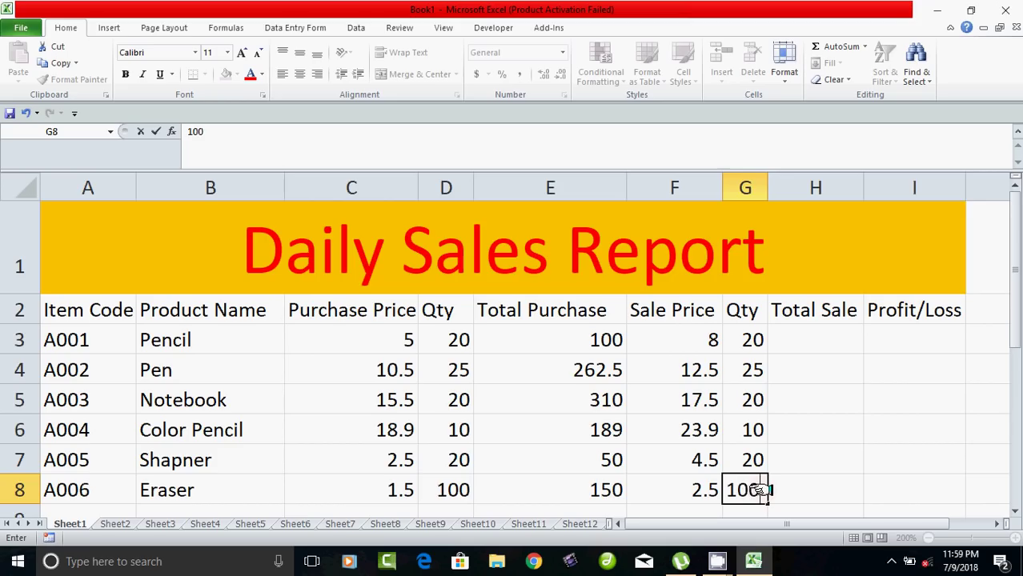
{"action": "key", "text": "Return"}
{"action": "left_click", "coordinate": [800, 247]}
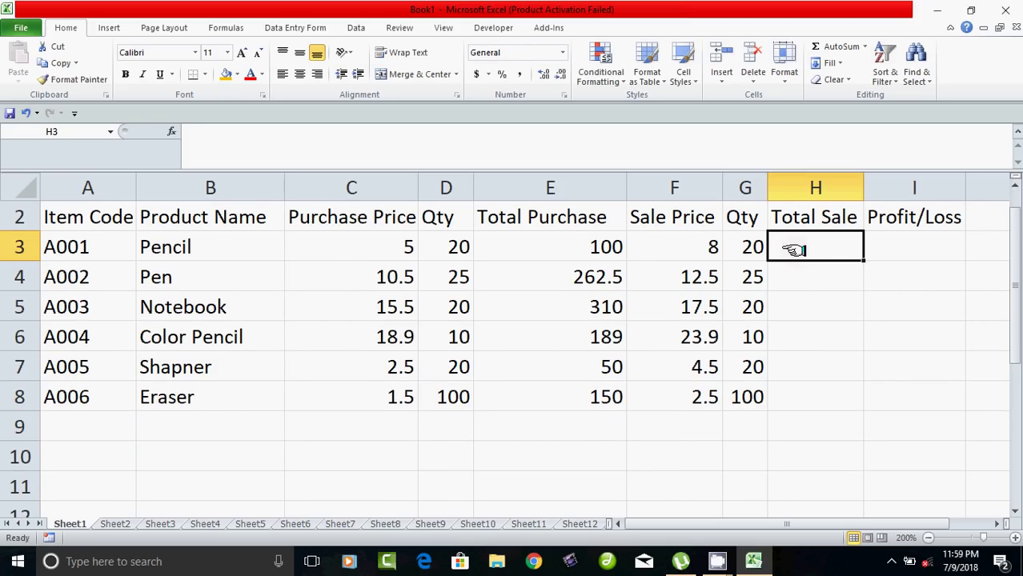
Step: Enter =F3*G3 in H3 and fill it down to H8 for all six items
{"action": "type", "text": "="}
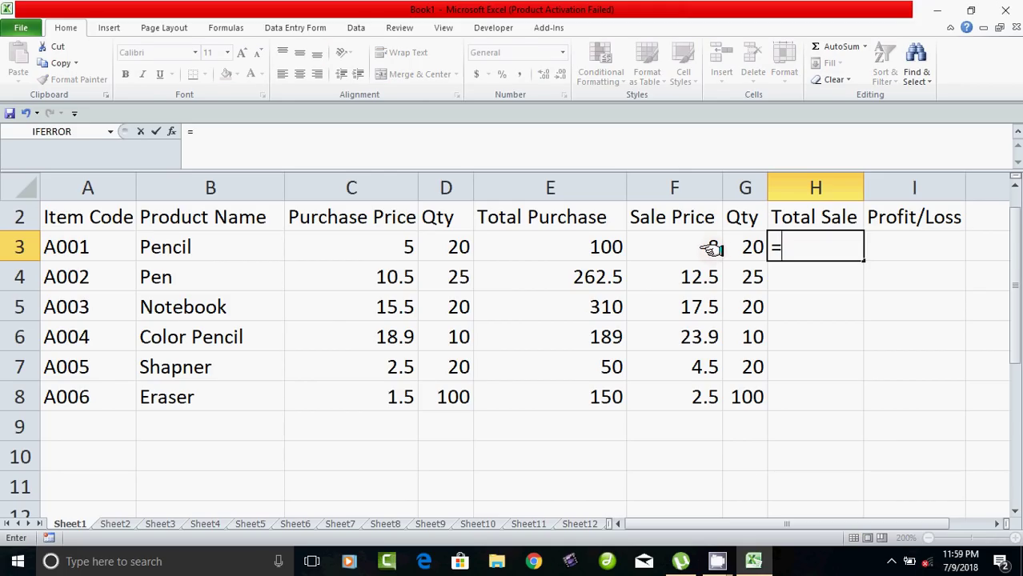
{"action": "left_click", "coordinate": [711, 248]}
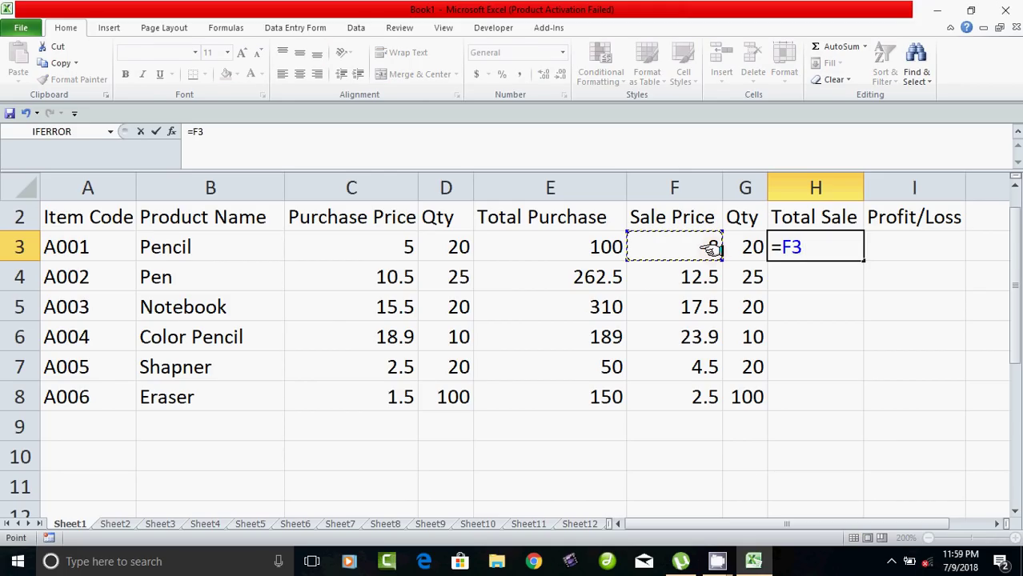
{"action": "type", "text": "*"}
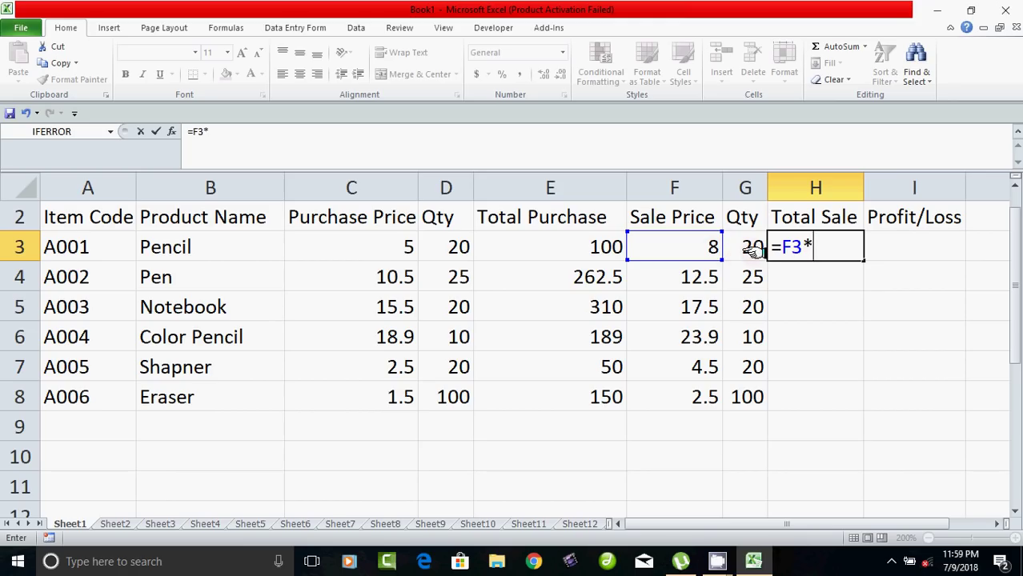
{"action": "left_click", "coordinate": [753, 250]}
{"action": "key", "text": "Return"}
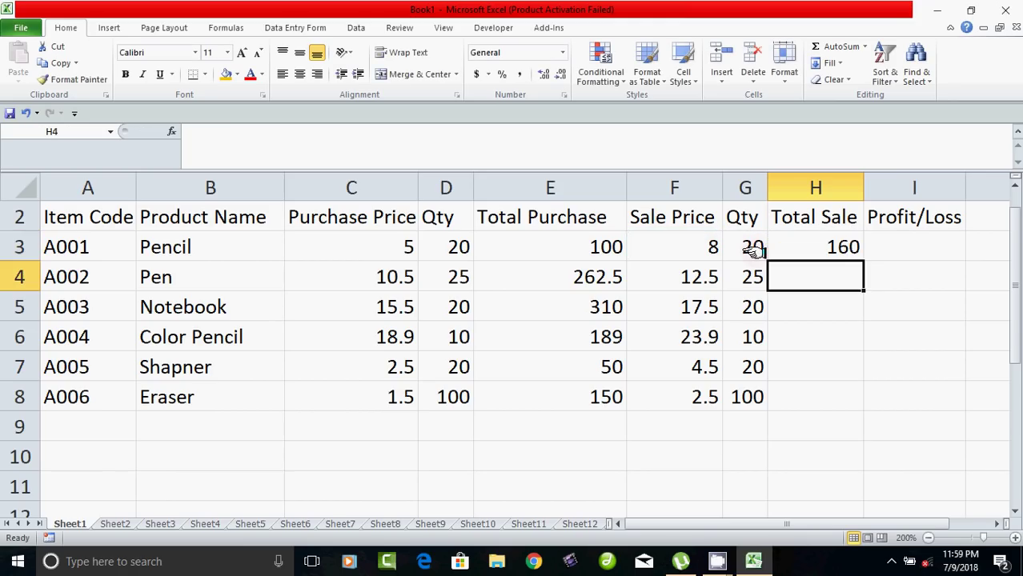
{"action": "left_click", "coordinate": [805, 256]}
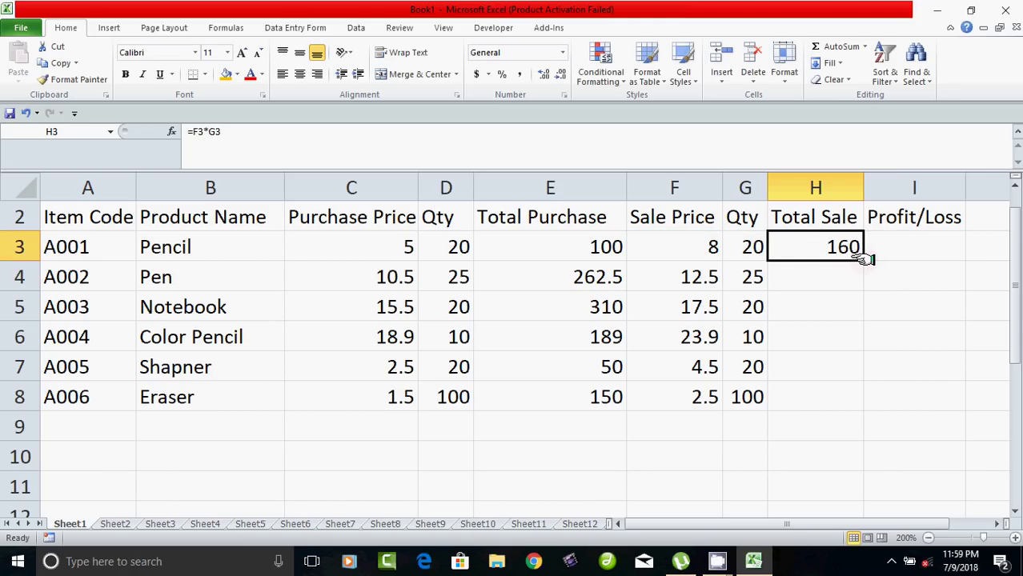
{"action": "left_click_drag", "start_coordinate": [864, 259], "coordinate": [863, 412]}
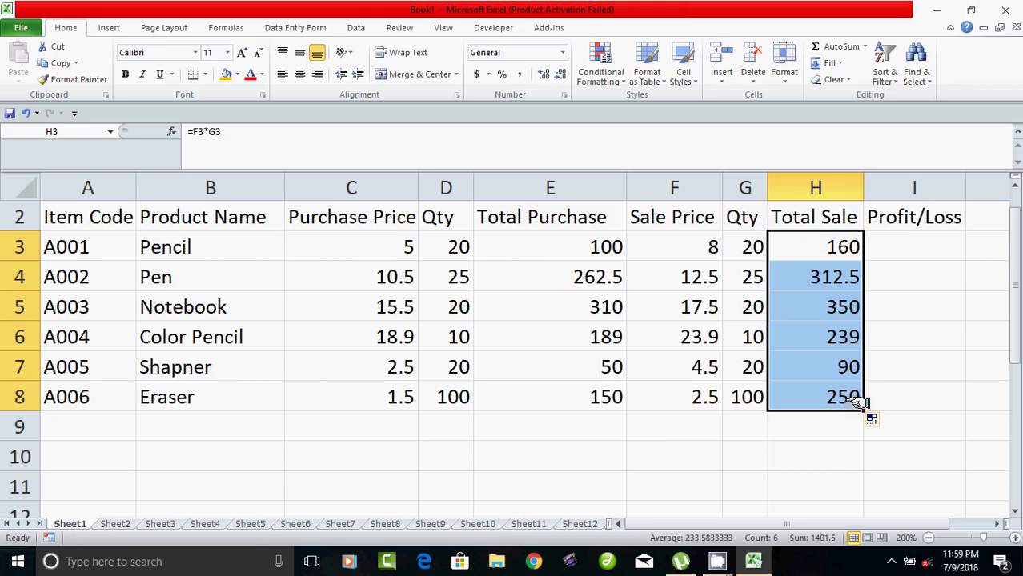
{"action": "left_click", "coordinate": [837, 479]}
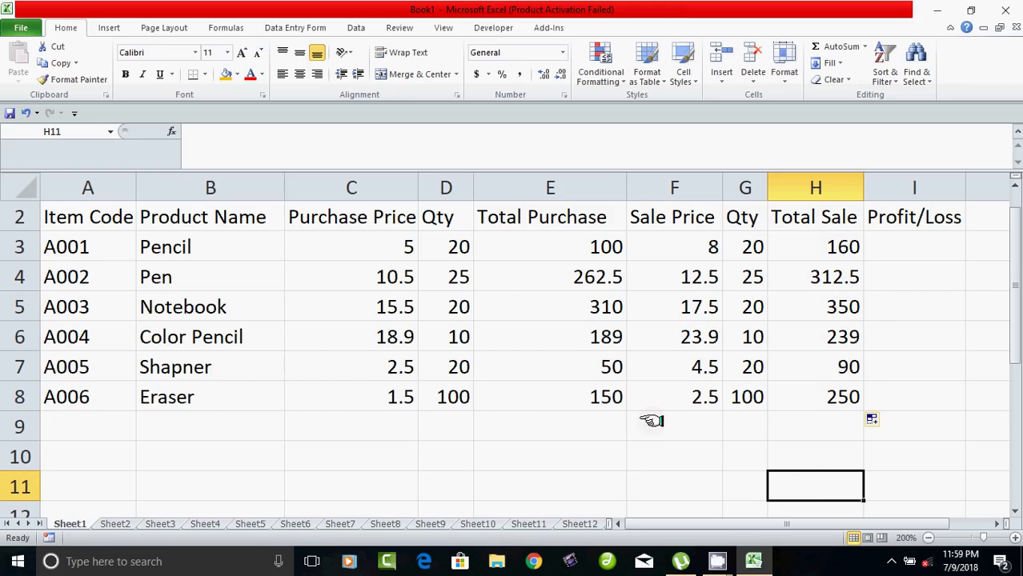
Step: Enter =H3-E3 in I3 and fill it down through I8 for all six items
{"action": "left_click", "coordinate": [910, 248]}
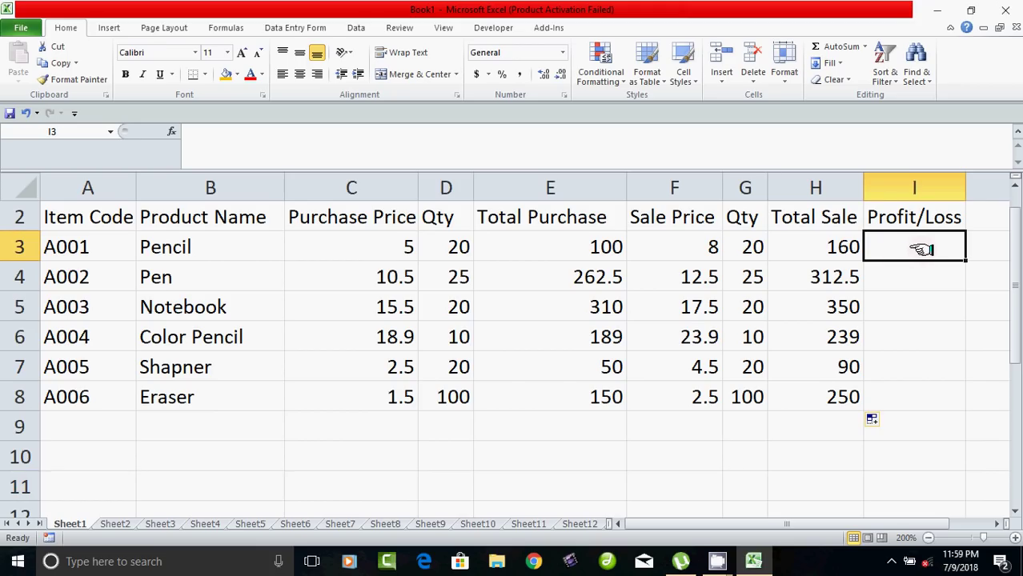
{"action": "left_click", "coordinate": [606, 247]}
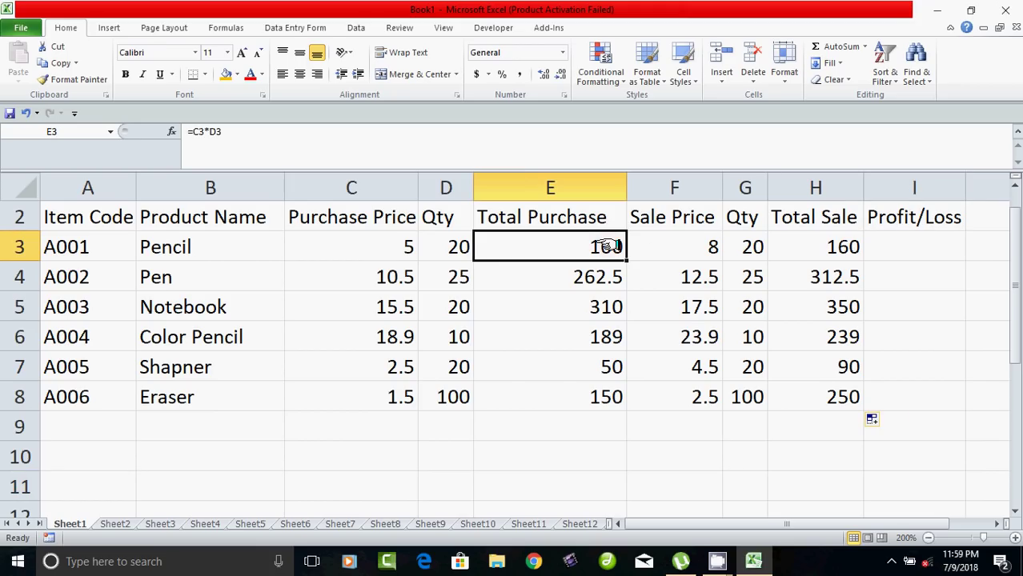
{"action": "left_click", "coordinate": [830, 242]}
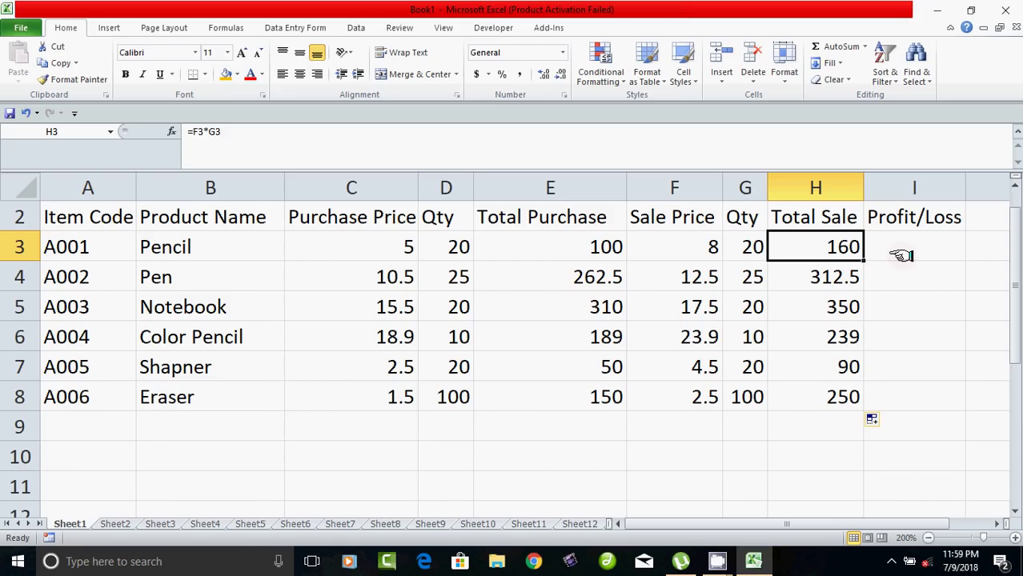
{"action": "left_click", "coordinate": [900, 255]}
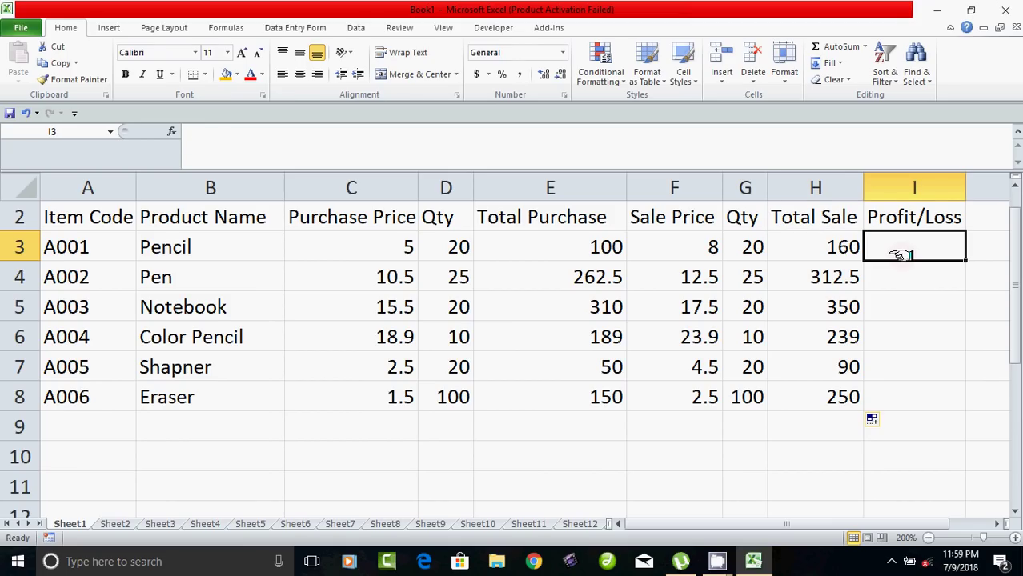
{"action": "type", "text": "="}
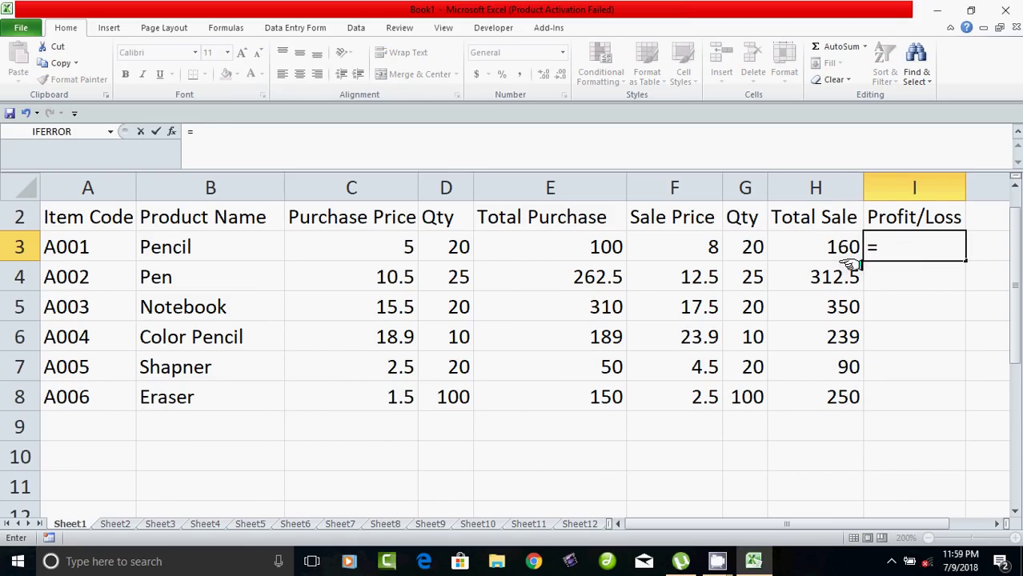
{"action": "left_click", "coordinate": [820, 256]}
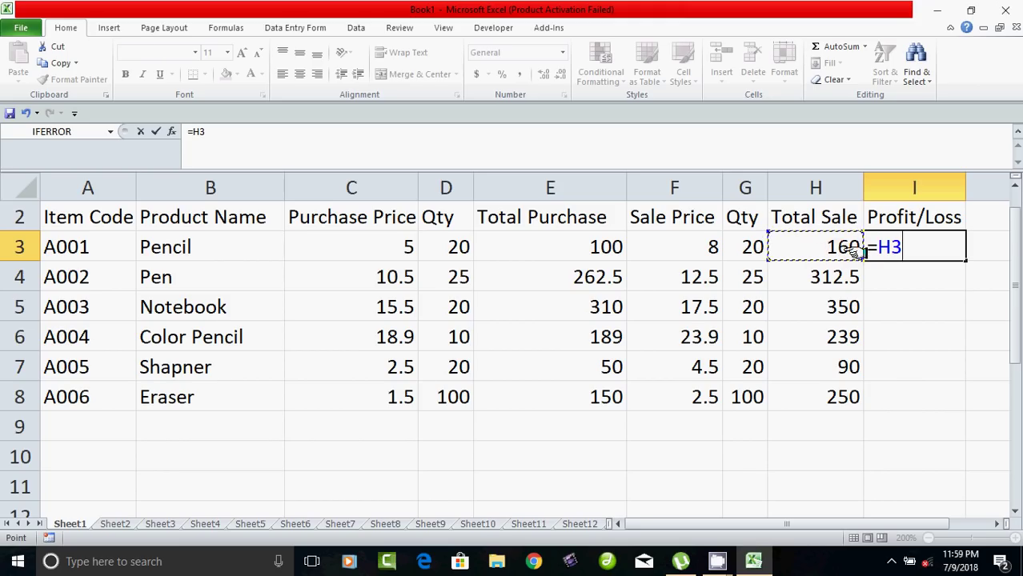
{"action": "type", "text": "-"}
{"action": "left_click", "coordinate": [597, 248]}
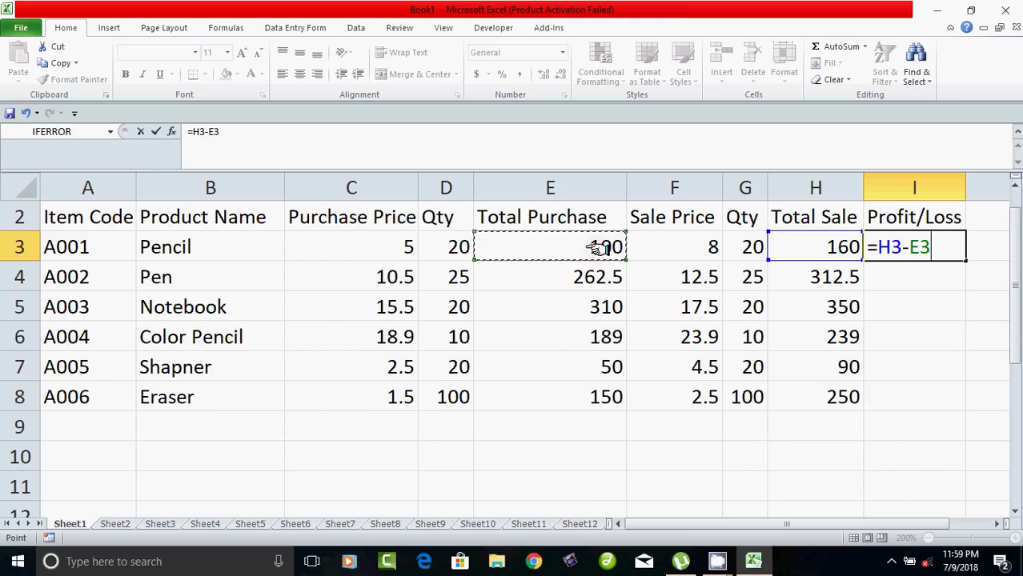
{"action": "key", "text": "Return"}
{"action": "left_click", "coordinate": [949, 249]}
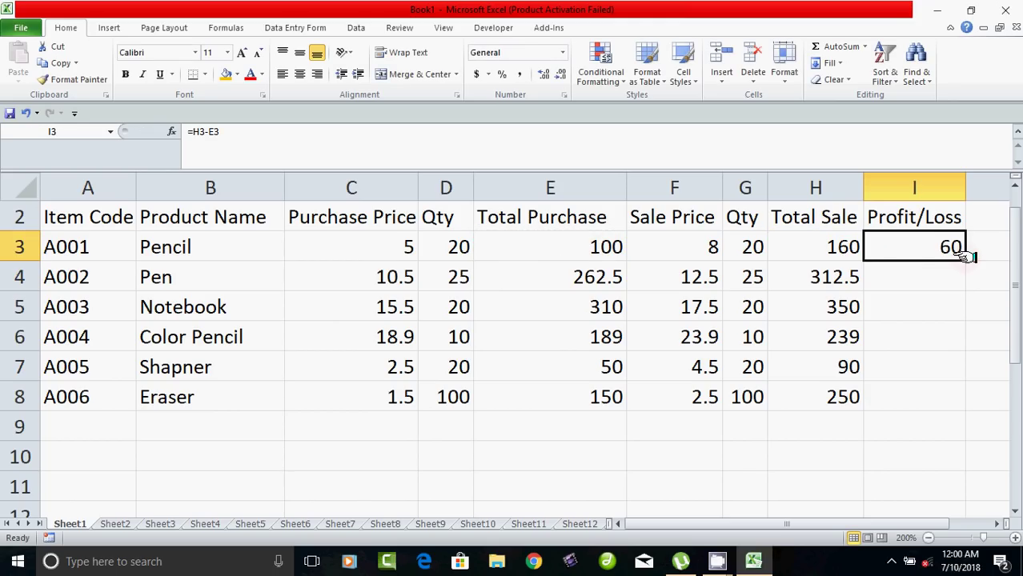
{"action": "left_click_drag", "start_coordinate": [966, 257], "coordinate": [960, 399]}
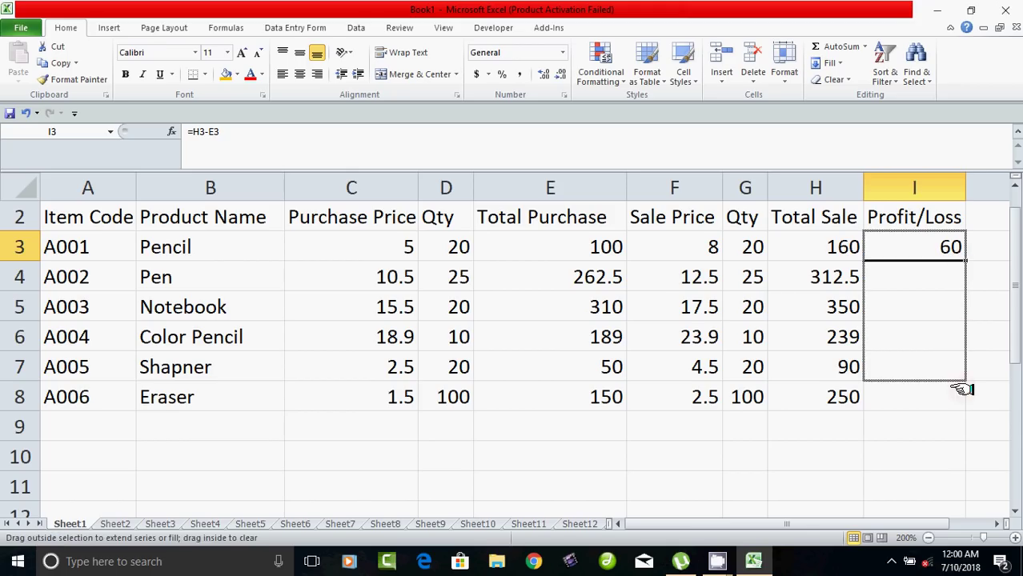
{"action": "left_click", "coordinate": [931, 477]}
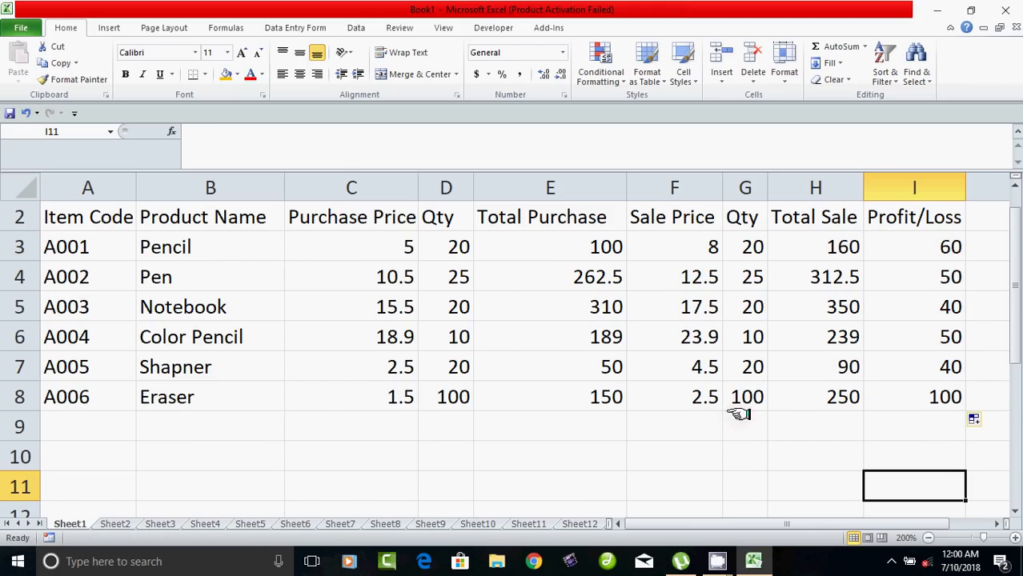
{"action": "left_click_drag", "start_coordinate": [598, 246], "coordinate": [592, 389]}
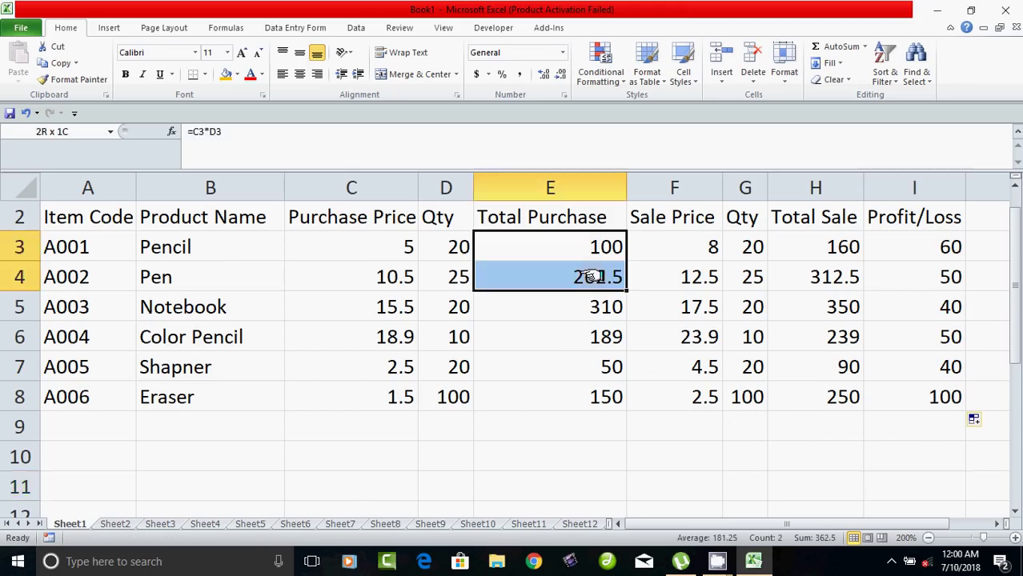
{"action": "left_click", "coordinate": [598, 425]}
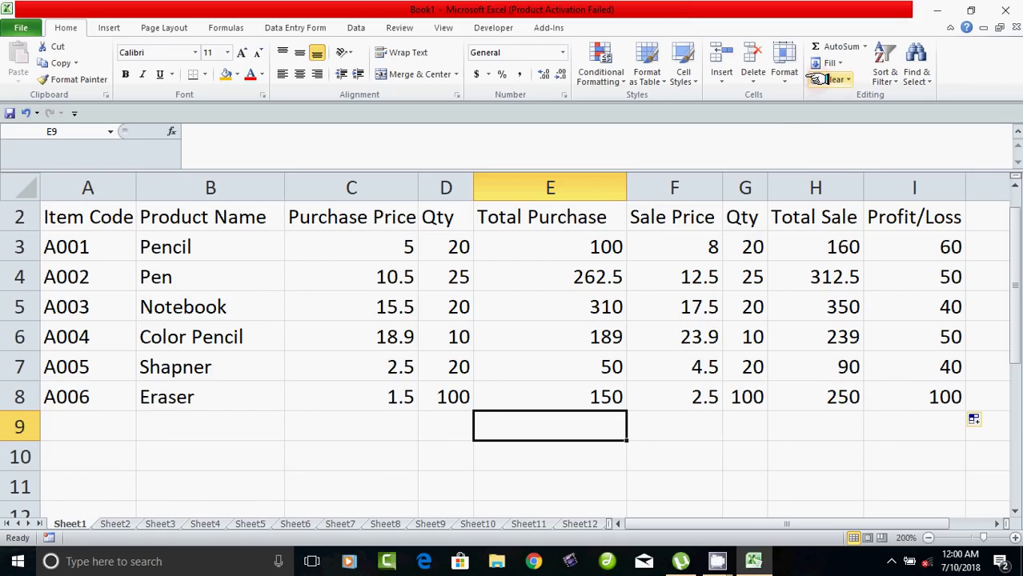
Step: AutoSum the Total Purchase column into E9, giving 1061.5
{"action": "left_click", "coordinate": [833, 46]}
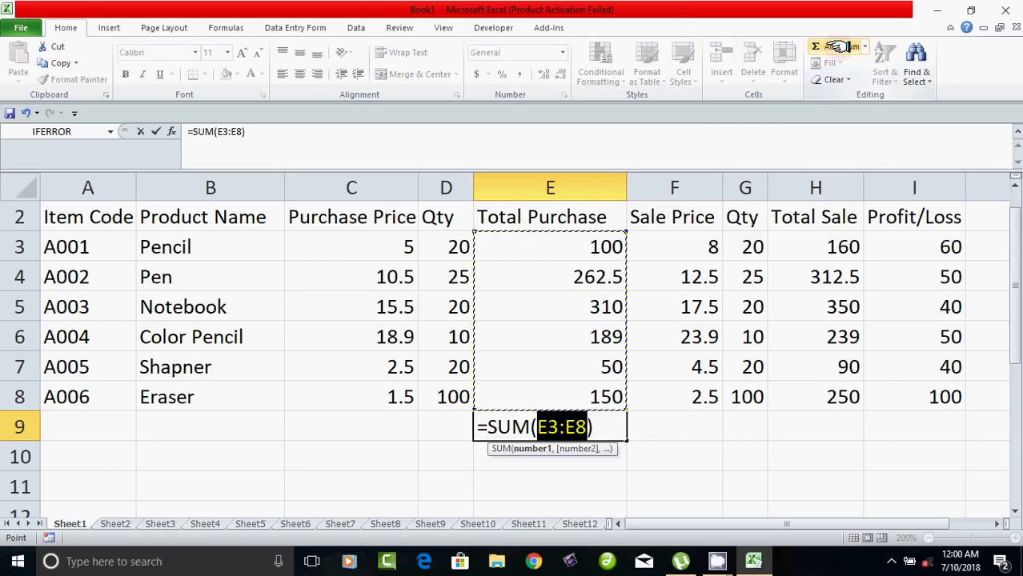
{"action": "key", "text": "Return"}
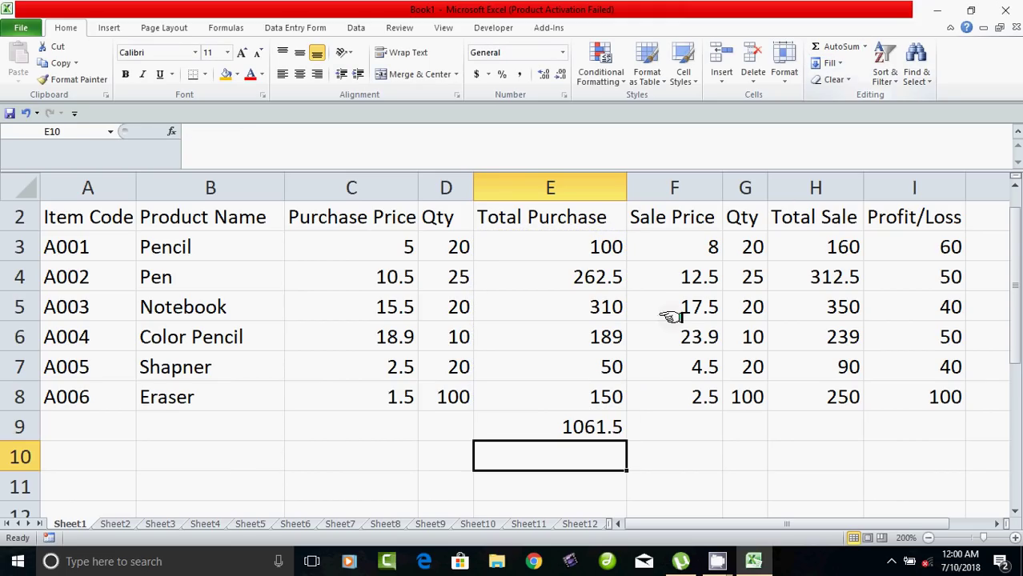
{"action": "left_click", "coordinate": [599, 430]}
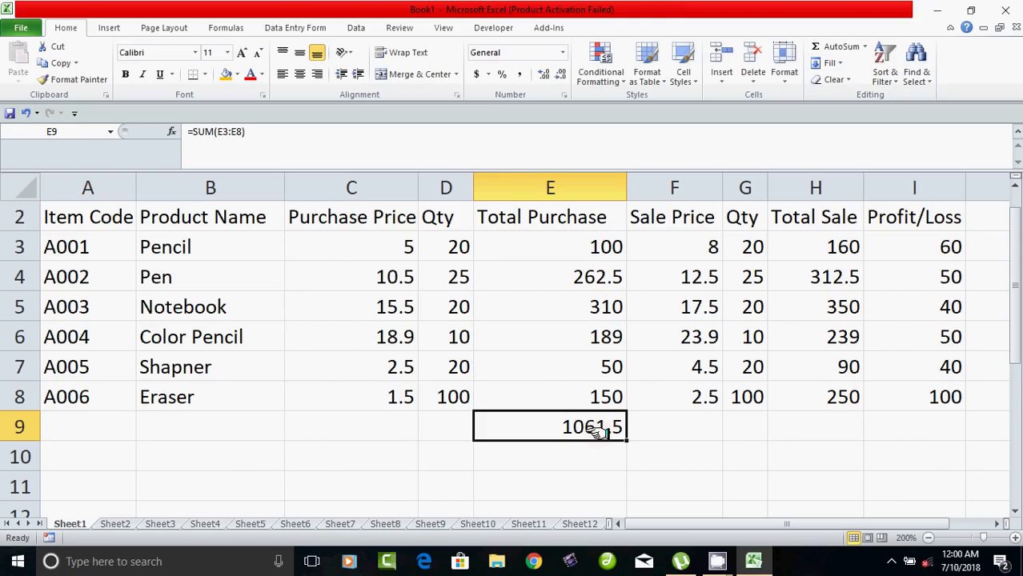
Step: Sum the Total Sale column into H9 (1401.5) and check the E9, H9 and I9 formulas
{"action": "left_click", "coordinate": [829, 423]}
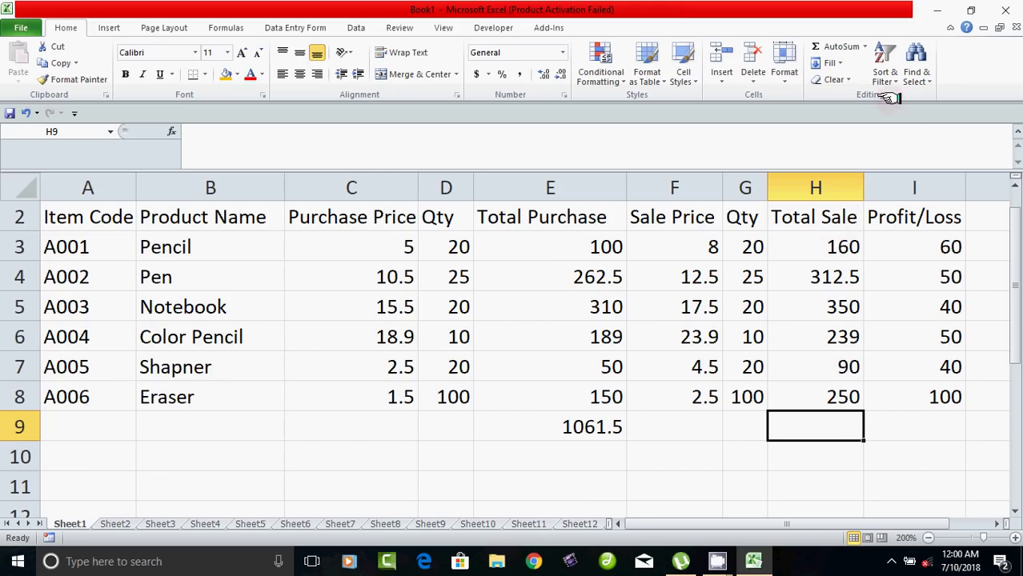
{"action": "left_click", "coordinate": [833, 46]}
{"action": "key", "text": "Return"}
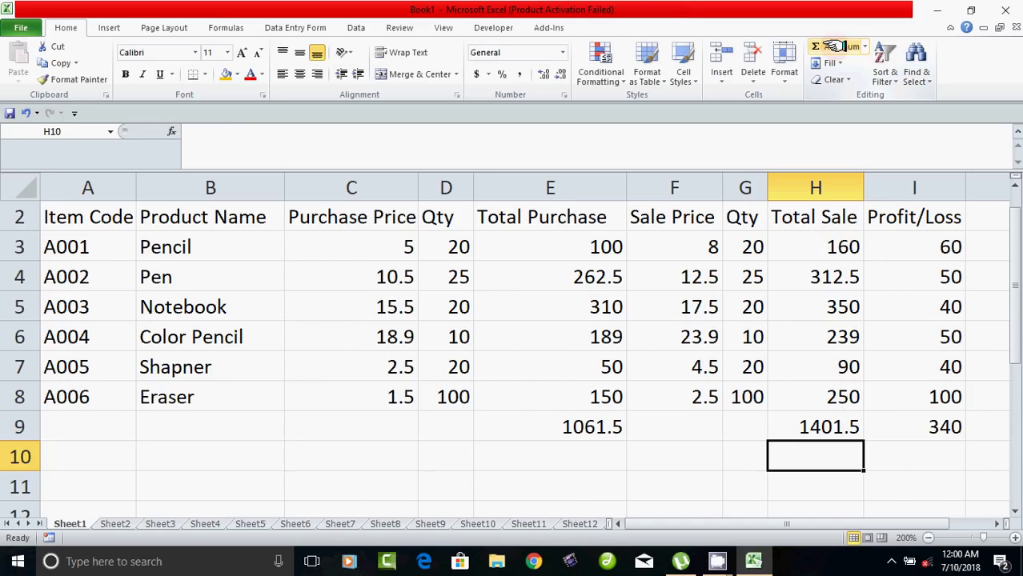
{"action": "left_click", "coordinate": [824, 430]}
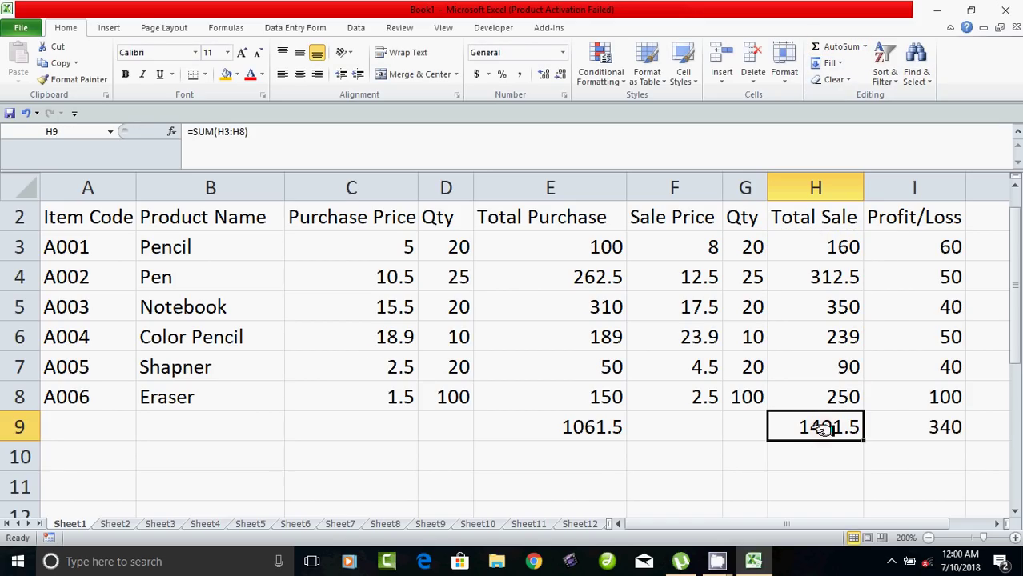
{"action": "left_click", "coordinate": [584, 432]}
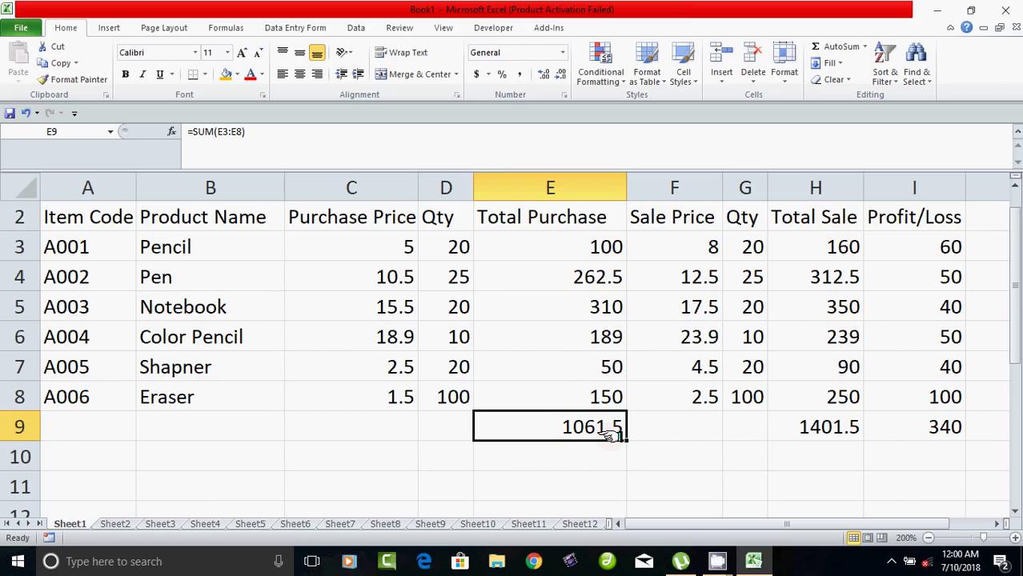
{"action": "left_click", "coordinate": [841, 430]}
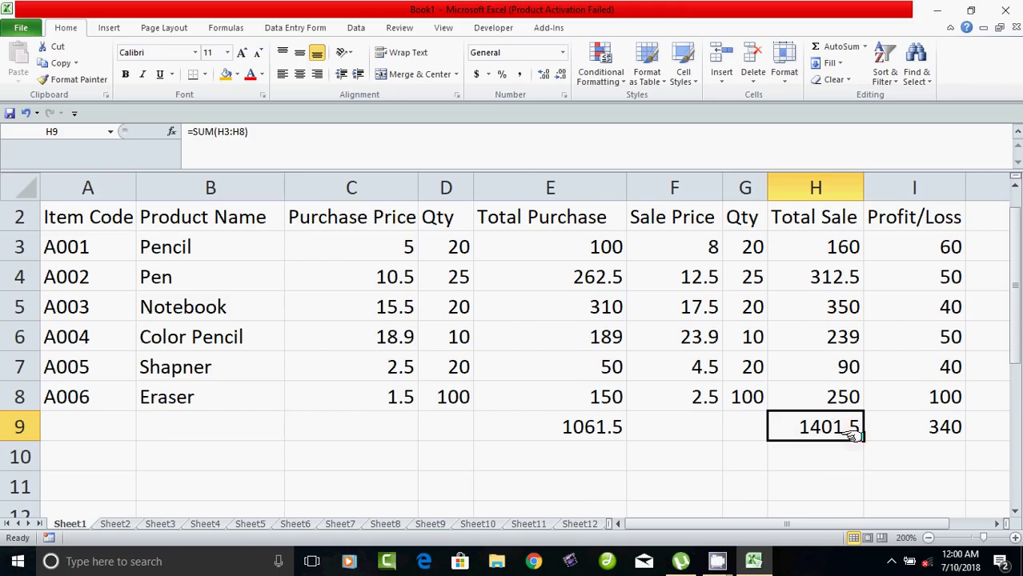
{"action": "left_click", "coordinate": [925, 429]}
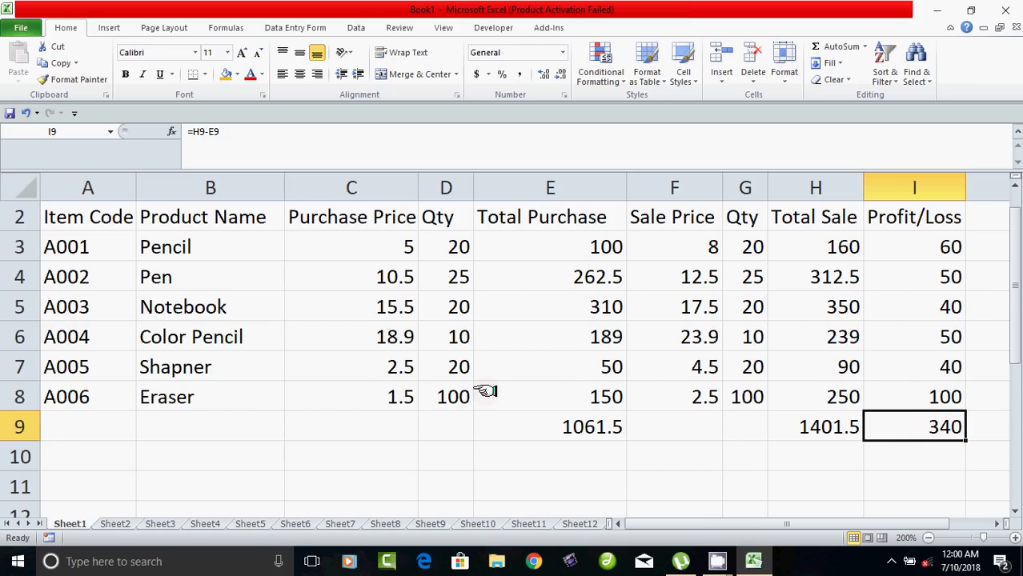
{"action": "left_click", "coordinate": [453, 445]}
Step: Format C3:I9 as Number with 2 decimal places and widen column D
{"action": "left_click", "coordinate": [398, 254]}
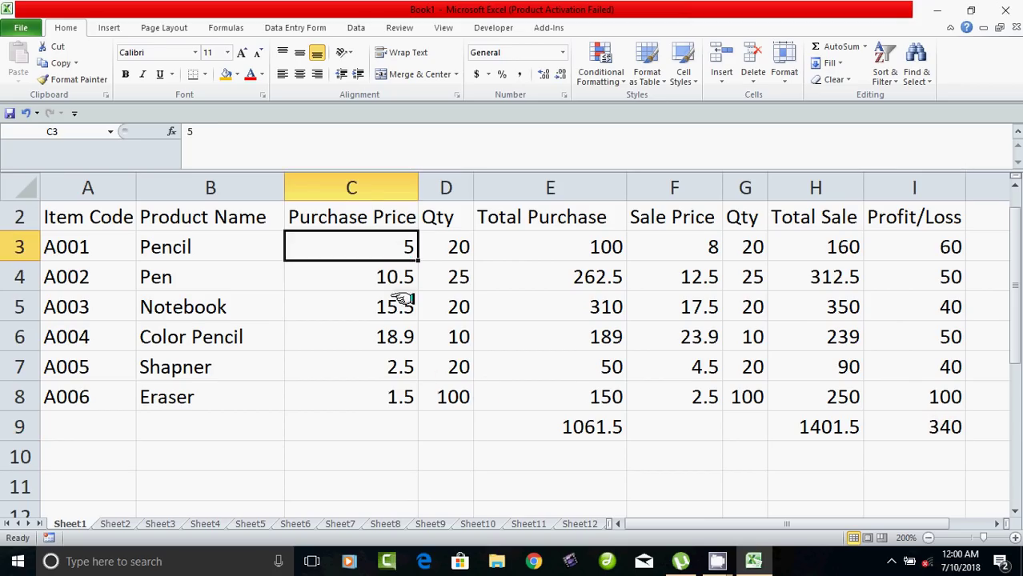
{"action": "left_click", "coordinate": [403, 279]}
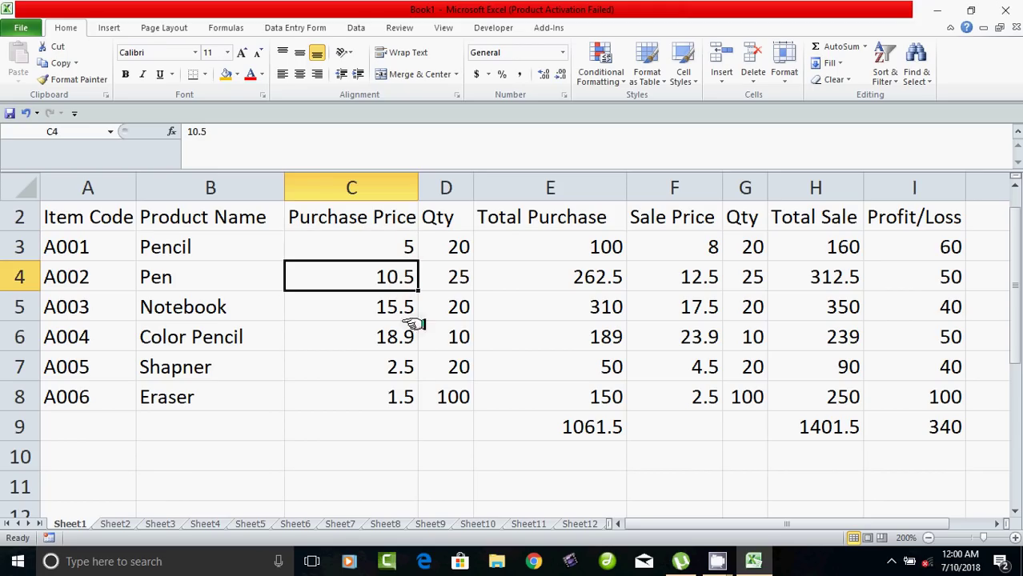
{"action": "left_click_drag", "start_coordinate": [358, 242], "coordinate": [878, 430]}
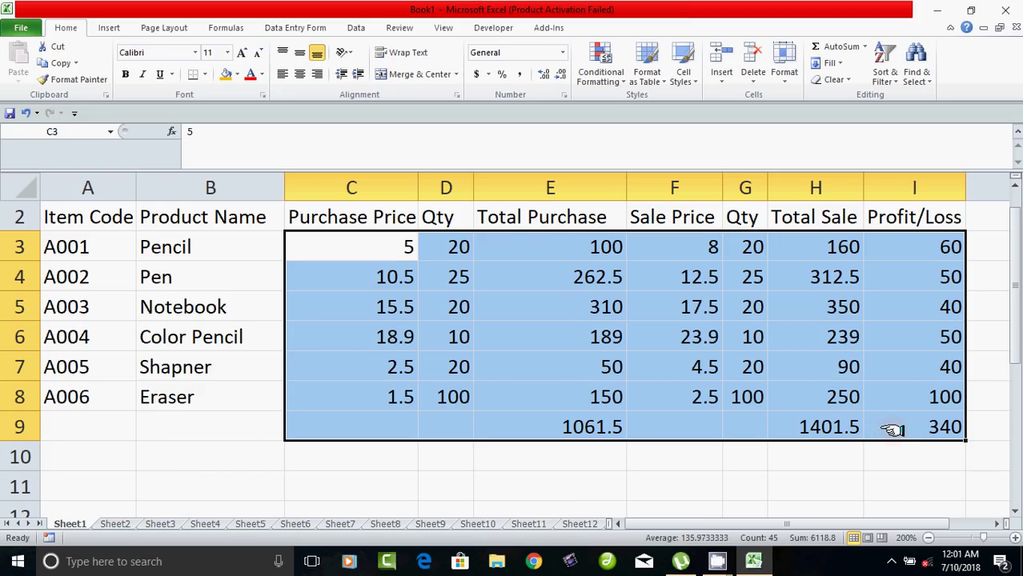
{"action": "right_click", "coordinate": [486, 304]}
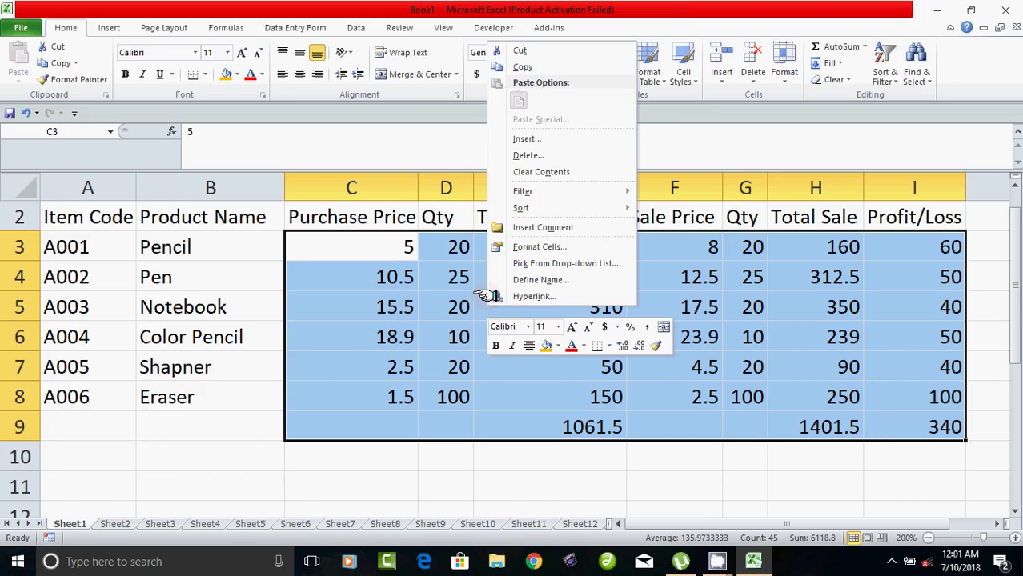
{"action": "left_click", "coordinate": [532, 246]}
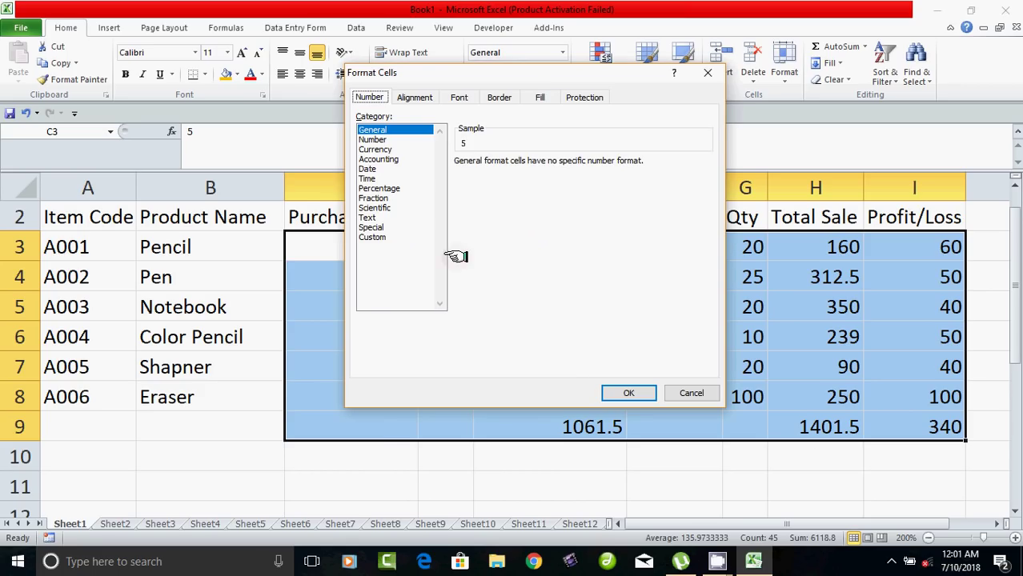
{"action": "left_click", "coordinate": [373, 140]}
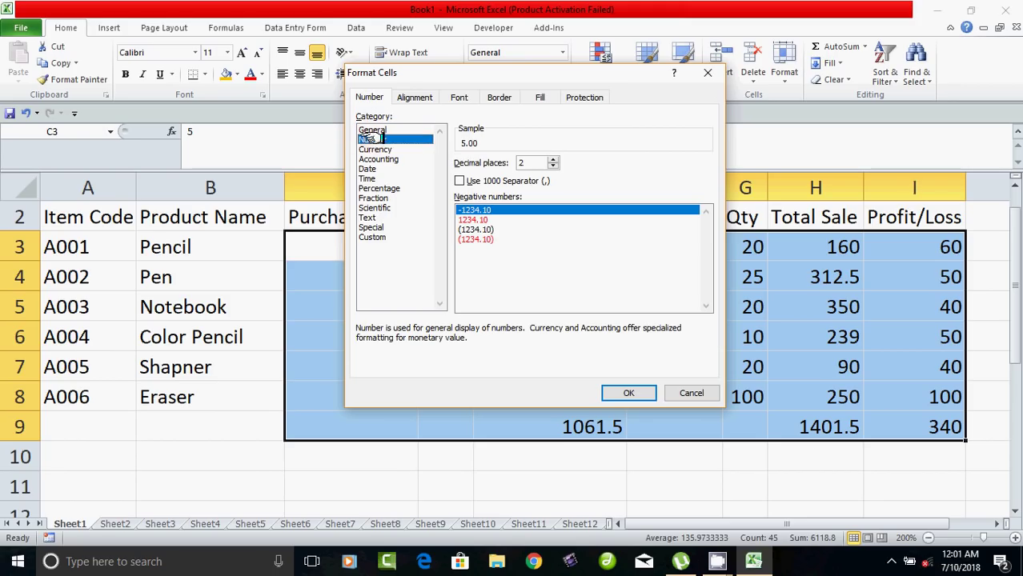
{"action": "left_click", "coordinate": [616, 393]}
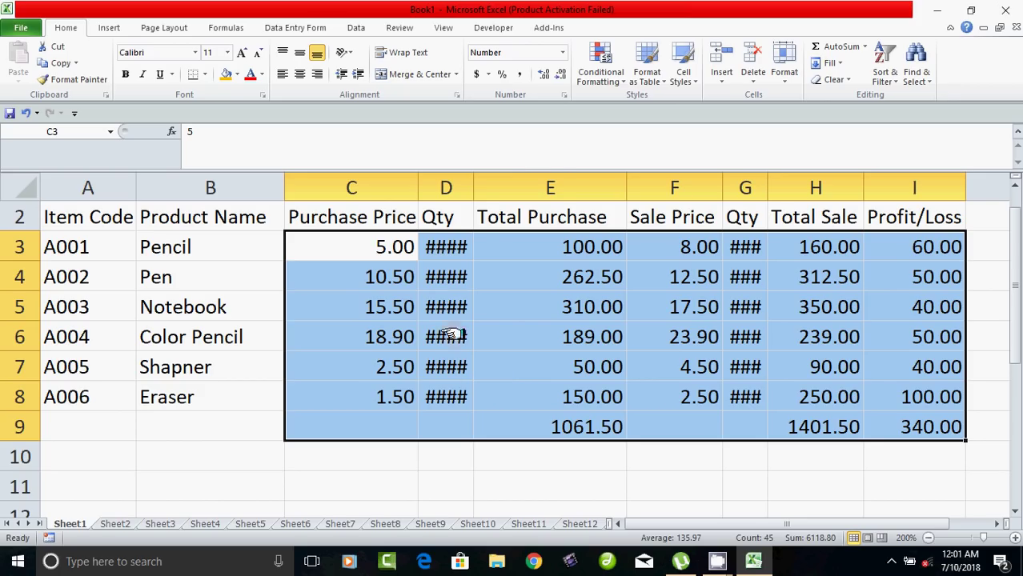
{"action": "left_click_drag", "start_coordinate": [472, 190], "coordinate": [488, 193]}
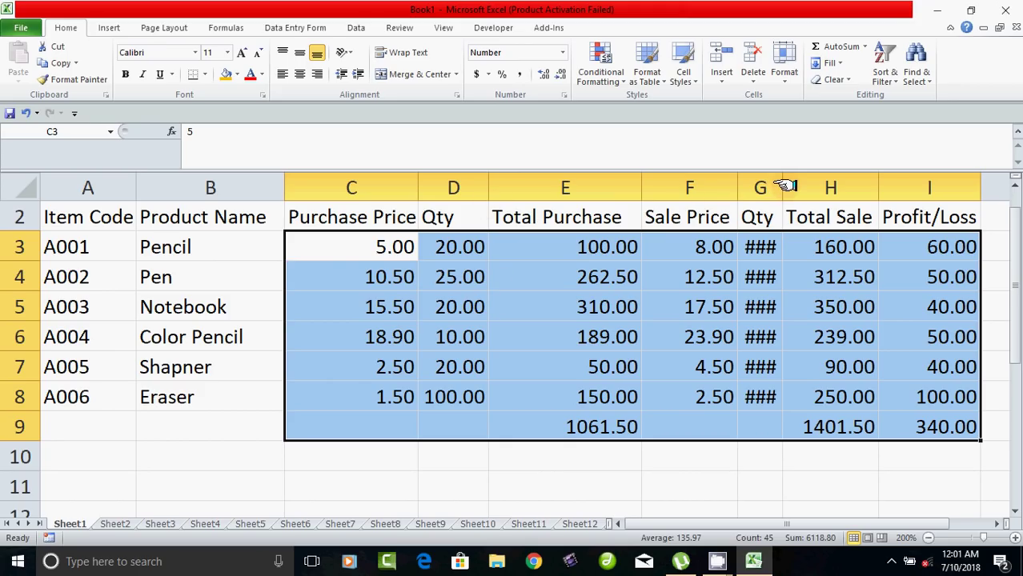
Step: Widen column G and switch the D3:D8 quantities to General format
{"action": "left_click_drag", "start_coordinate": [783, 190], "coordinate": [808, 192]}
{"action": "left_click", "coordinate": [448, 254]}
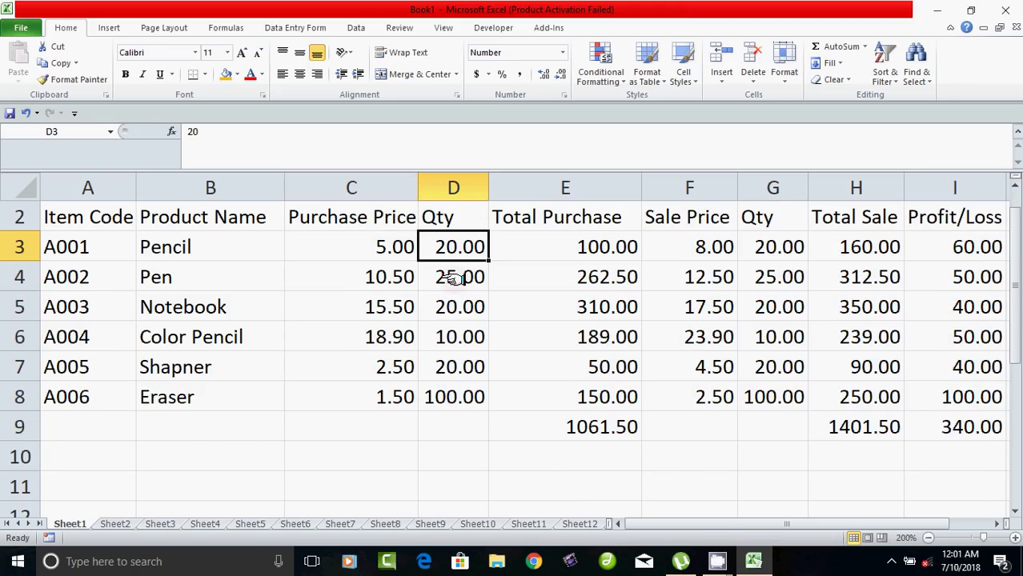
{"action": "left_click_drag", "start_coordinate": [457, 245], "coordinate": [452, 391]}
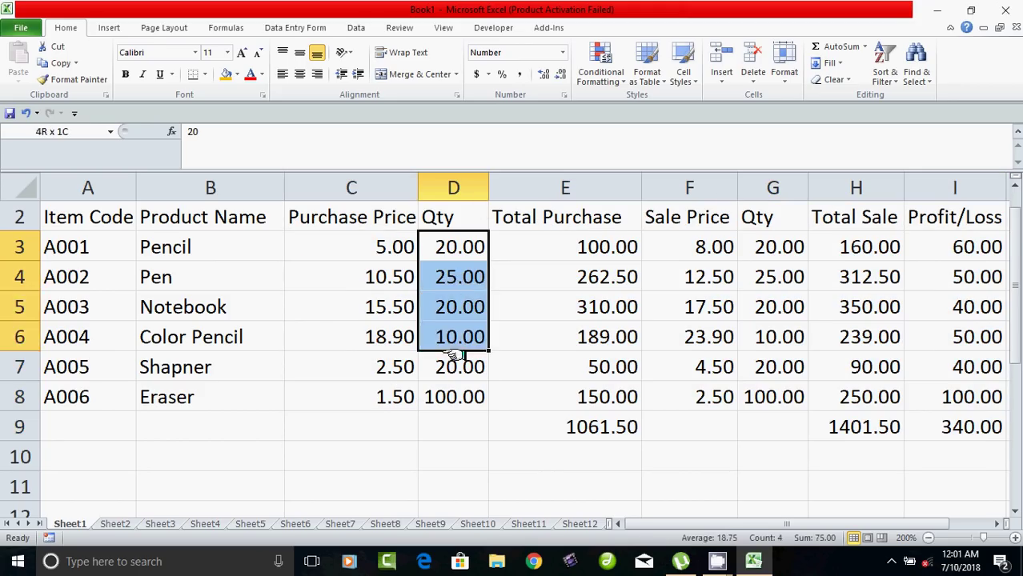
{"action": "right_click", "coordinate": [449, 275]}
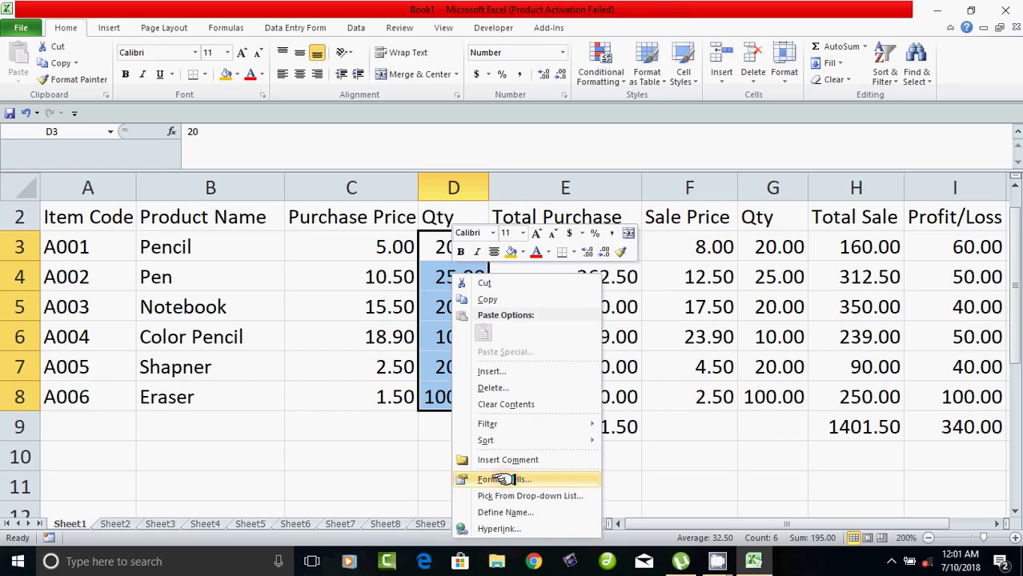
{"action": "left_click", "coordinate": [503, 479]}
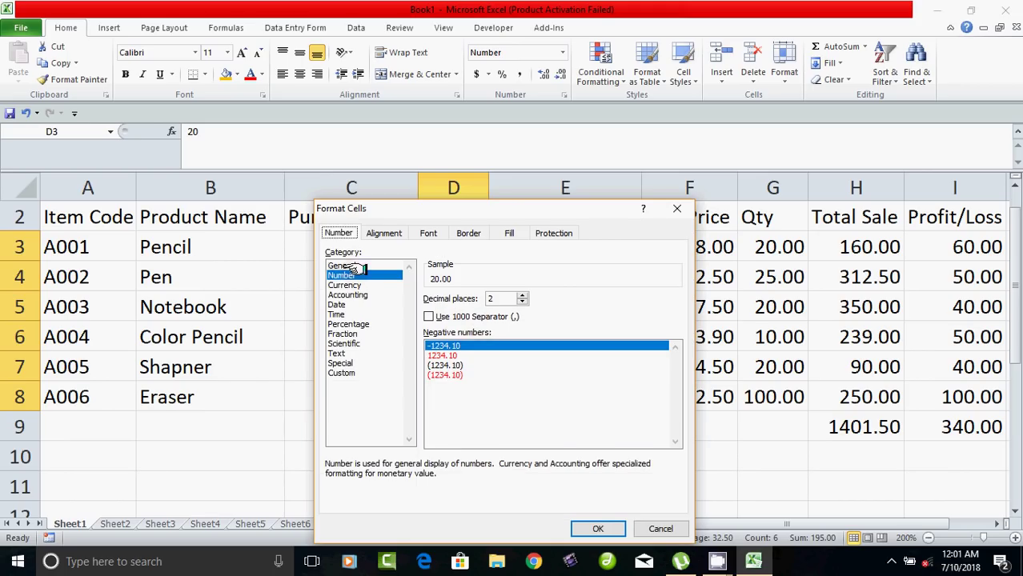
{"action": "left_click", "coordinate": [343, 266]}
{"action": "left_click", "coordinate": [592, 528]}
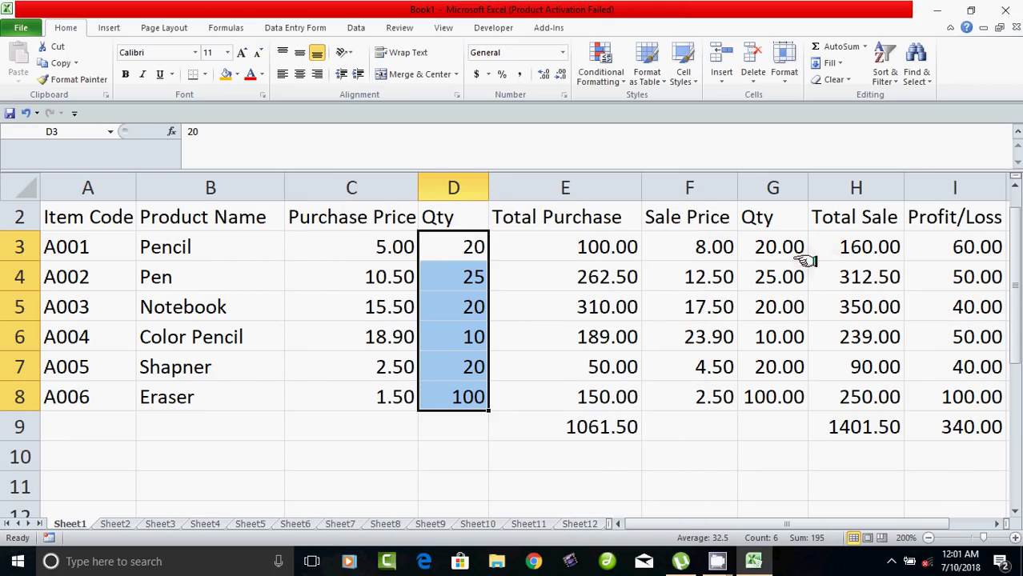
Step: Switch the G3:G8 quantities to General format as well
{"action": "left_click_drag", "start_coordinate": [797, 258], "coordinate": [783, 394]}
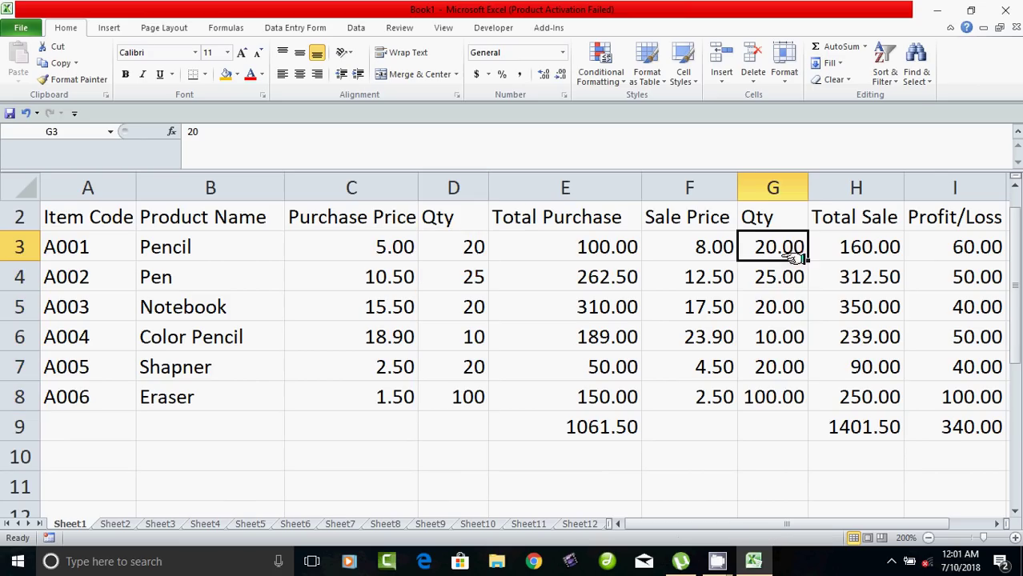
{"action": "right_click", "coordinate": [770, 304]}
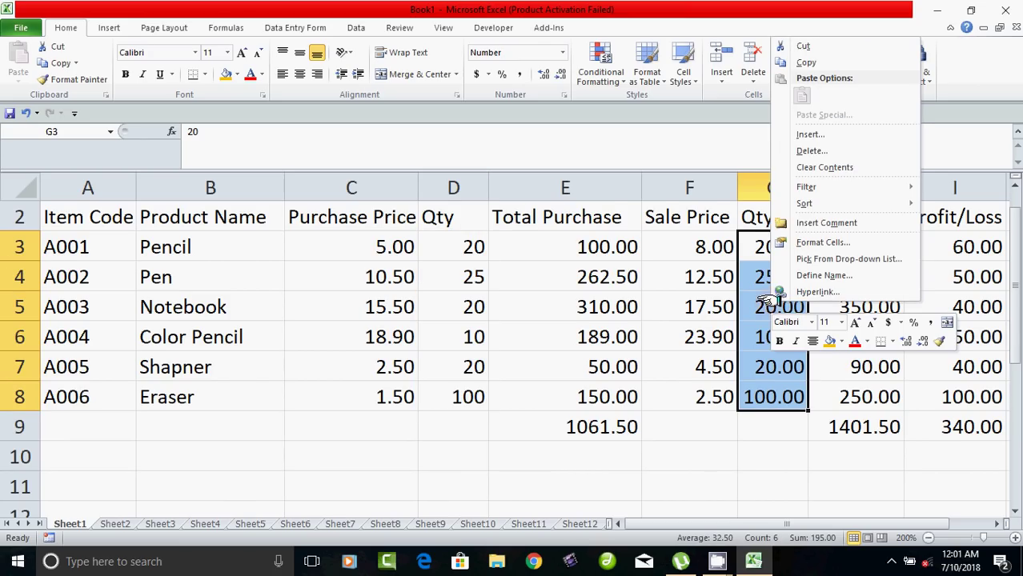
{"action": "left_click", "coordinate": [816, 242]}
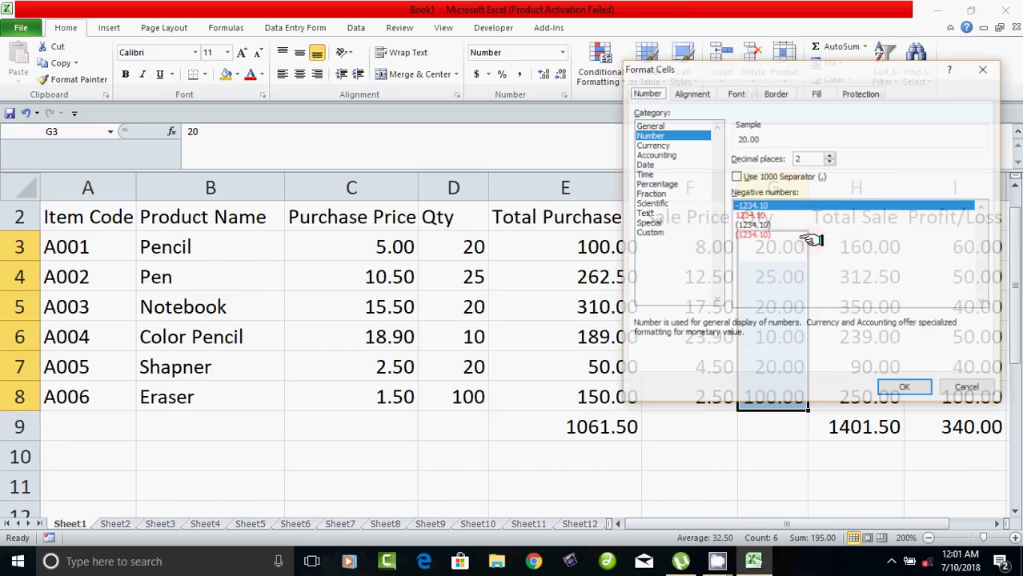
{"action": "left_click", "coordinate": [650, 125]}
{"action": "left_click", "coordinate": [901, 388]}
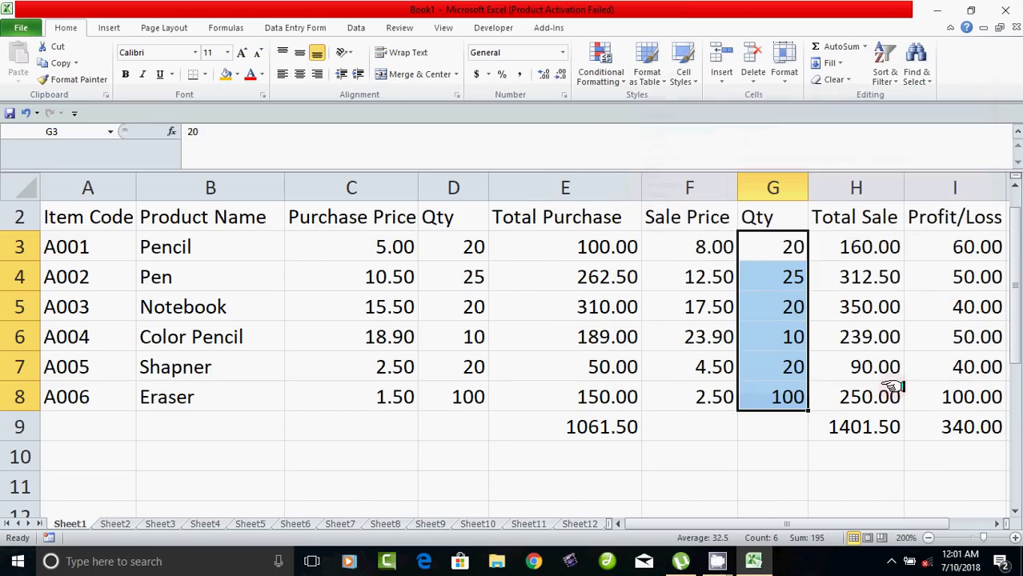
{"action": "left_click", "coordinate": [846, 489]}
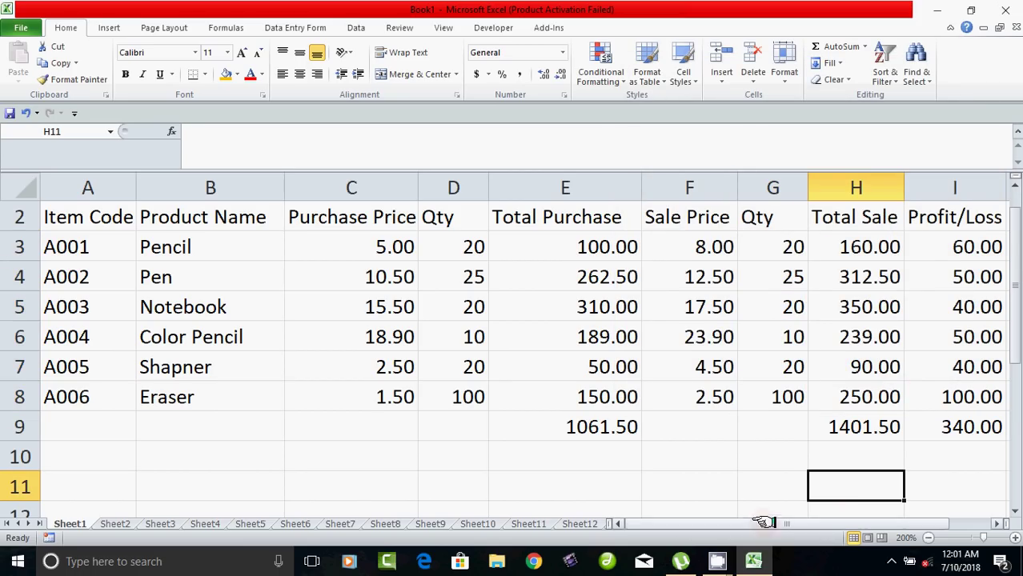
{"action": "scroll", "coordinate": [512, 403], "scroll_direction": "up", "scroll_amount": 1}
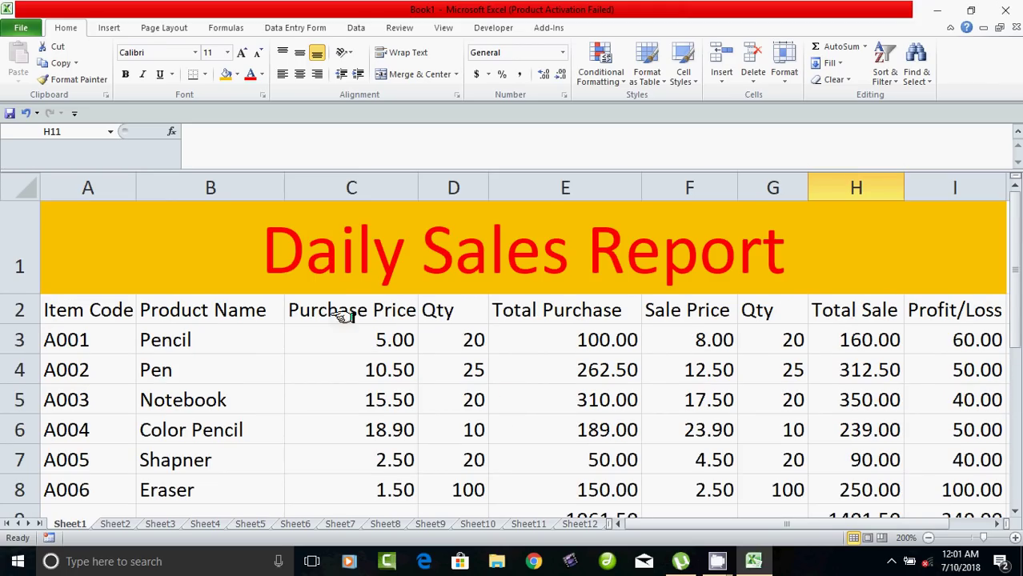
{"action": "scroll", "coordinate": [444, 304], "scroll_direction": "down", "scroll_amount": 1}
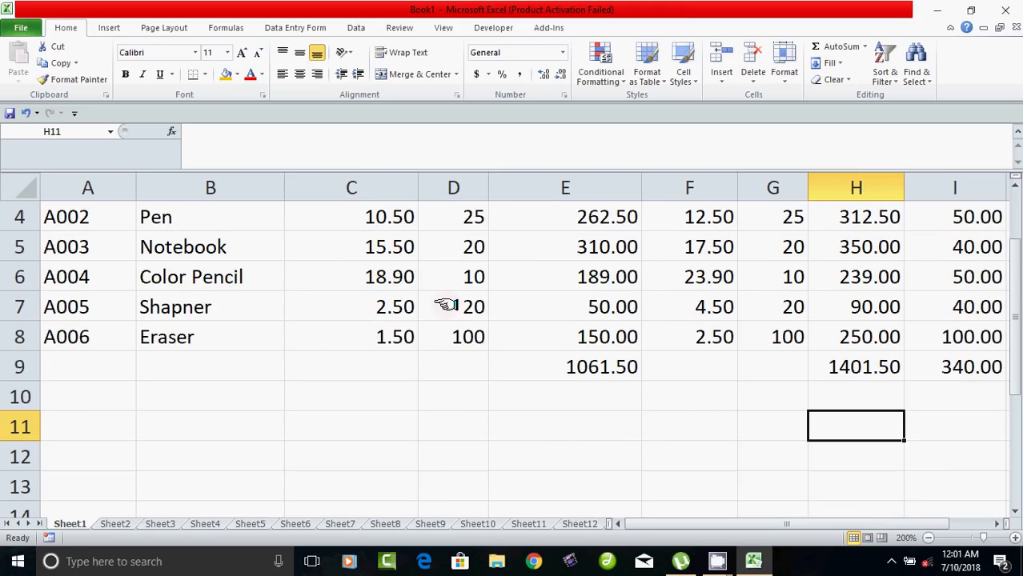
{"action": "left_click", "coordinate": [602, 370]}
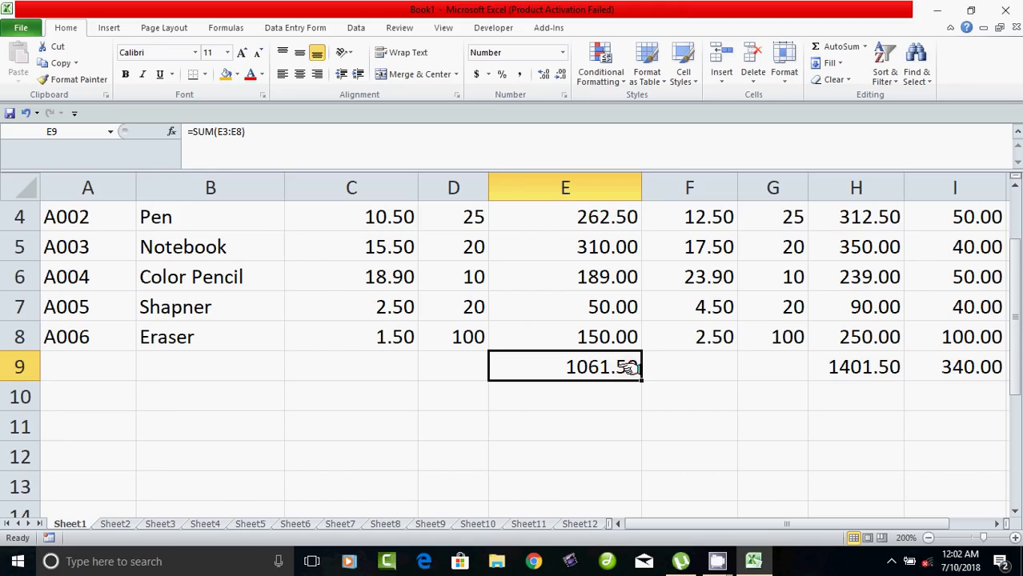
{"action": "left_click", "coordinate": [858, 367]}
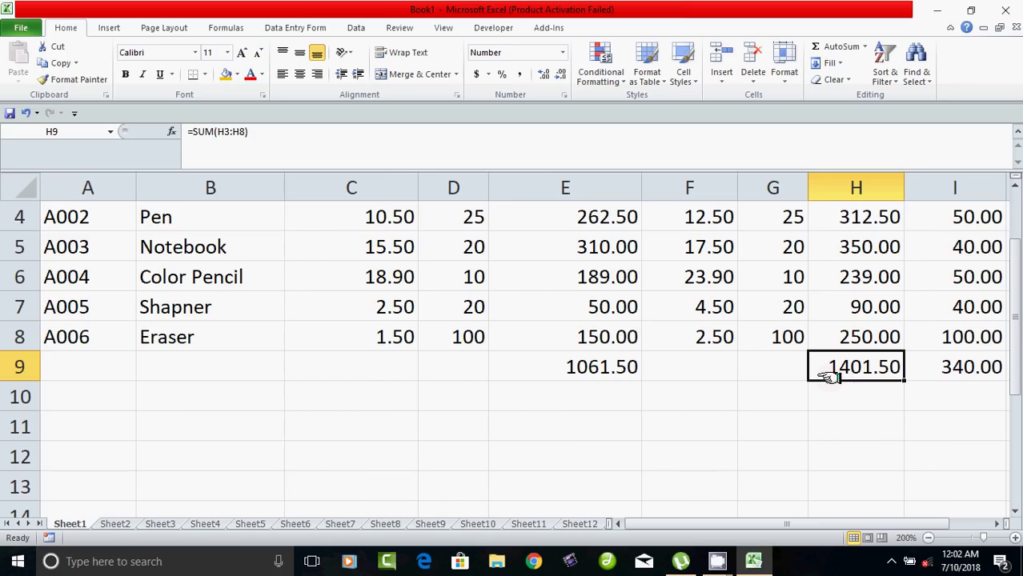
{"action": "left_click", "coordinate": [970, 377]}
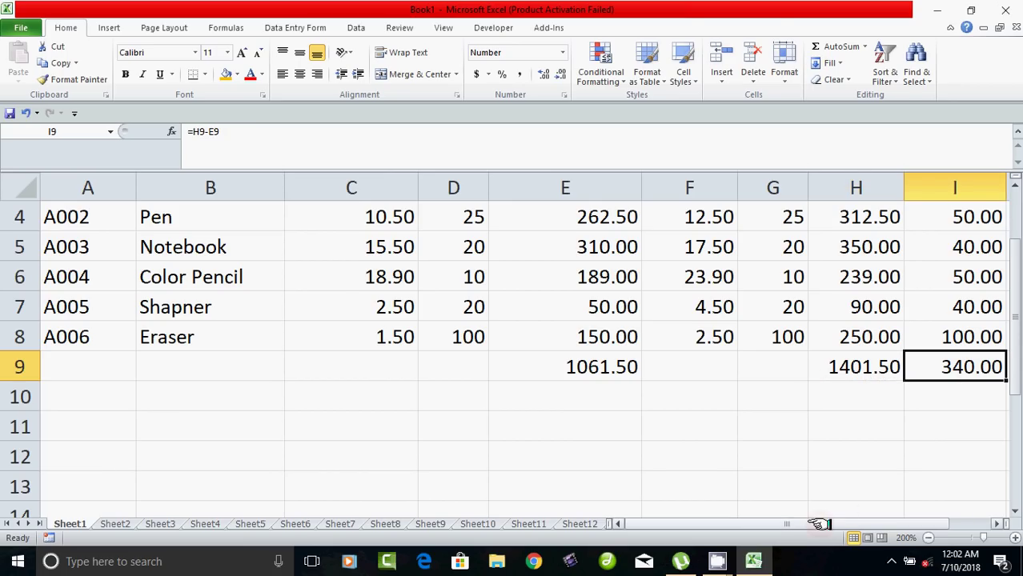
{"action": "scroll", "coordinate": [856, 520], "scroll_direction": "right", "scroll_amount": 1}
{"action": "scroll", "coordinate": [743, 414], "scroll_direction": "up", "scroll_amount": 1}
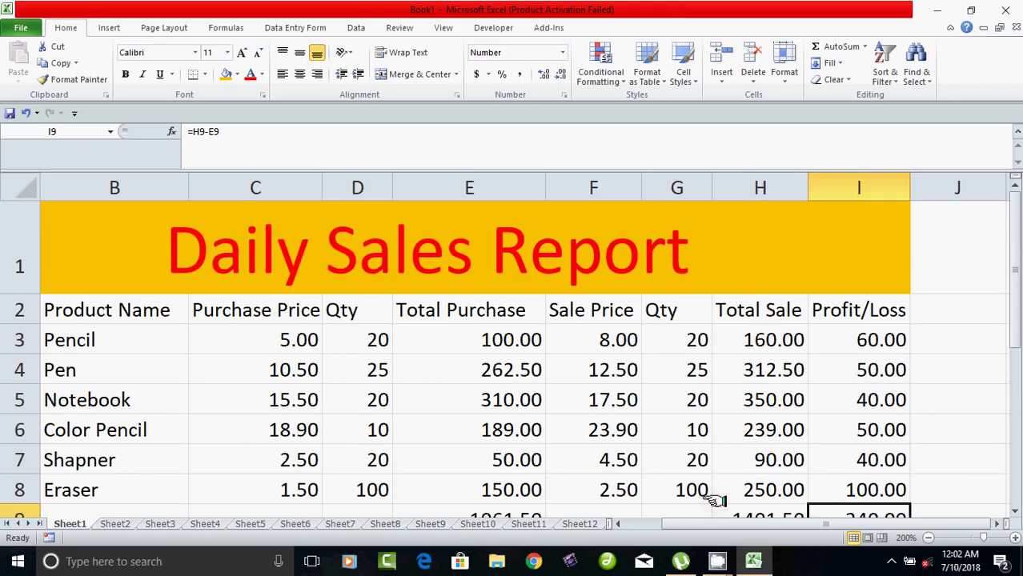
{"action": "scroll", "coordinate": [705, 497], "scroll_direction": "left", "scroll_amount": 1}
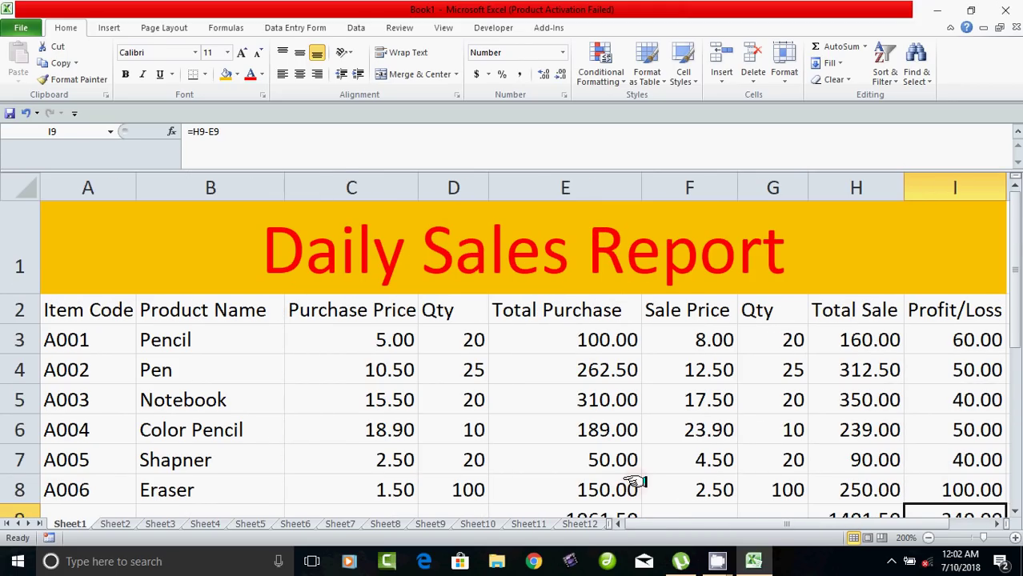